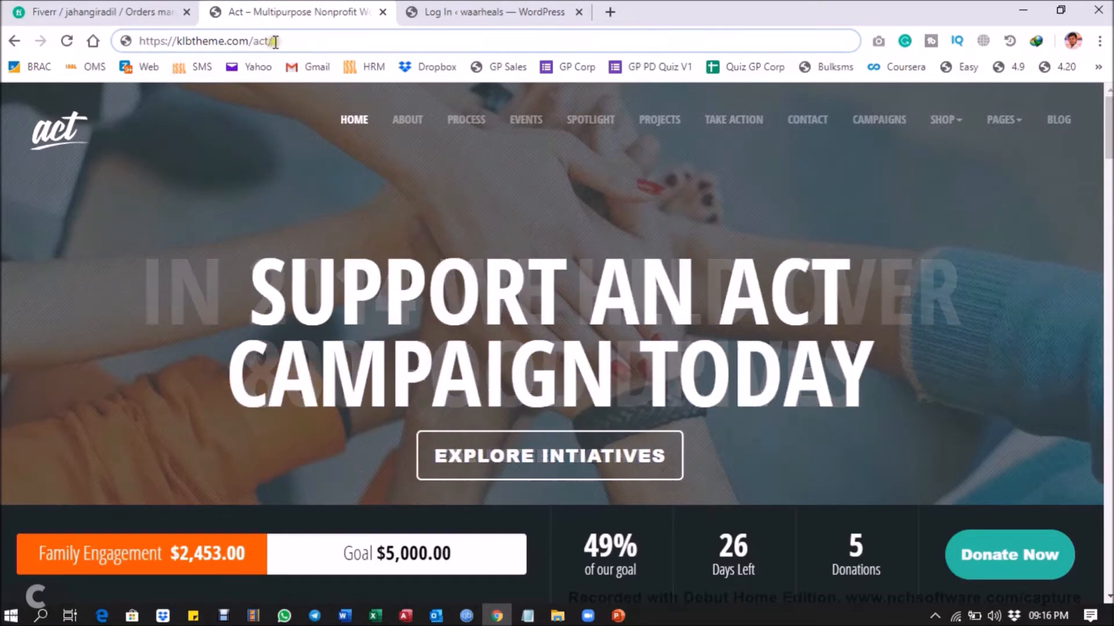
Look through the whole Act theme demo homepage, from the hero banner to the footer and back.
scroll(811, 304, "down", 7)
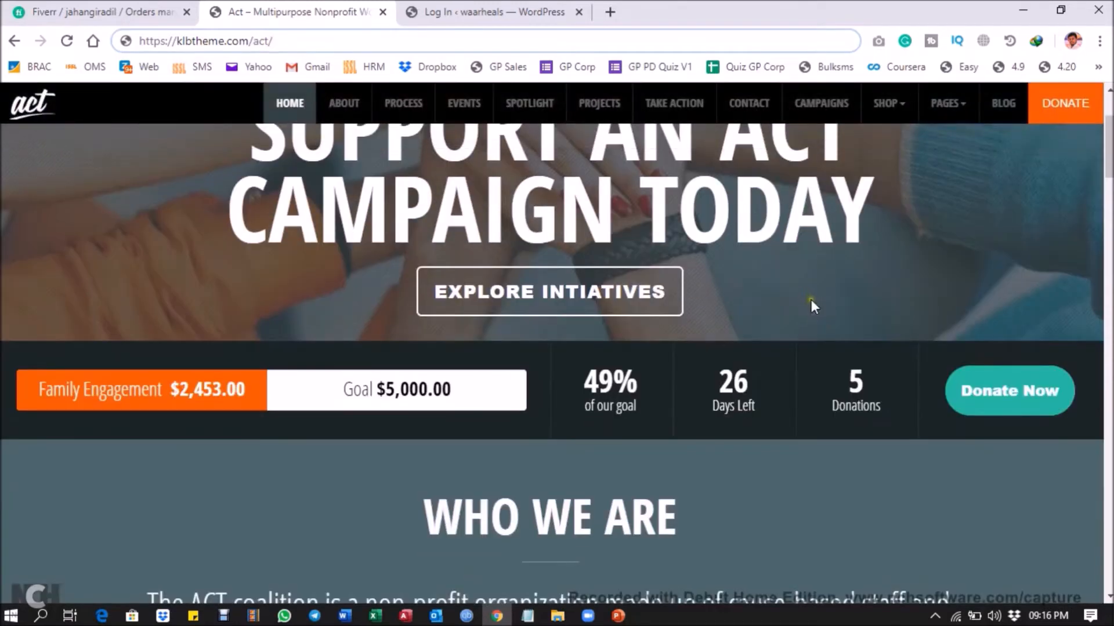
scroll(811, 304, "down", 15)
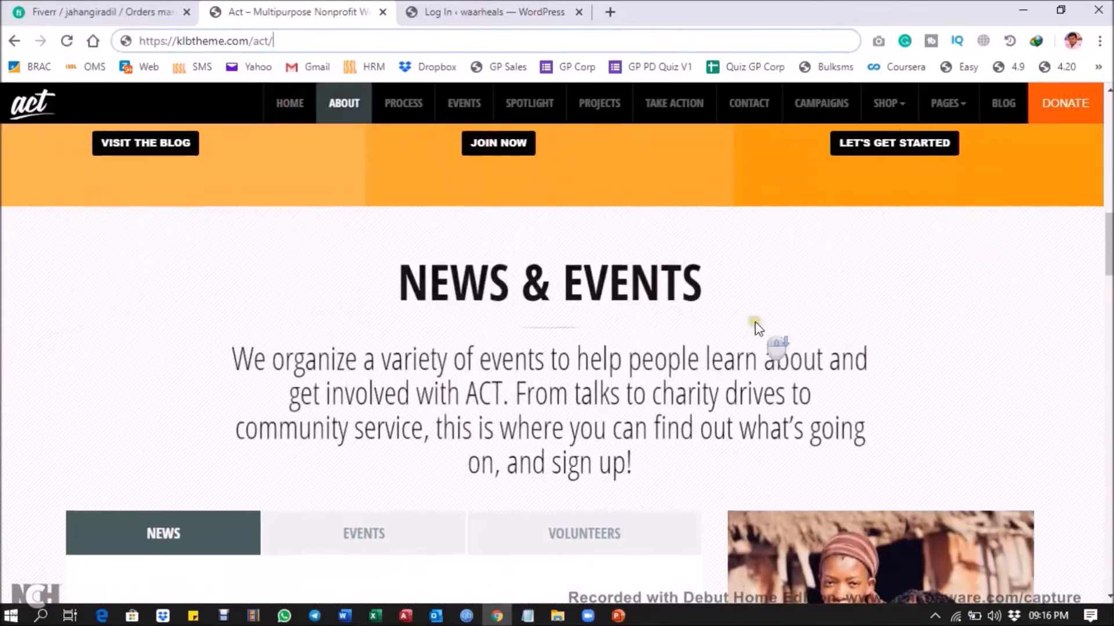
scroll(725, 320, "down", 15)
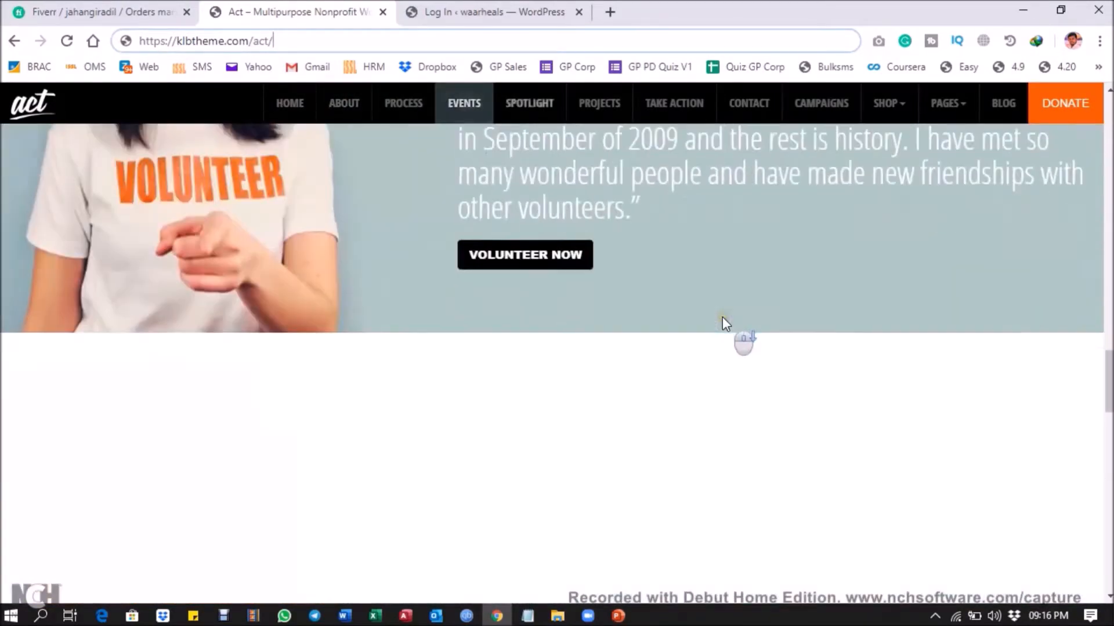
scroll(724, 321, "down", 15)
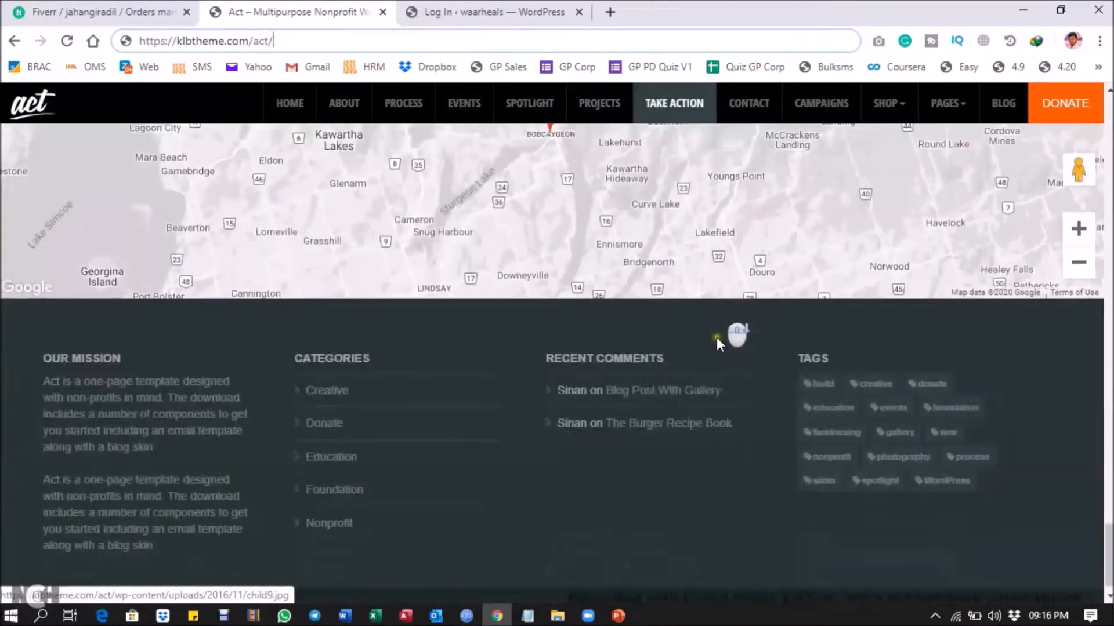
scroll(737, 386, "up", 5)
scroll(755, 389, "up", 20)
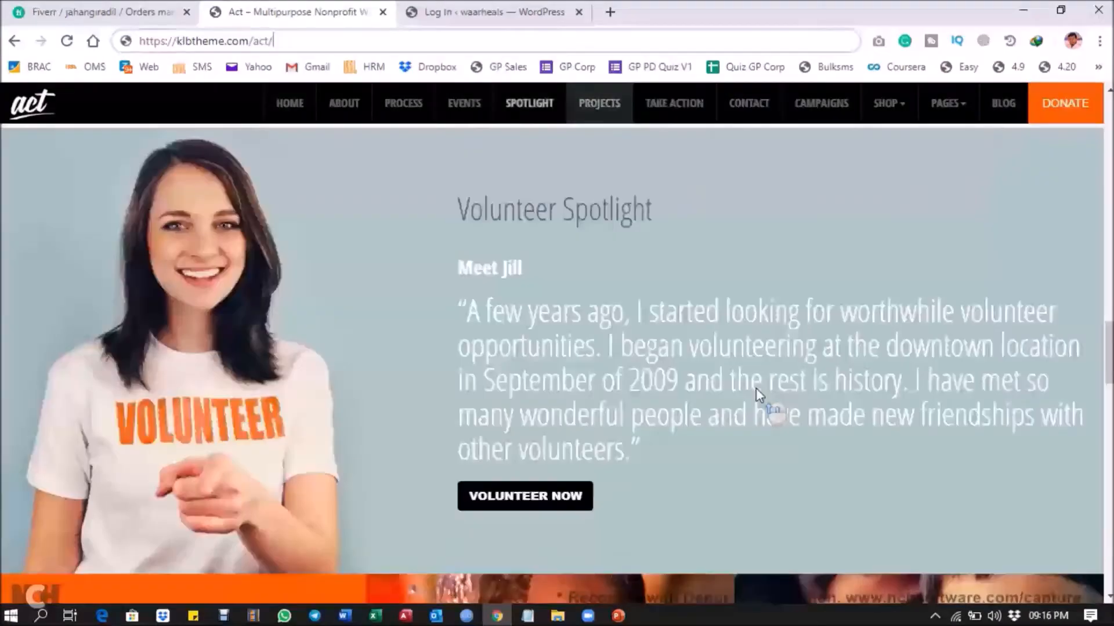
scroll(749, 363, "up", 8)
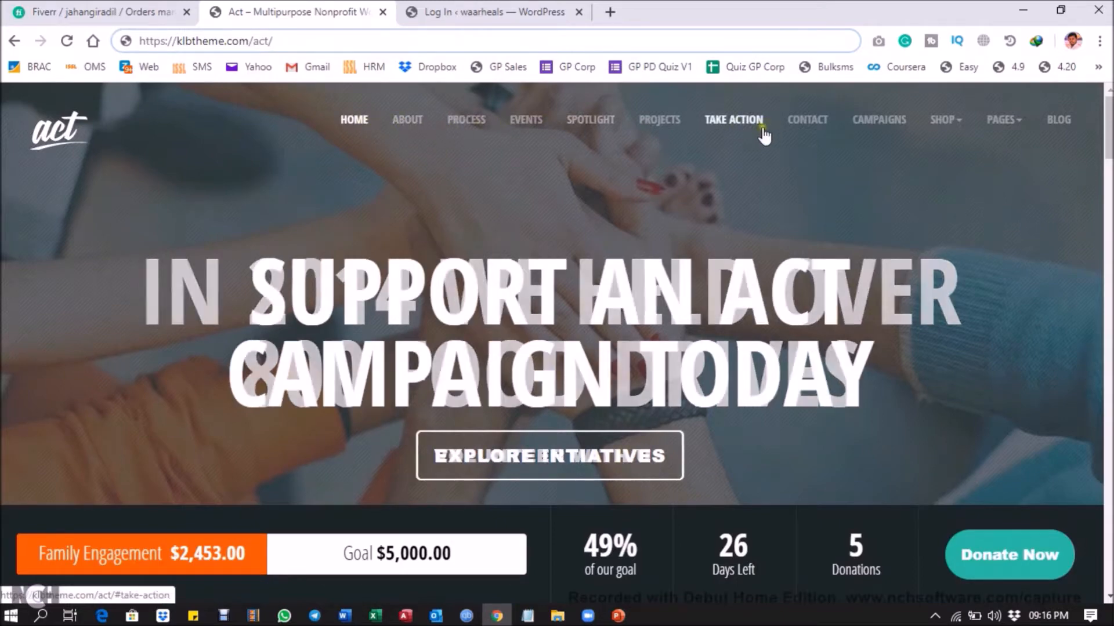
View the demo's About, Process, Events, Spotlight, Projects, Take Action and Contact sections one after another.
left_click(408, 123)
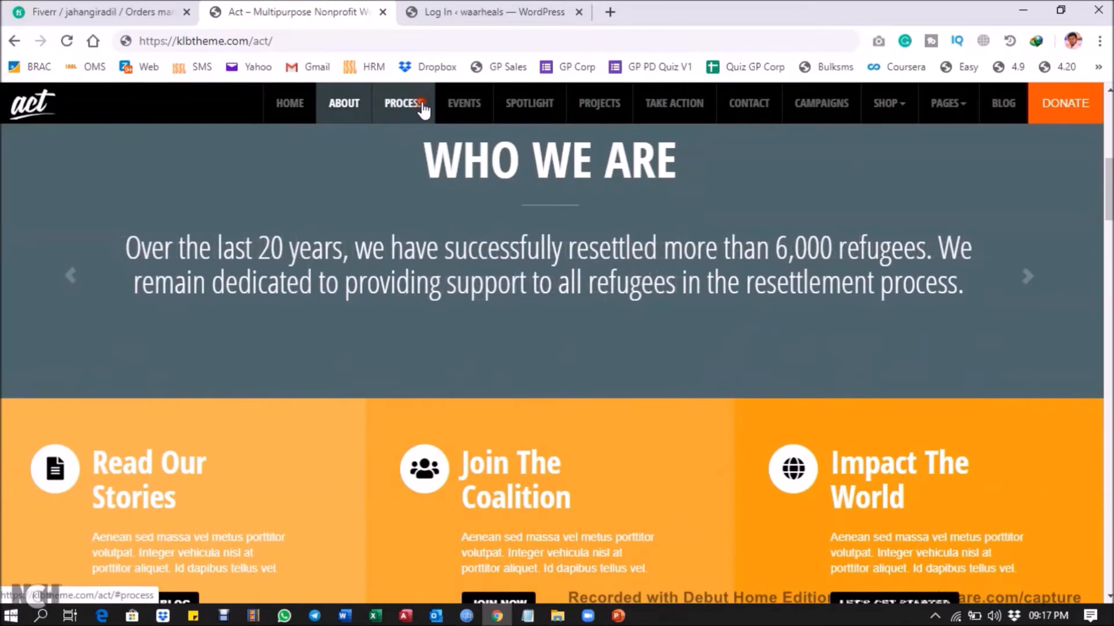
left_click(423, 108)
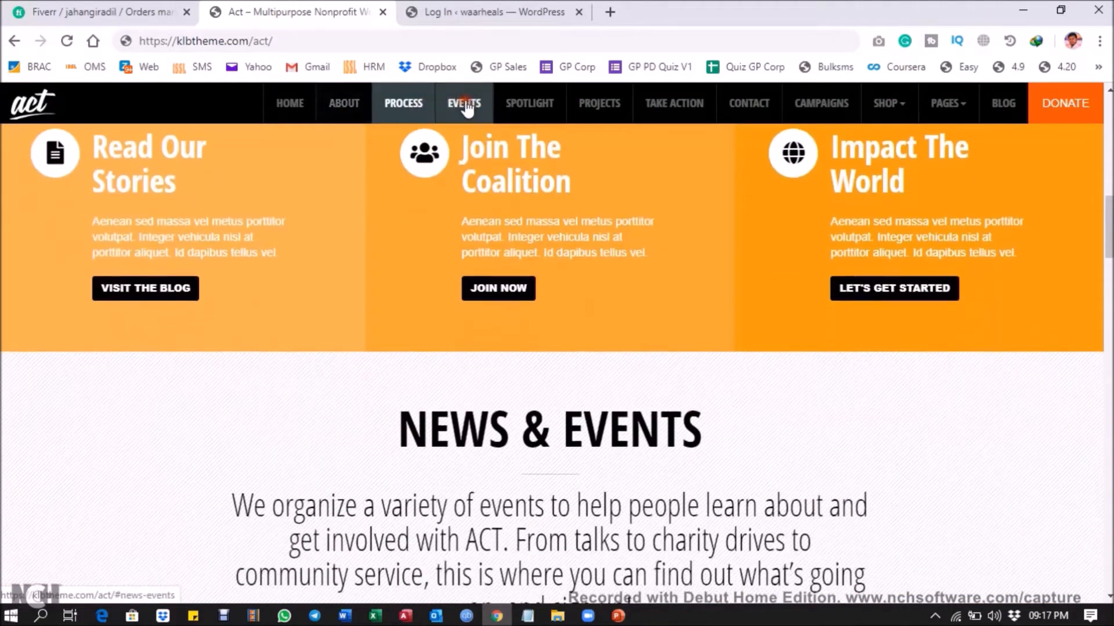
left_click(466, 108)
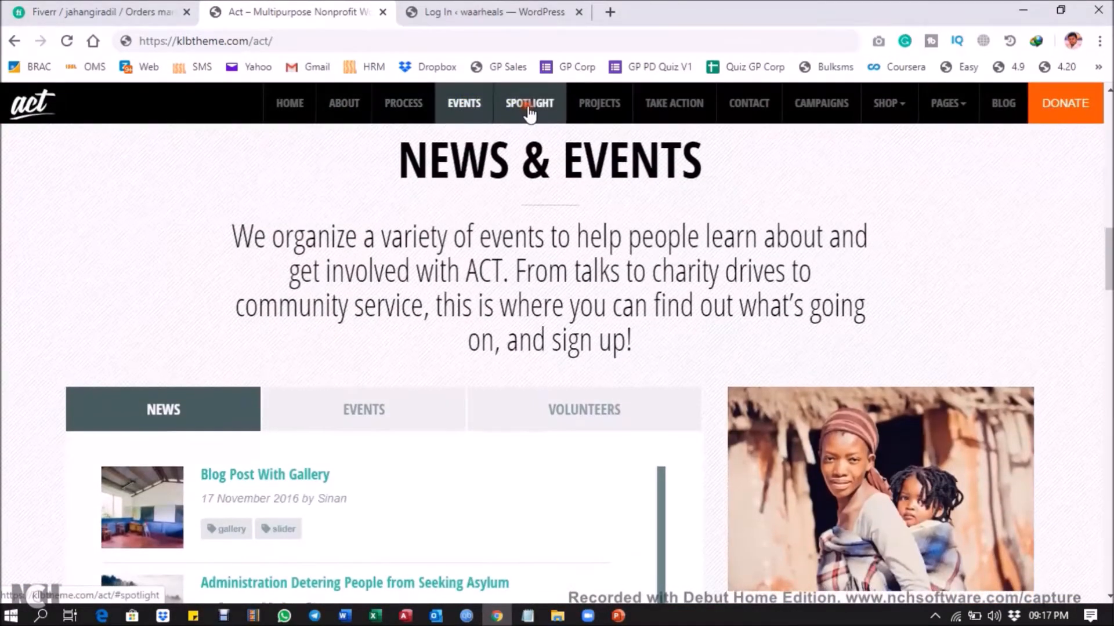
left_click(529, 111)
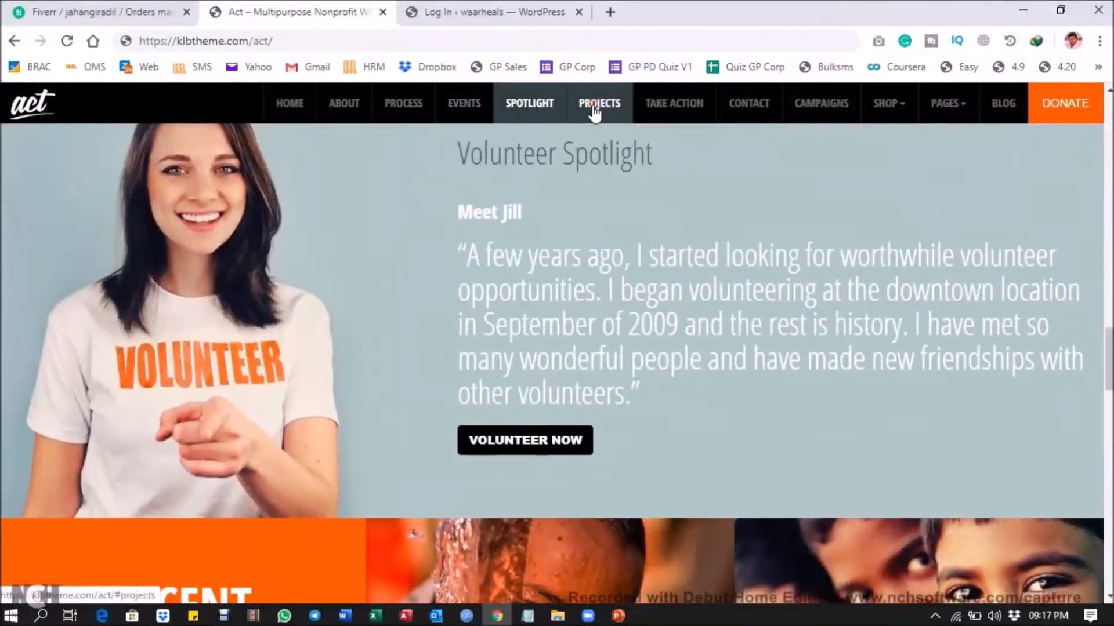
left_click(594, 110)
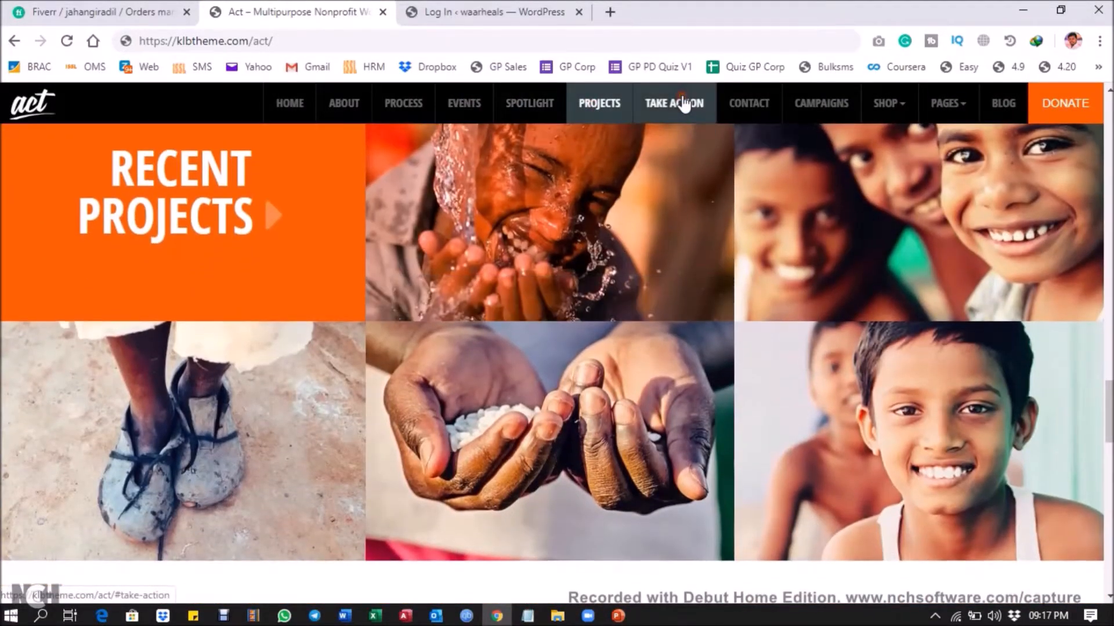
left_click(684, 104)
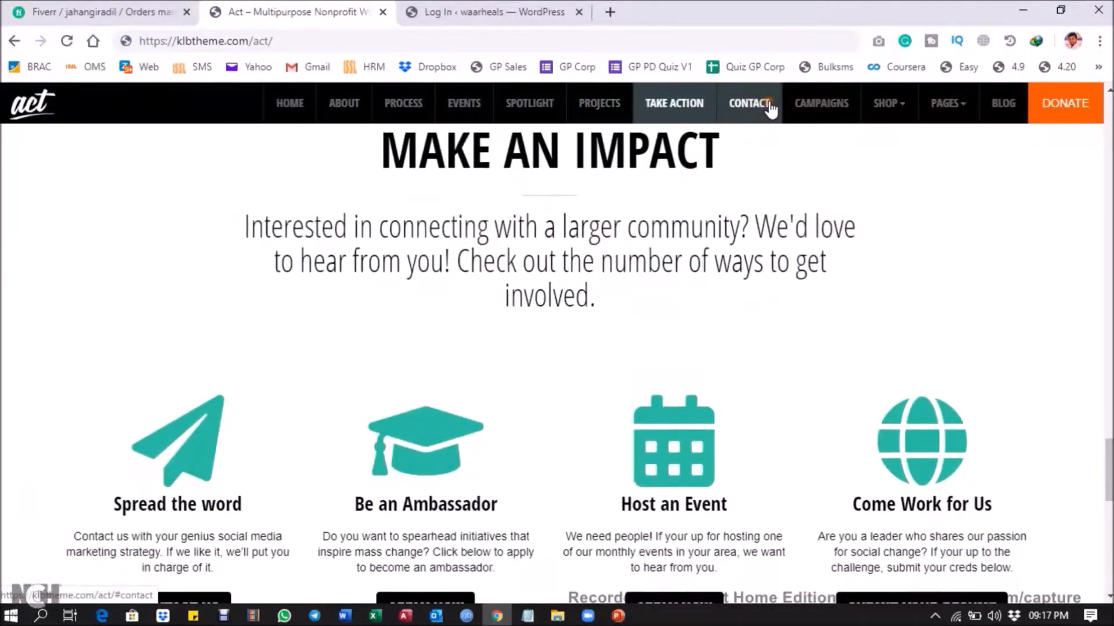
left_click(770, 108)
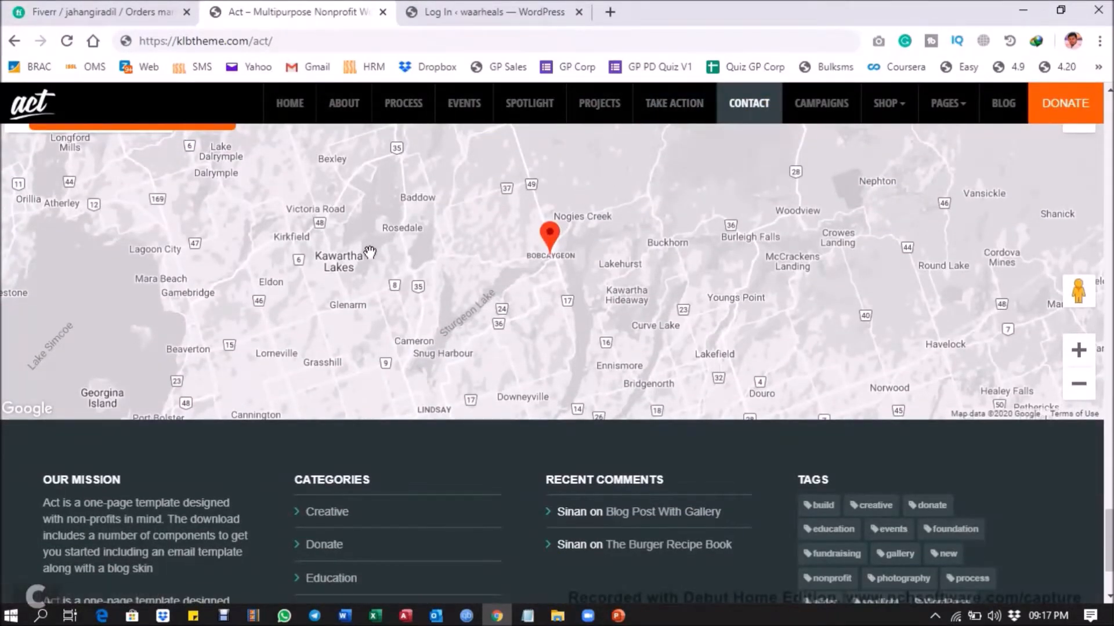
Expand the "Send us a message" contact form above the map, examine its fields, and collapse it again.
scroll(386, 251, "up", 1)
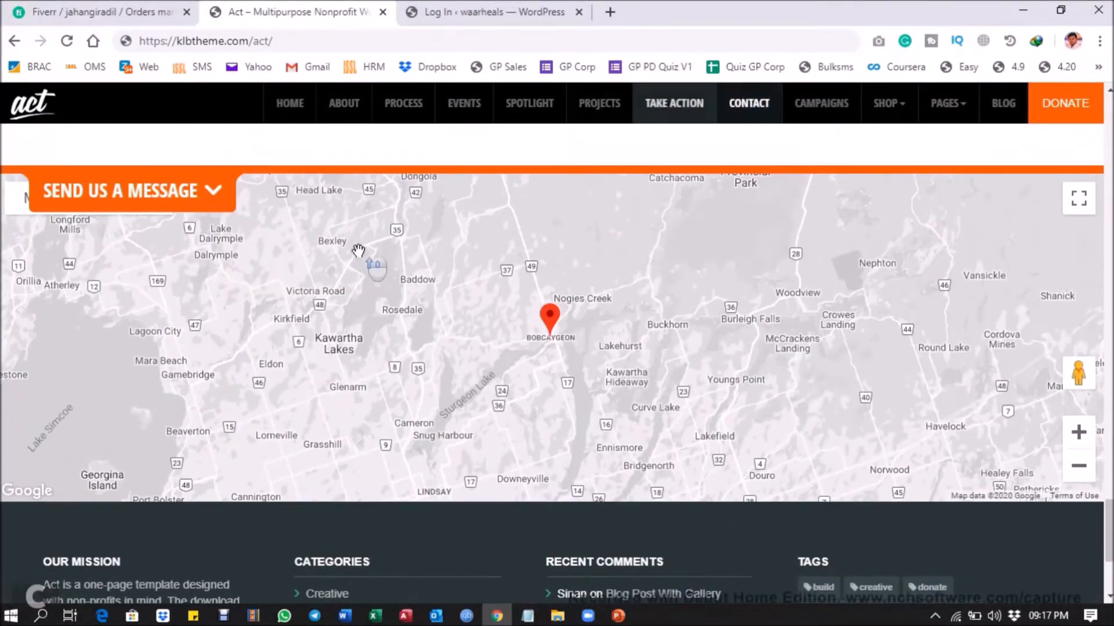
left_click(198, 191)
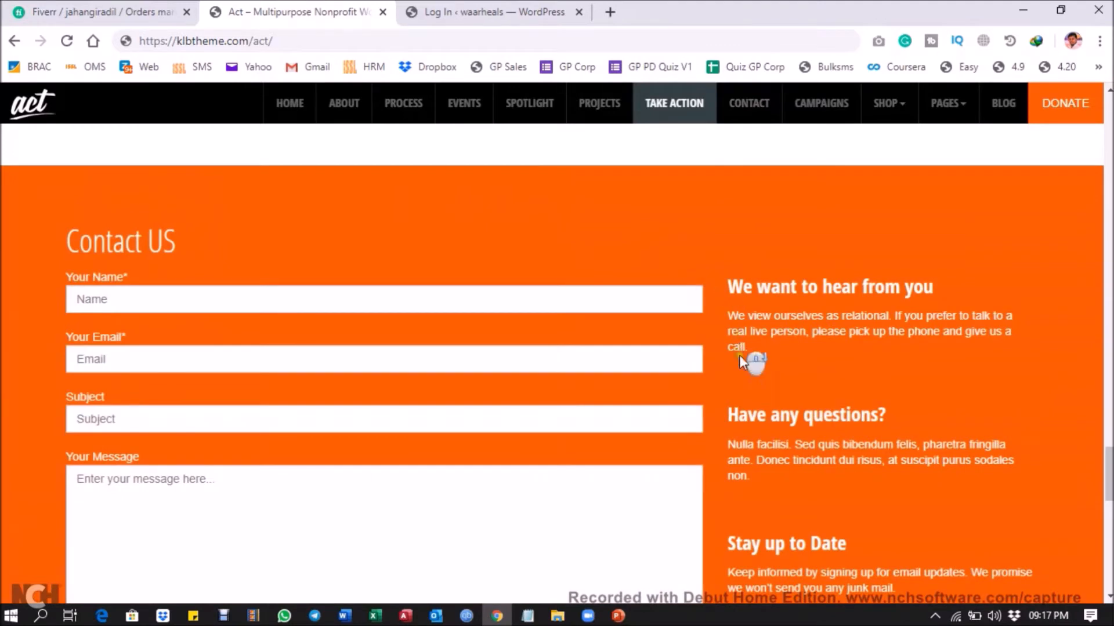
scroll(740, 346, "down", 4)
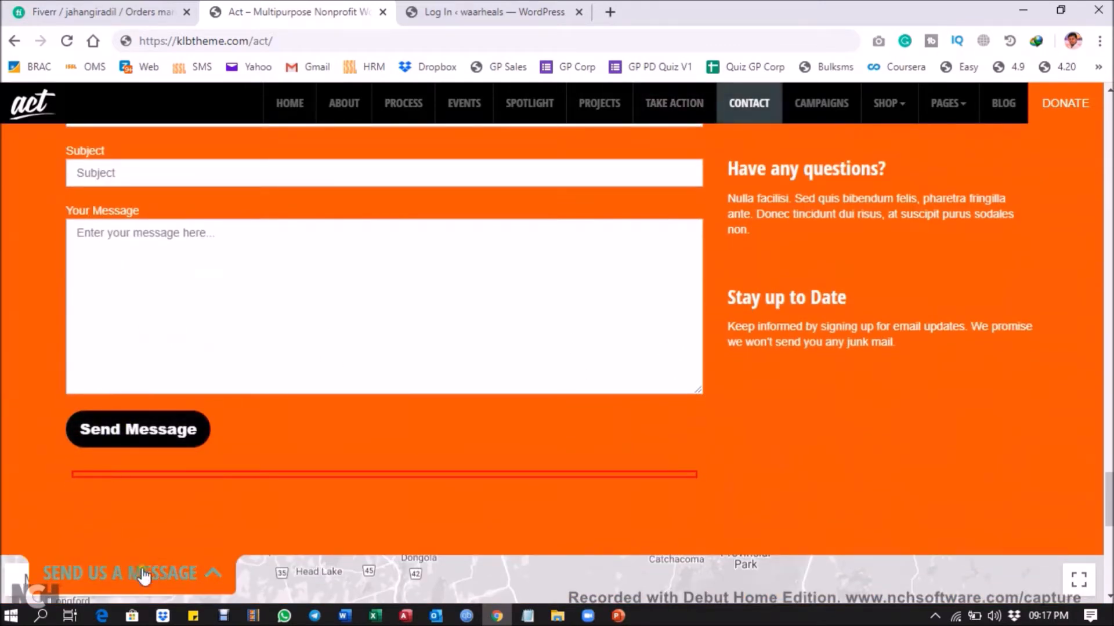
left_click(143, 574)
scroll(752, 251, "down", 1)
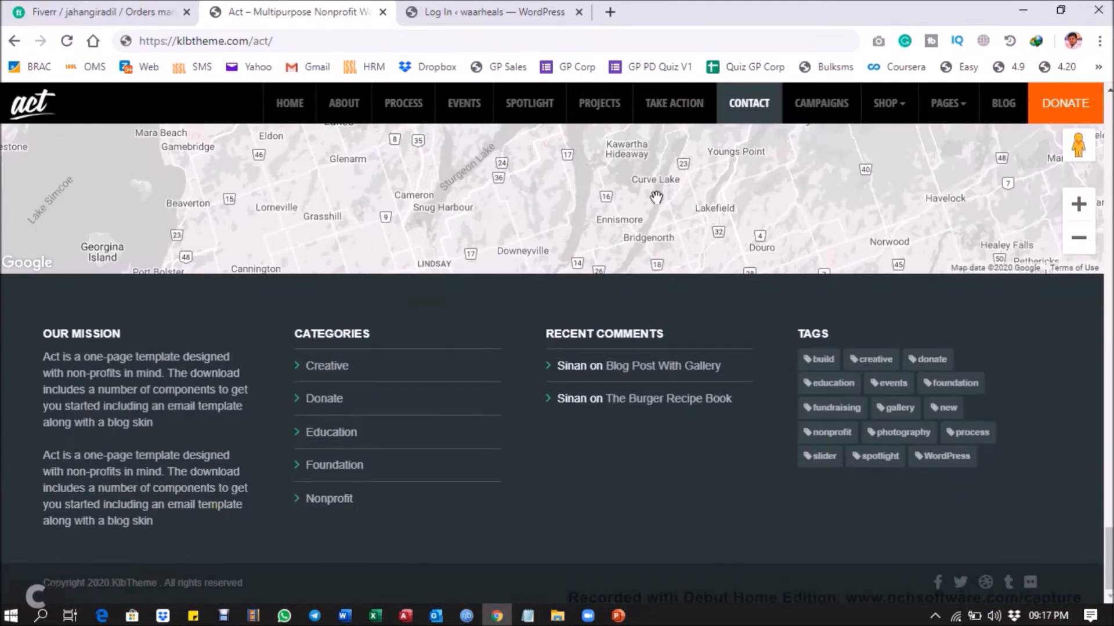
On the waarheals WordPress login page, fill in the password from the saved admin credentials and enable Remember Me.
left_click(511, 10)
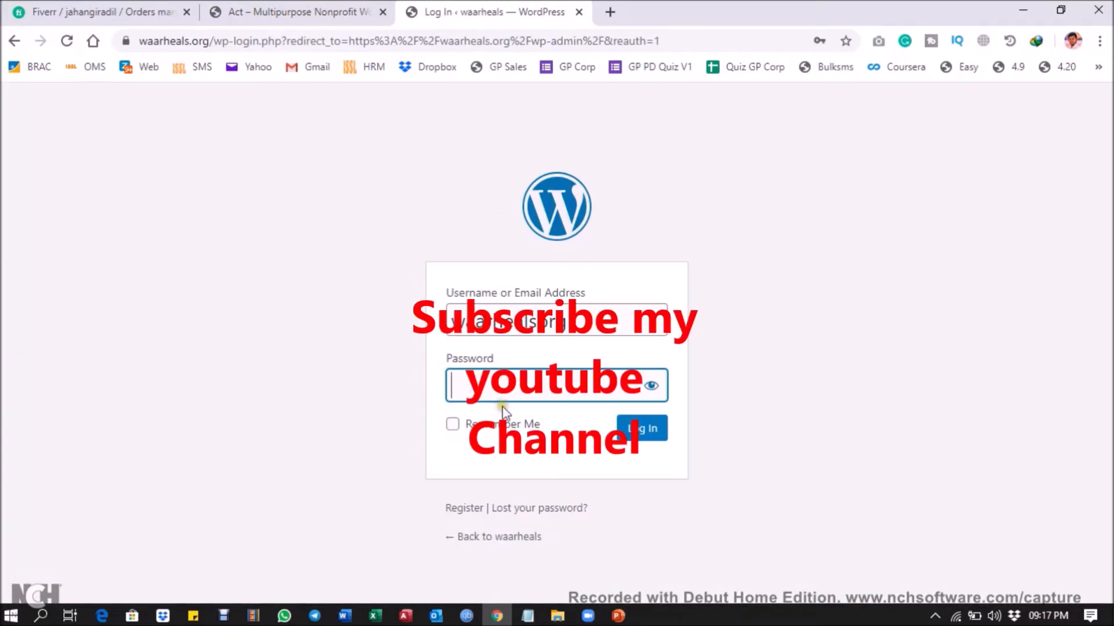
left_click(561, 372)
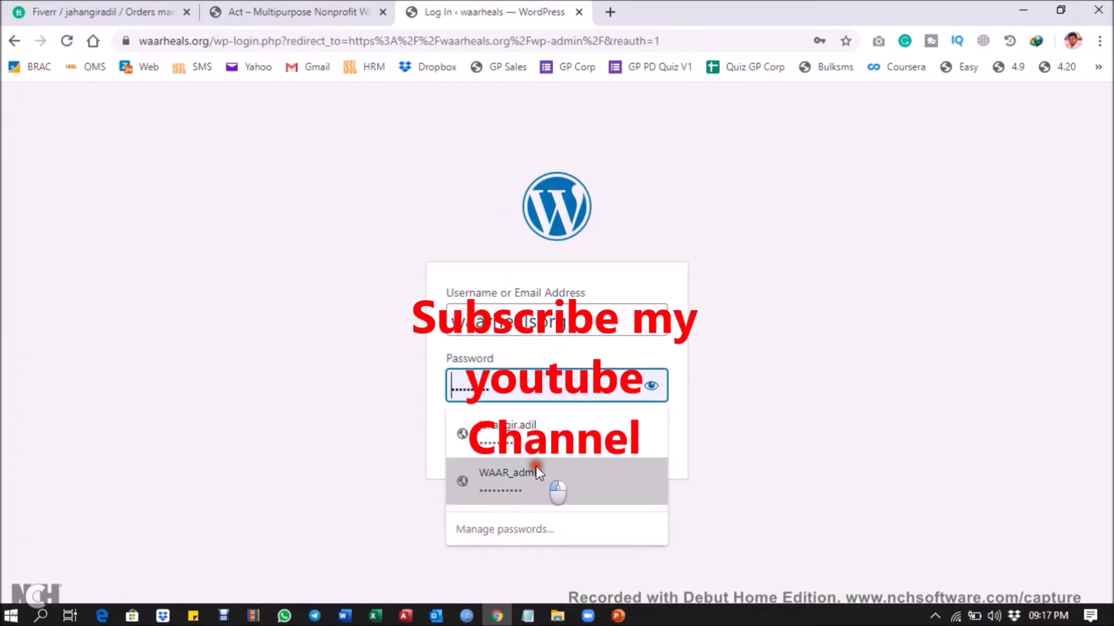
left_click(556, 484)
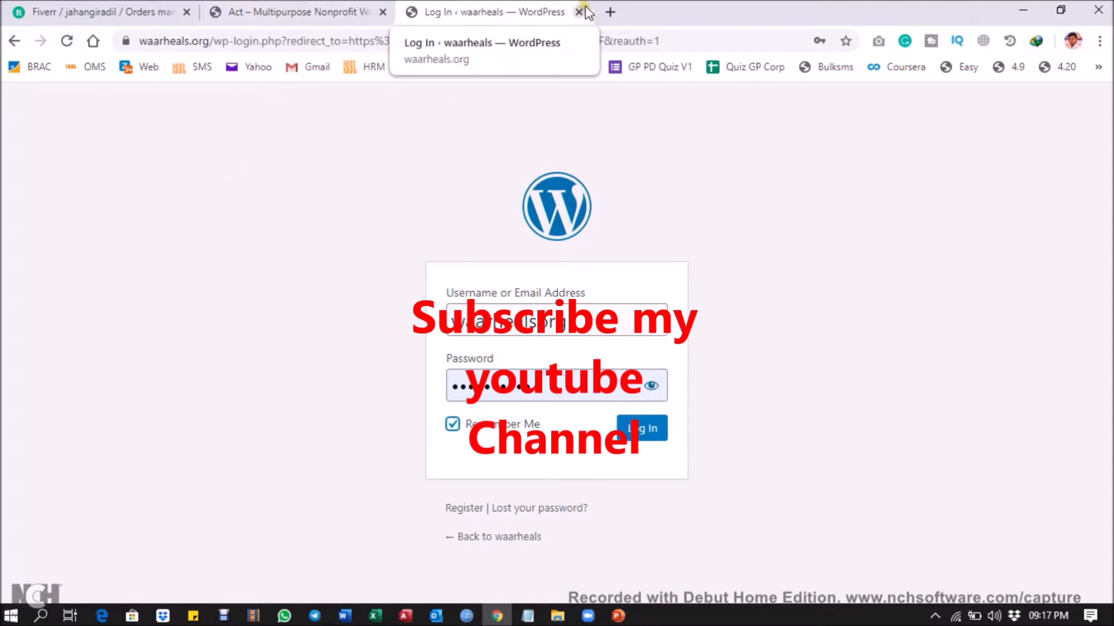
Open waarheals.org in a new browser tab.
left_click(610, 12)
type("w")
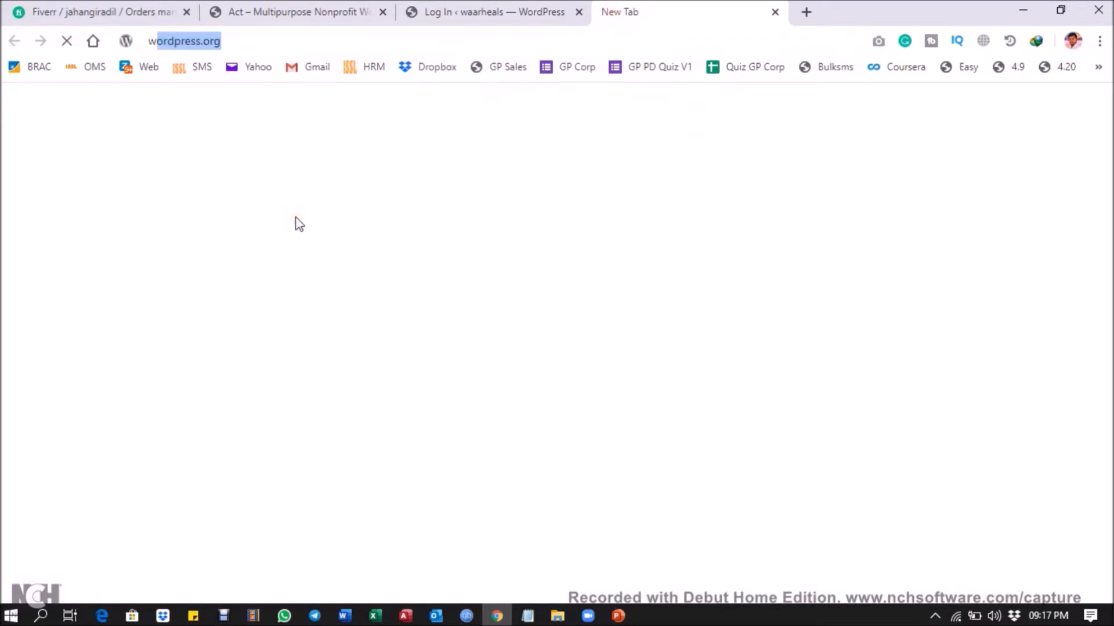
type("a")
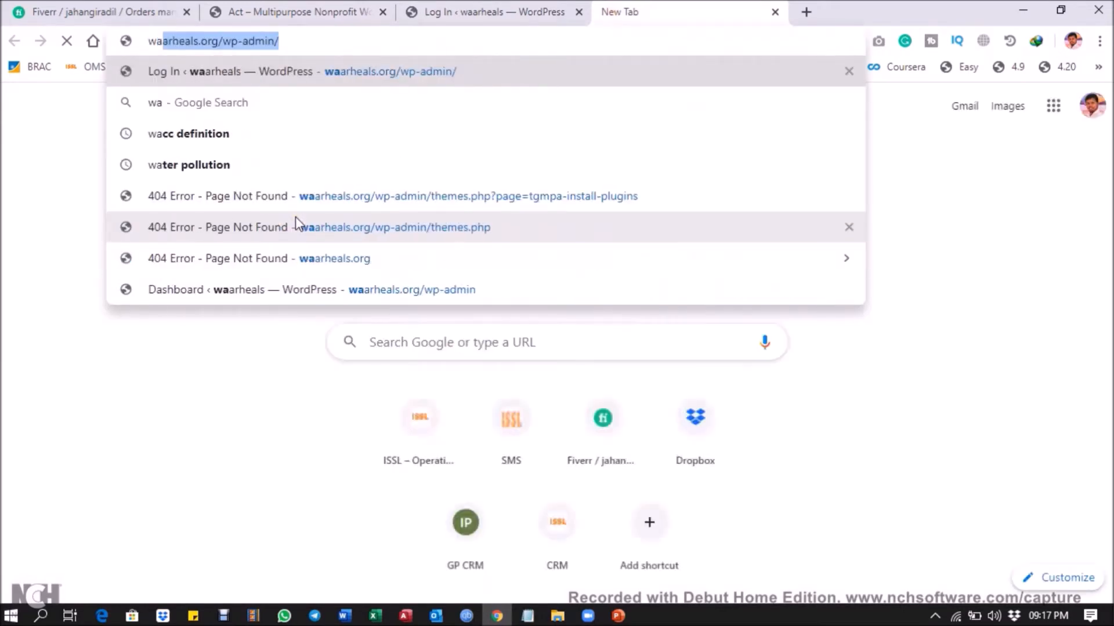
type("arhea")
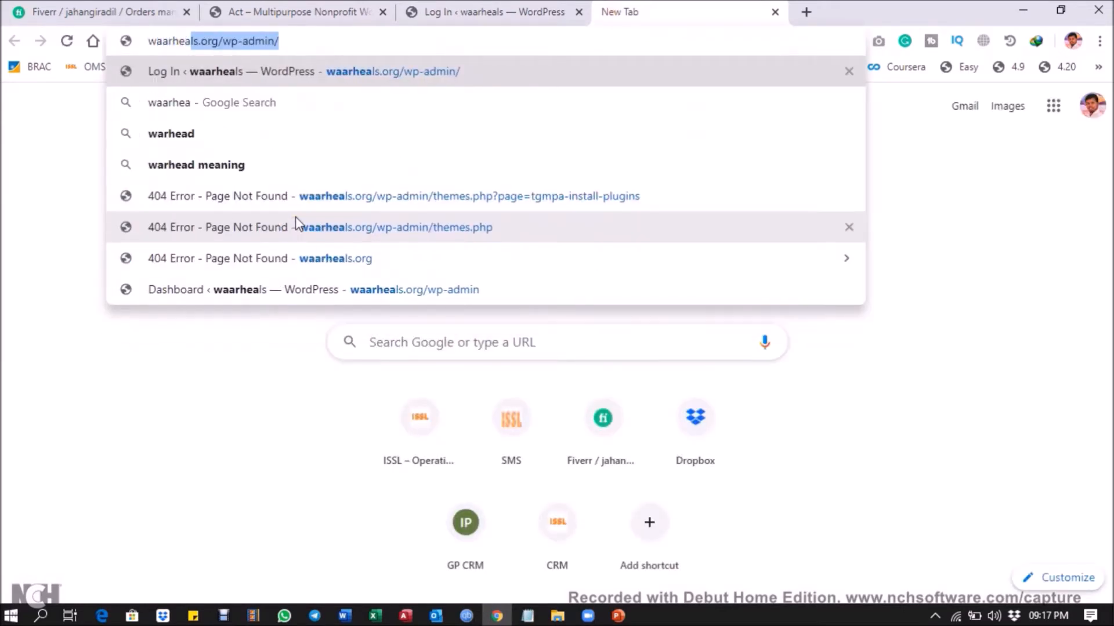
type("ls.org")
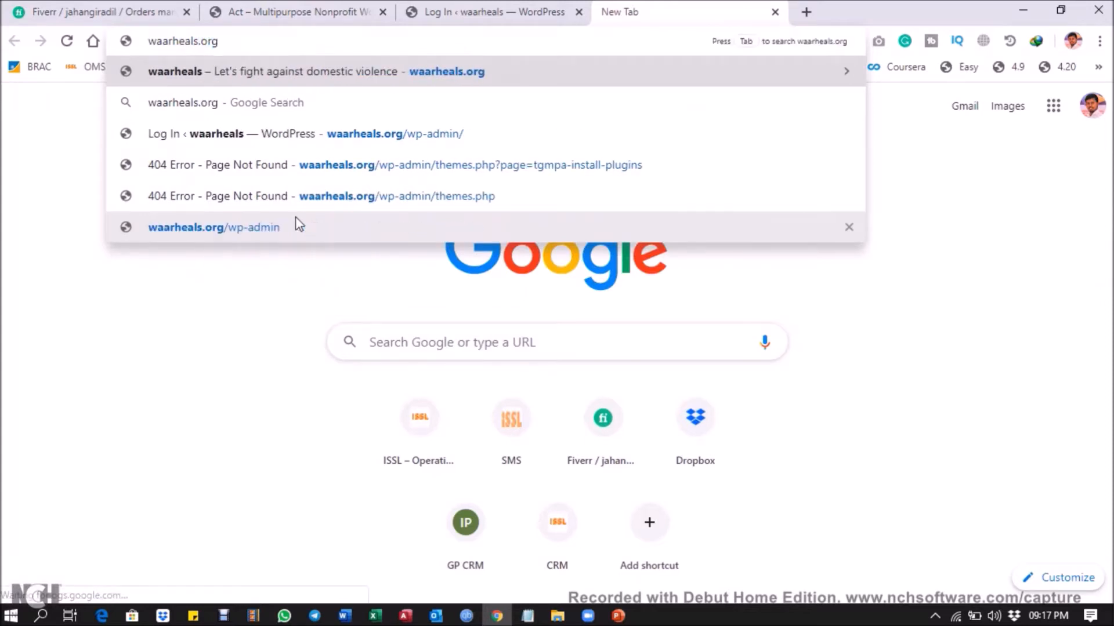
key("Return")
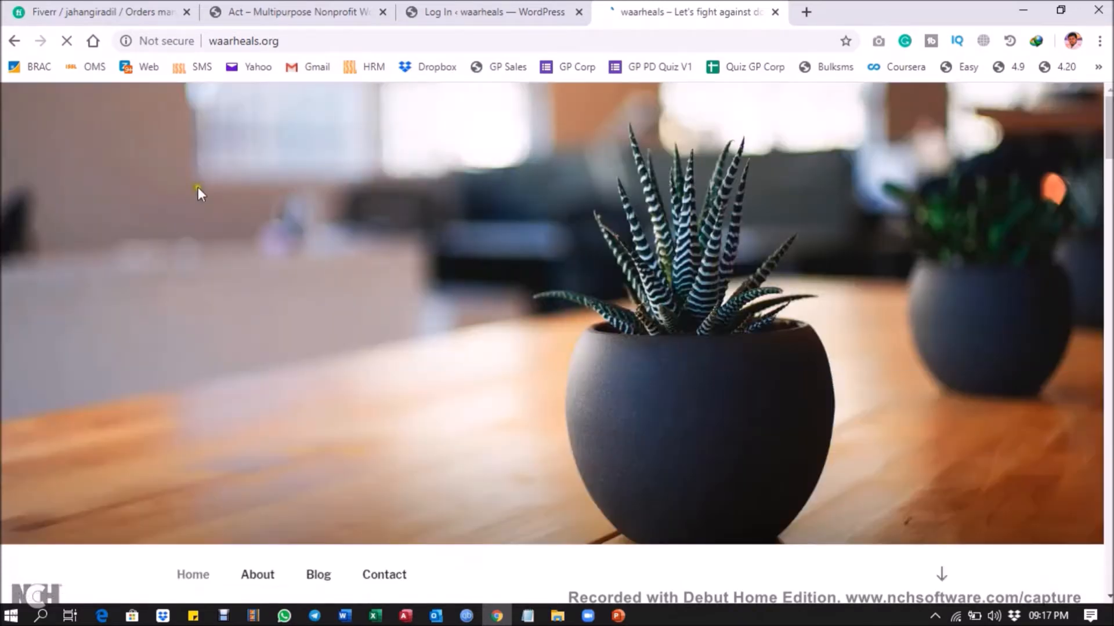
Examine the current waarheals homepage from its header image down to the footer and back.
scroll(822, 313, "down", 10)
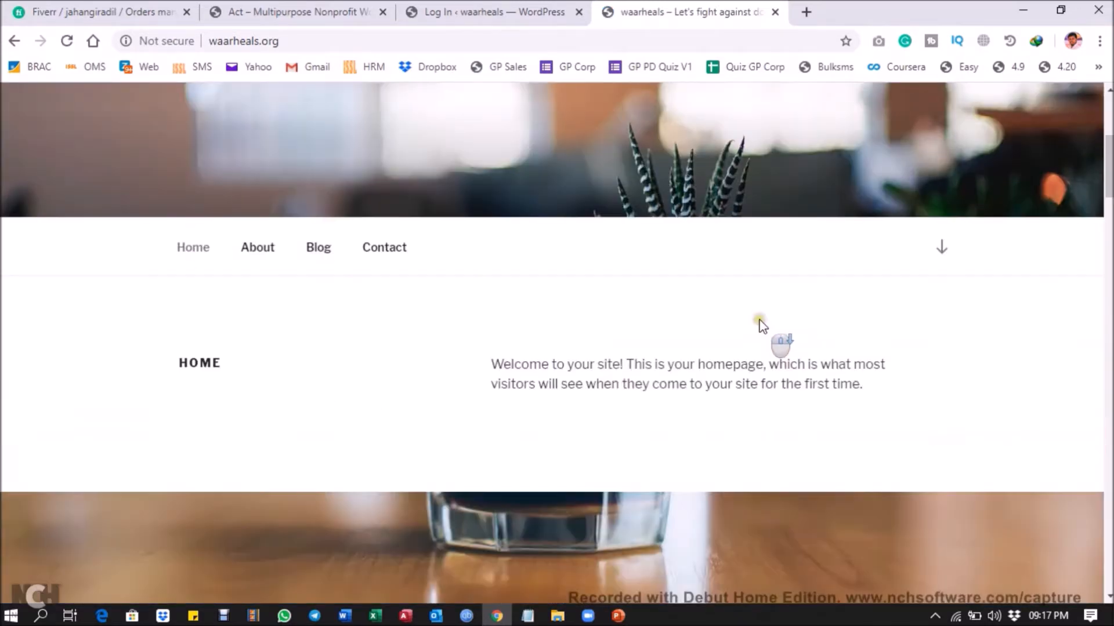
scroll(288, 367, "down", 15)
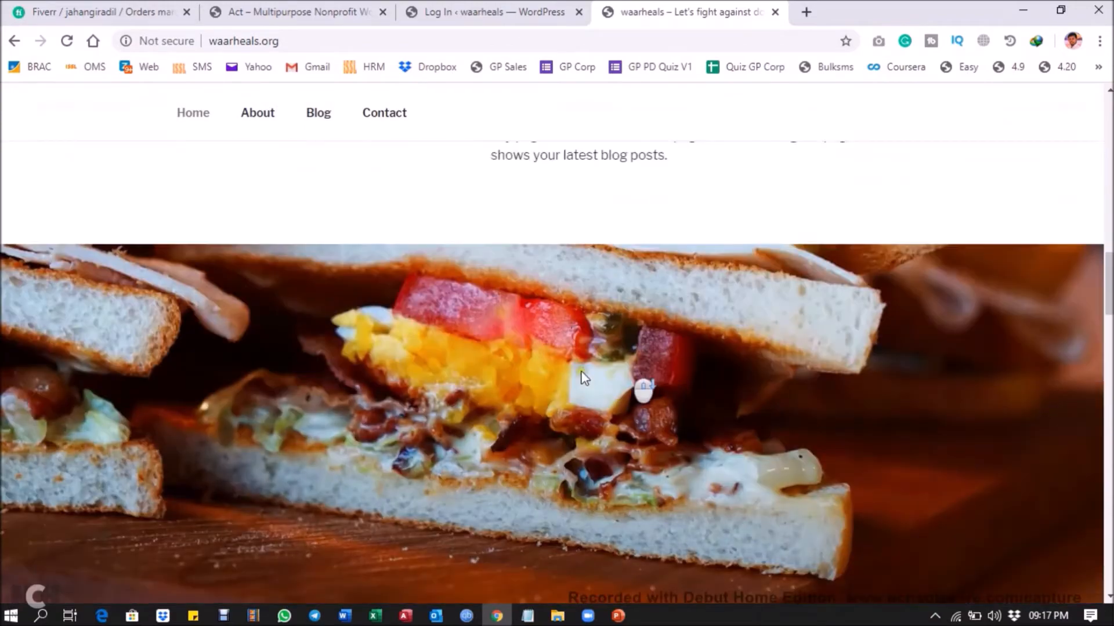
scroll(554, 348, "down", 15)
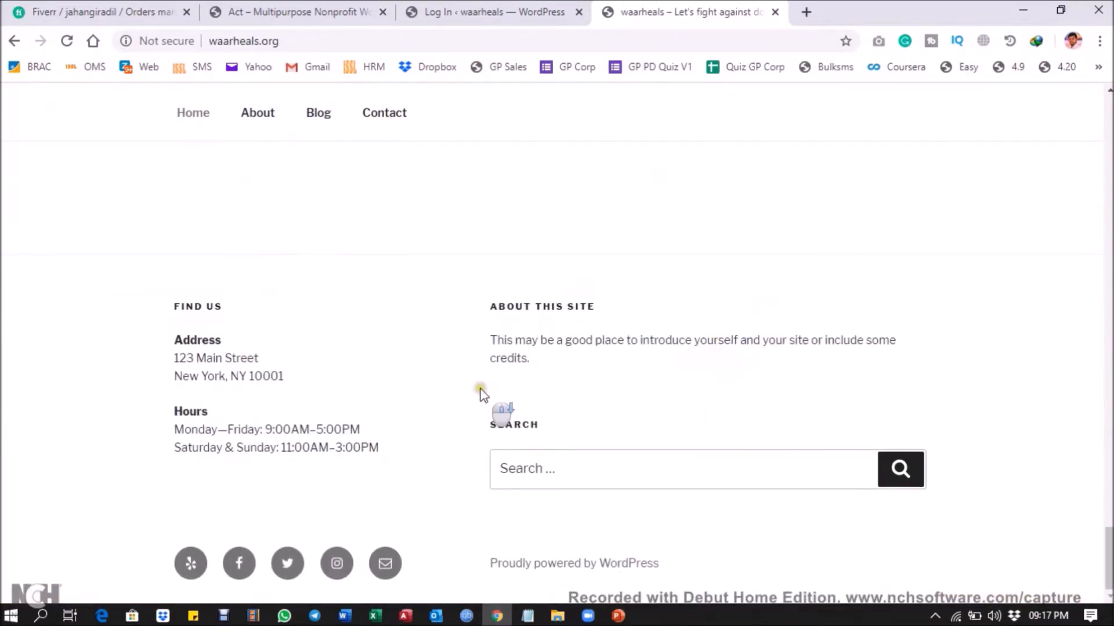
scroll(461, 406, "up", 6)
scroll(459, 378, "up", 10)
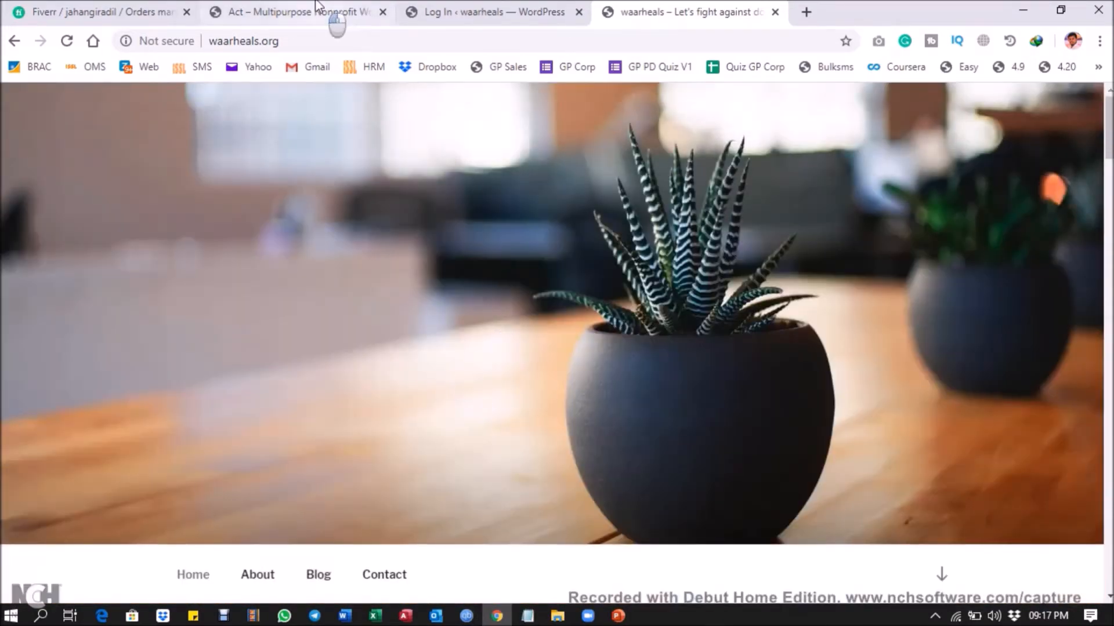
Return to the Act theme demo and view its homepage hero banner for comparison.
left_click(317, 8)
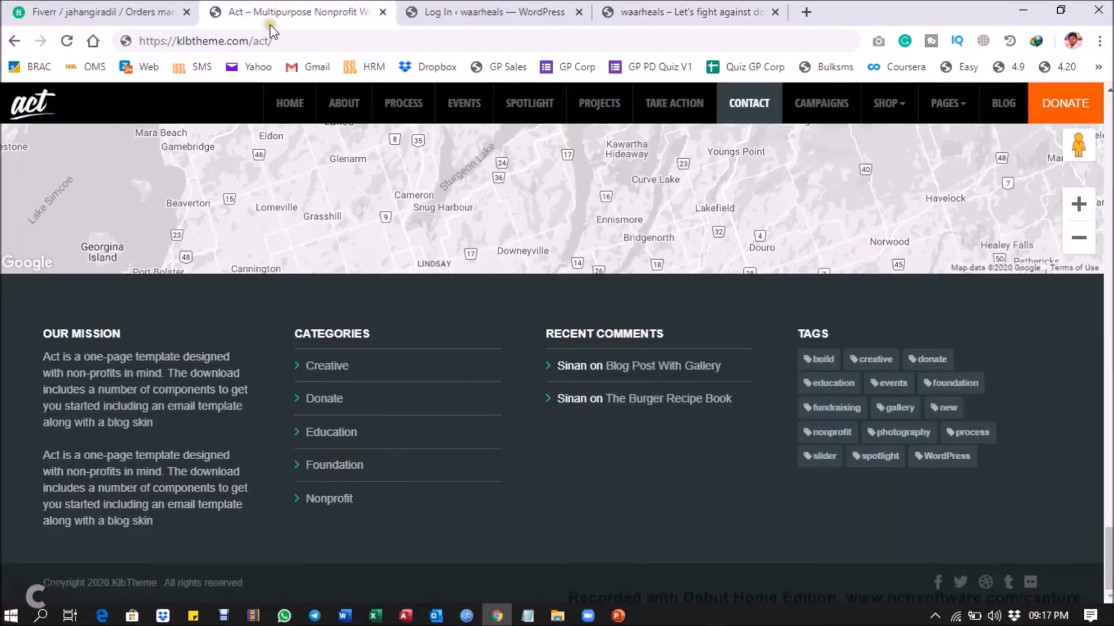
scroll(430, 249, "up", 15)
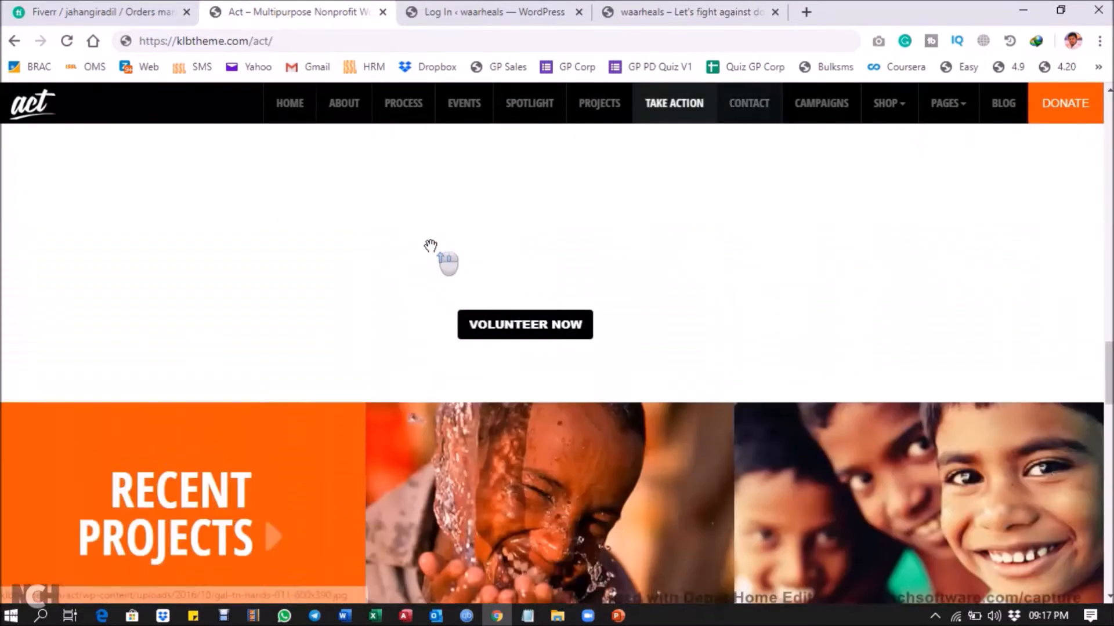
scroll(430, 246, "up", 5)
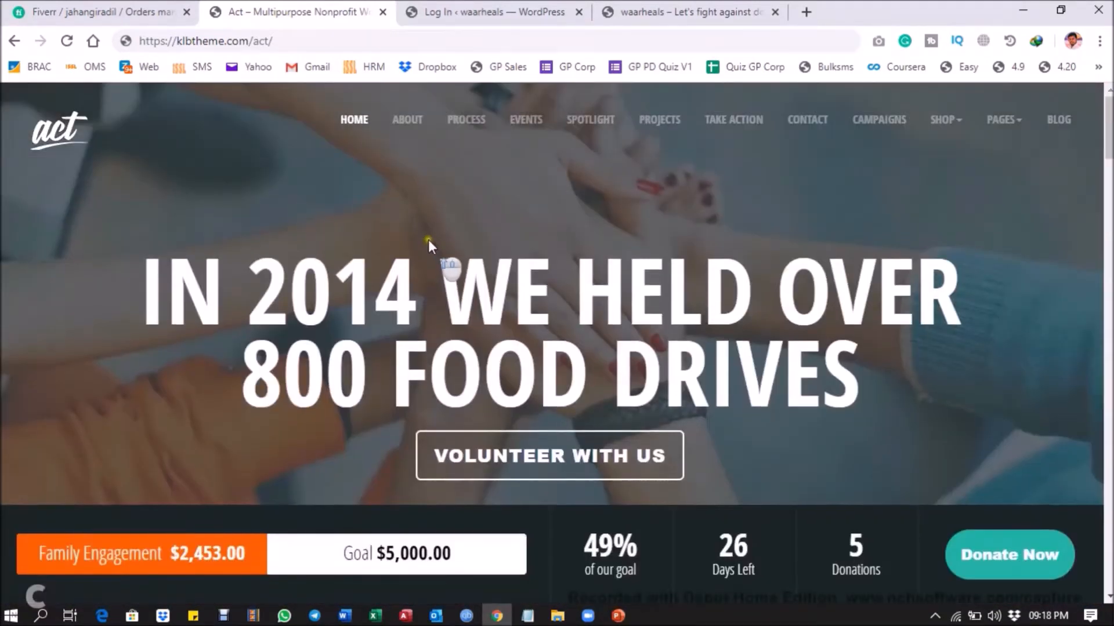
Switch to the Fiverr order page and go back through the client's messages to the order summary.
left_click(102, 11)
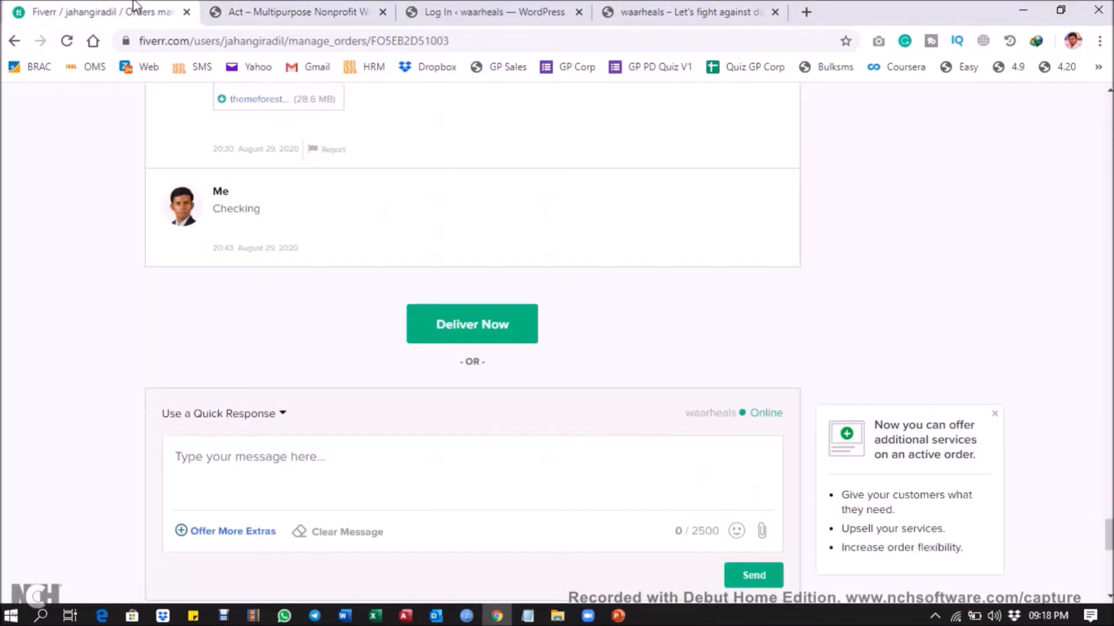
scroll(400, 377, "up", 5)
scroll(384, 367, "up", 10)
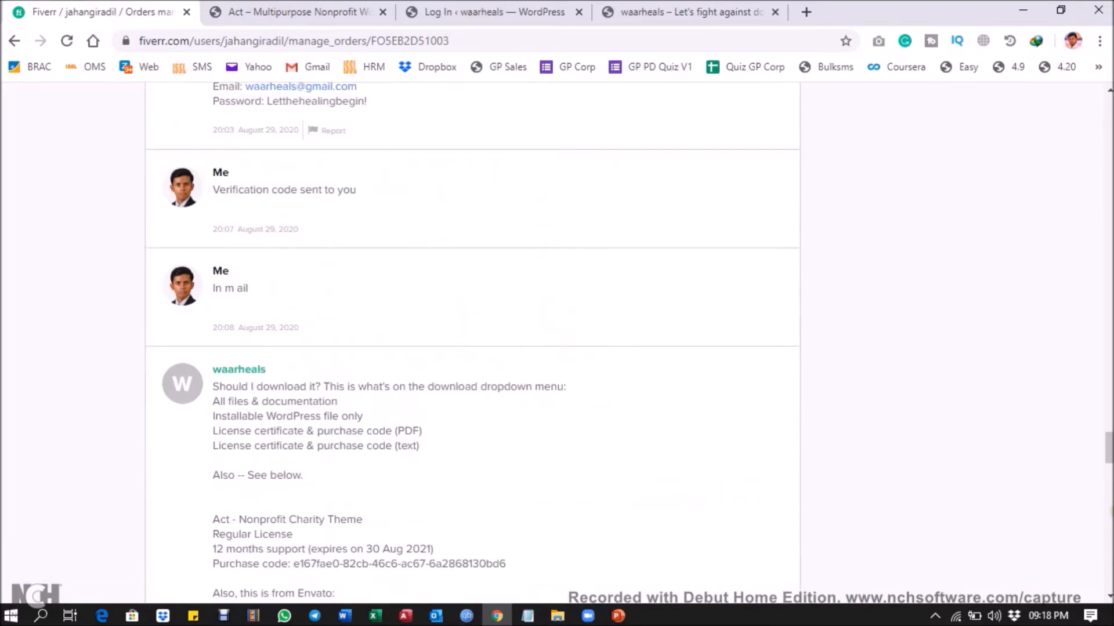
left_click_drag(1107, 446, 1085, 93)
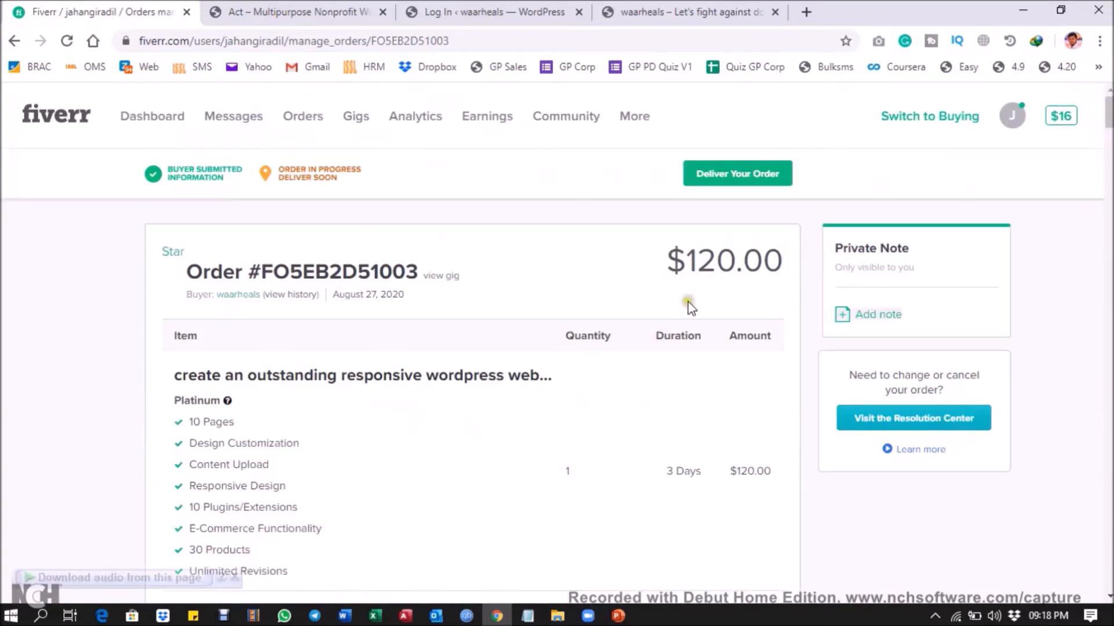
Review the client's Fiverr order messages on theme choice, brand colors, attachments and the Act theme purchase details.
scroll(250, 389, "down", 20)
scroll(387, 323, "down", 20)
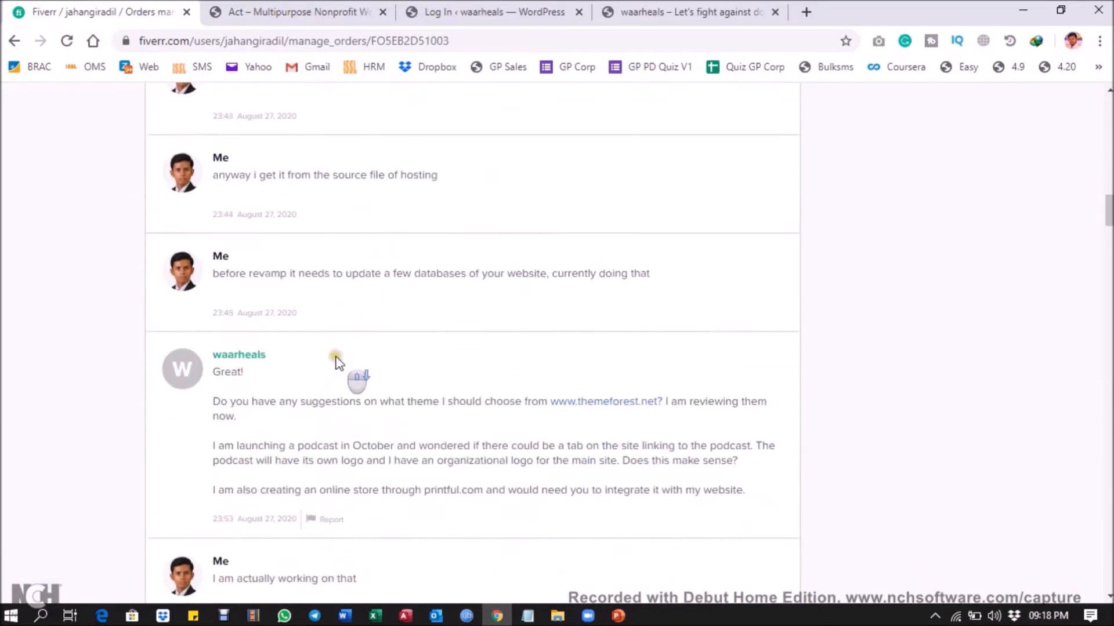
scroll(306, 348, "down", 20)
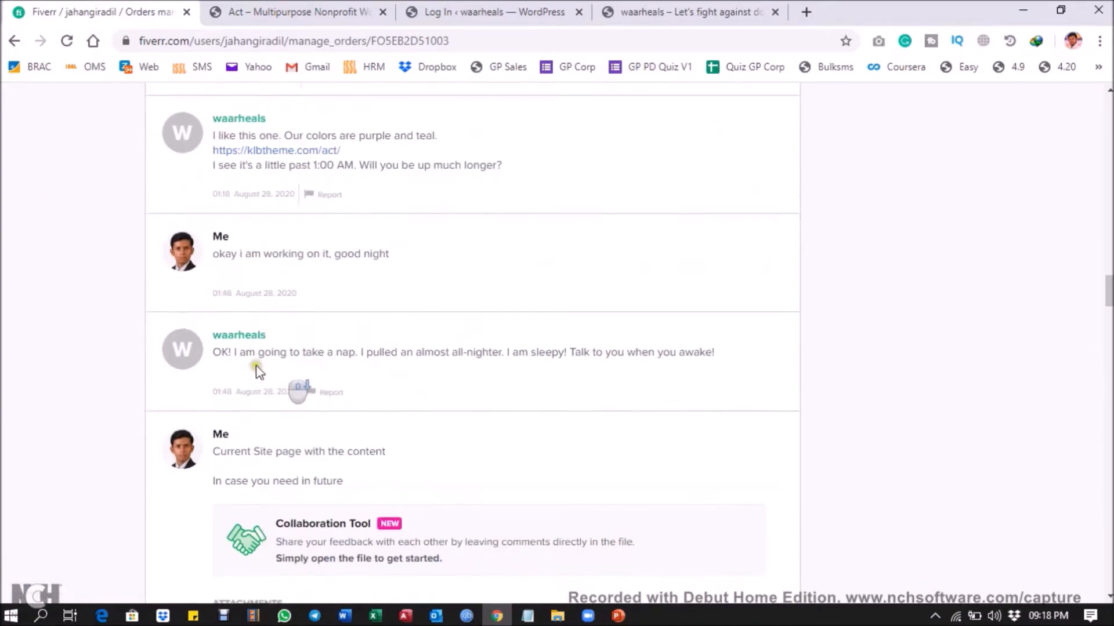
scroll(310, 374, "up", 10)
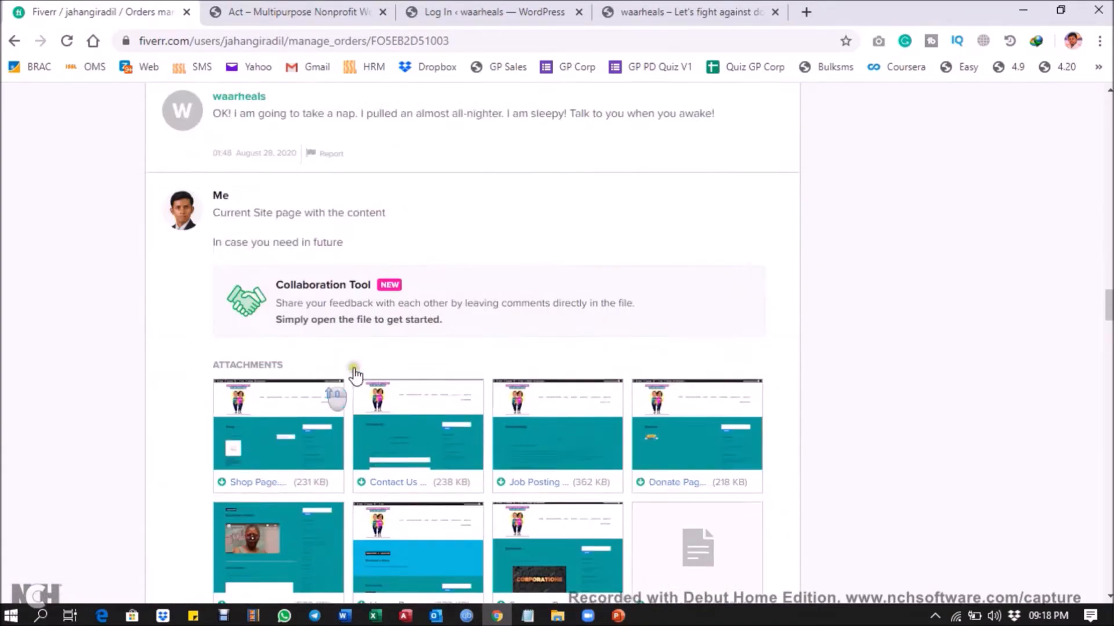
scroll(357, 181, "up", 2)
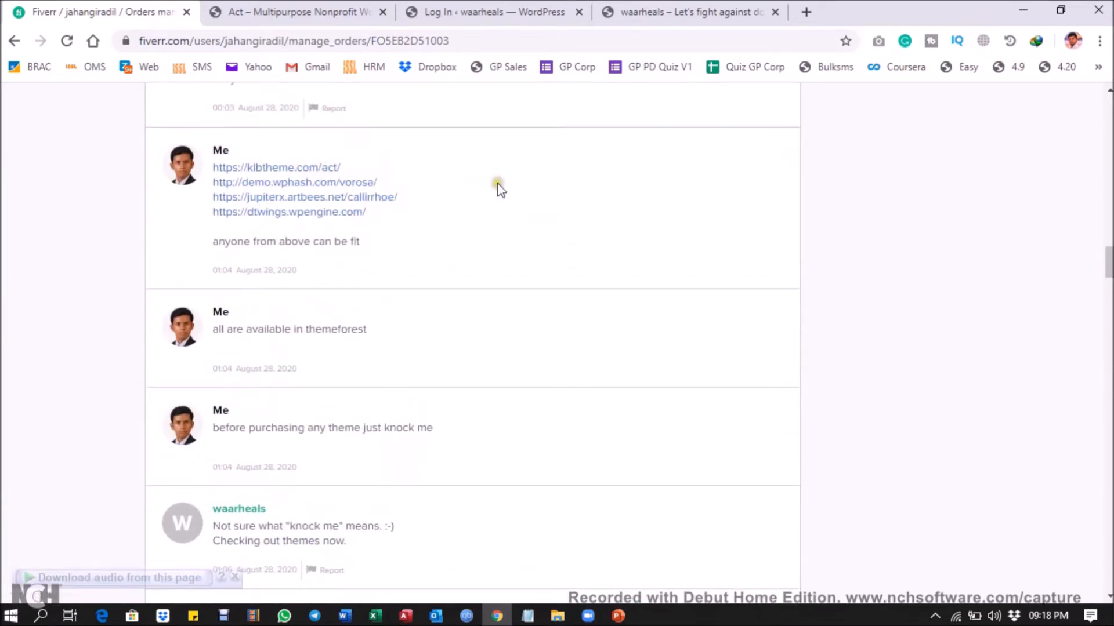
scroll(469, 181, "down", 20)
scroll(579, 323, "down", 20)
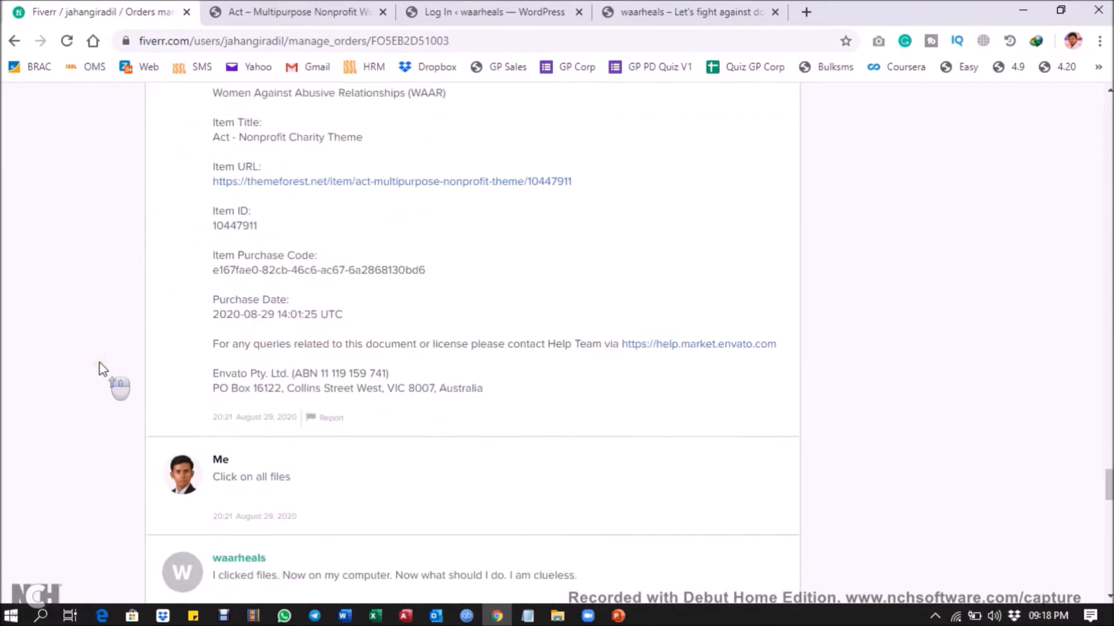
scroll(102, 369, "up", 7)
scroll(341, 313, "down", 12)
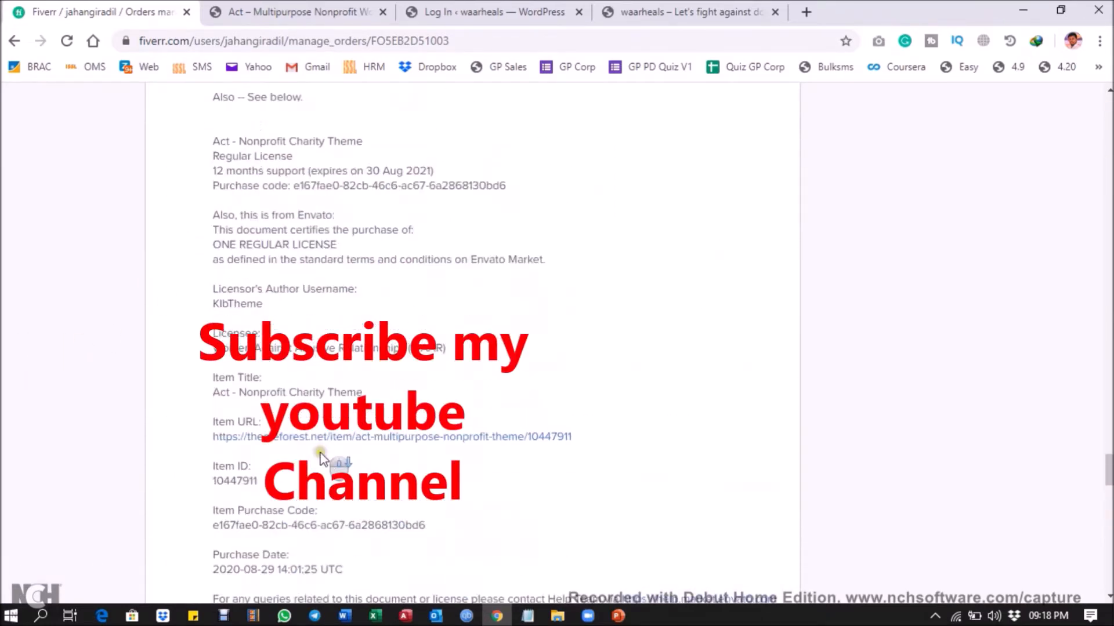
scroll(248, 393, "down", 17)
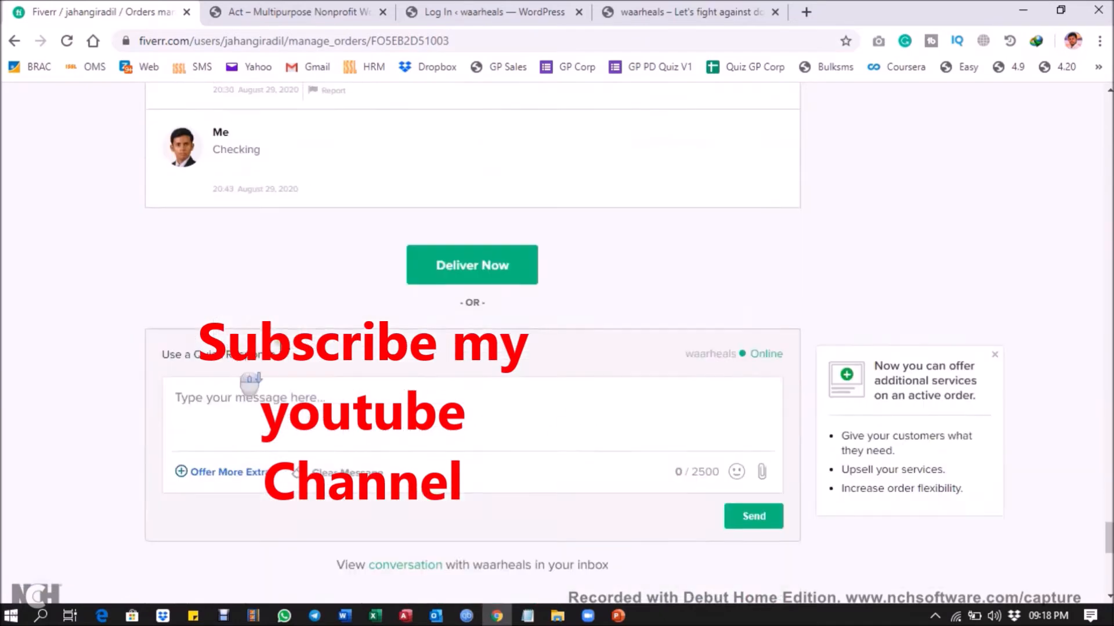
scroll(721, 154, "up", 10)
View the current waarheals homepage and switch to the site's WordPress login page.
left_click(690, 11)
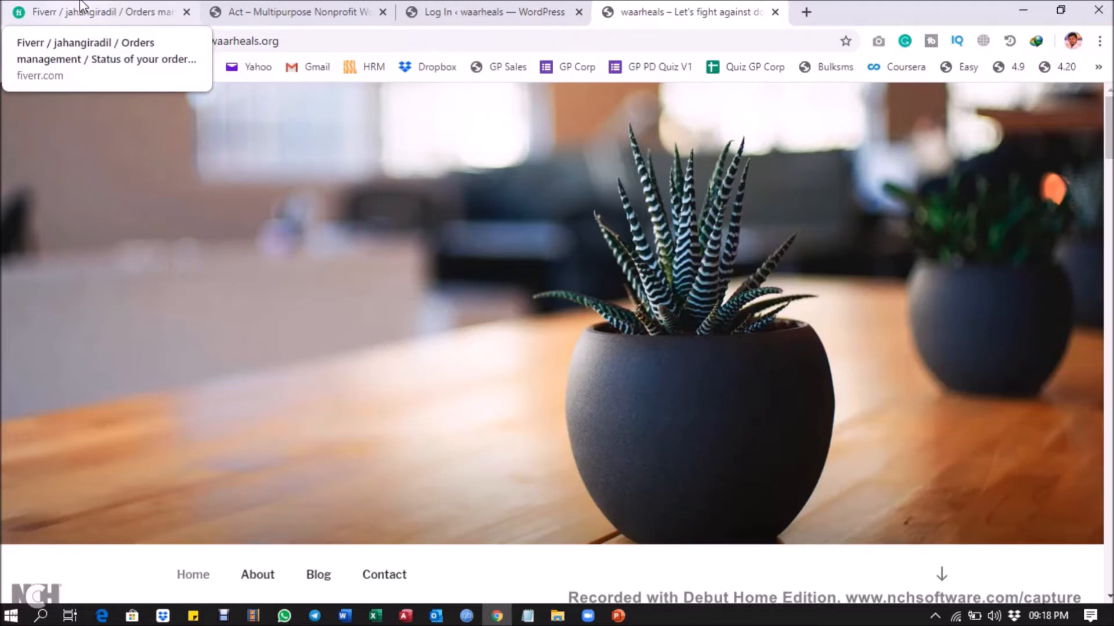
left_click(544, 13)
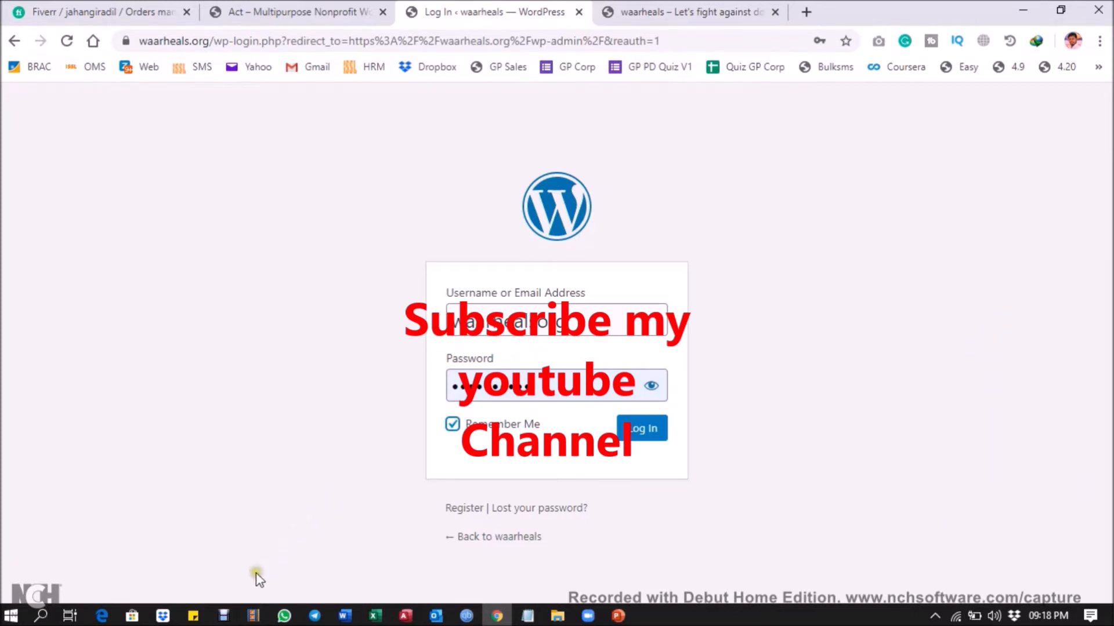
left_click(229, 617)
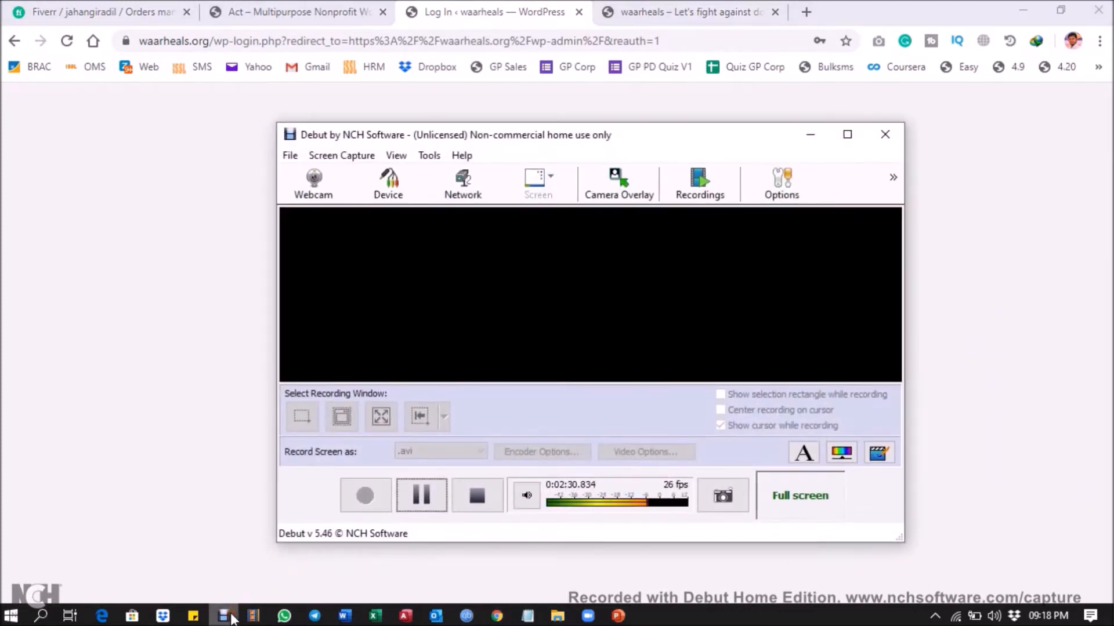
left_click(431, 498)
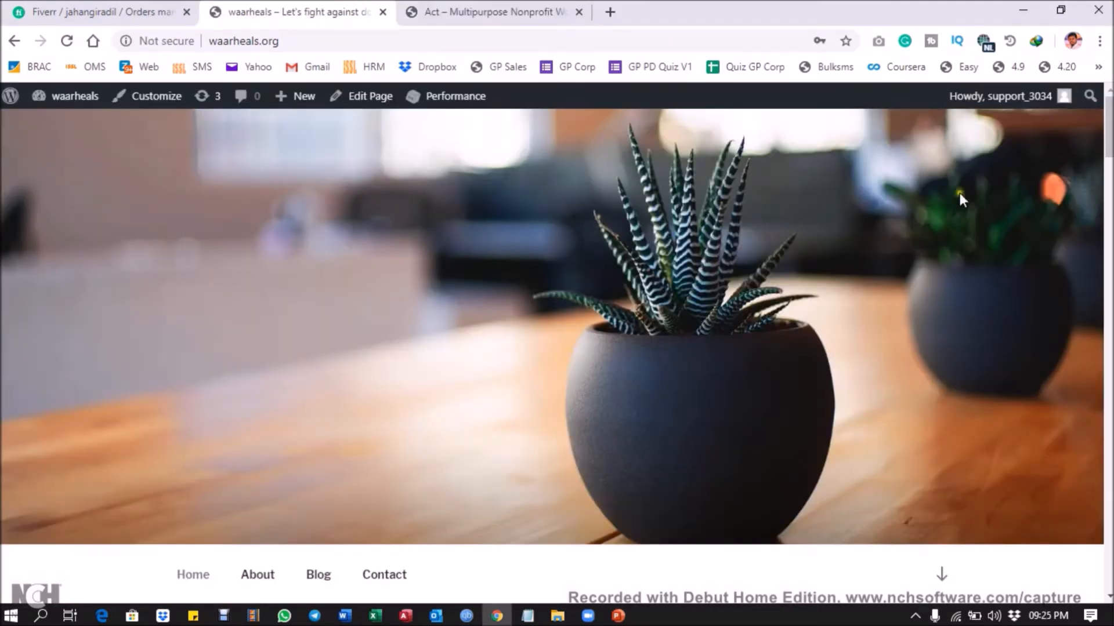
Open the WordPress admin dashboard of waarheals.org and switch to the Act theme demo while it loads.
mouse_move(84, 101)
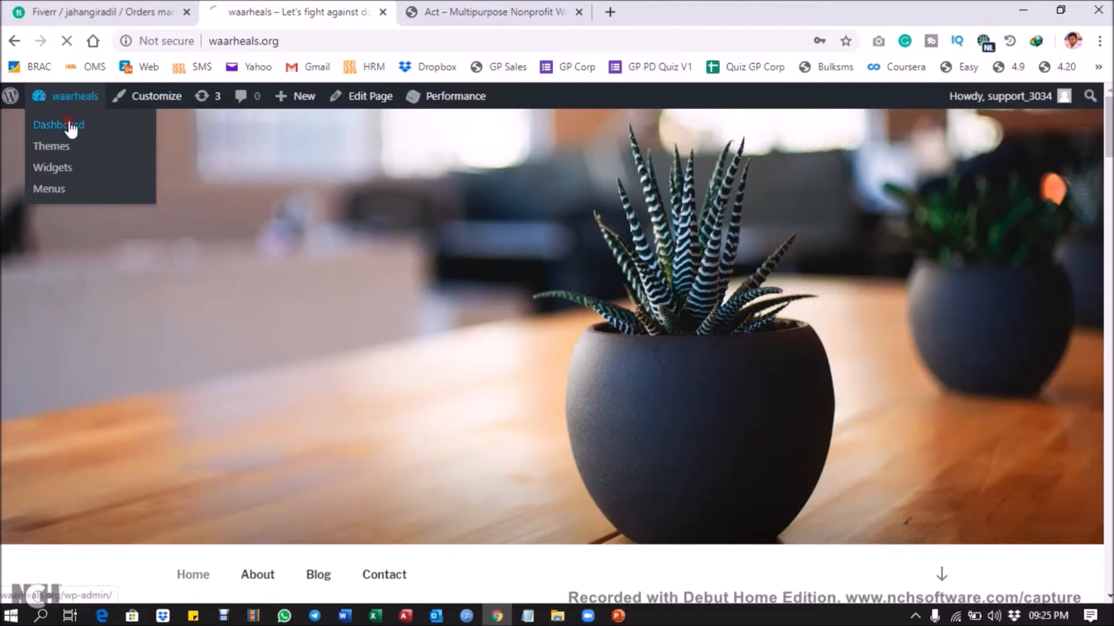
left_click(70, 127)
key("ctrl+Tab")
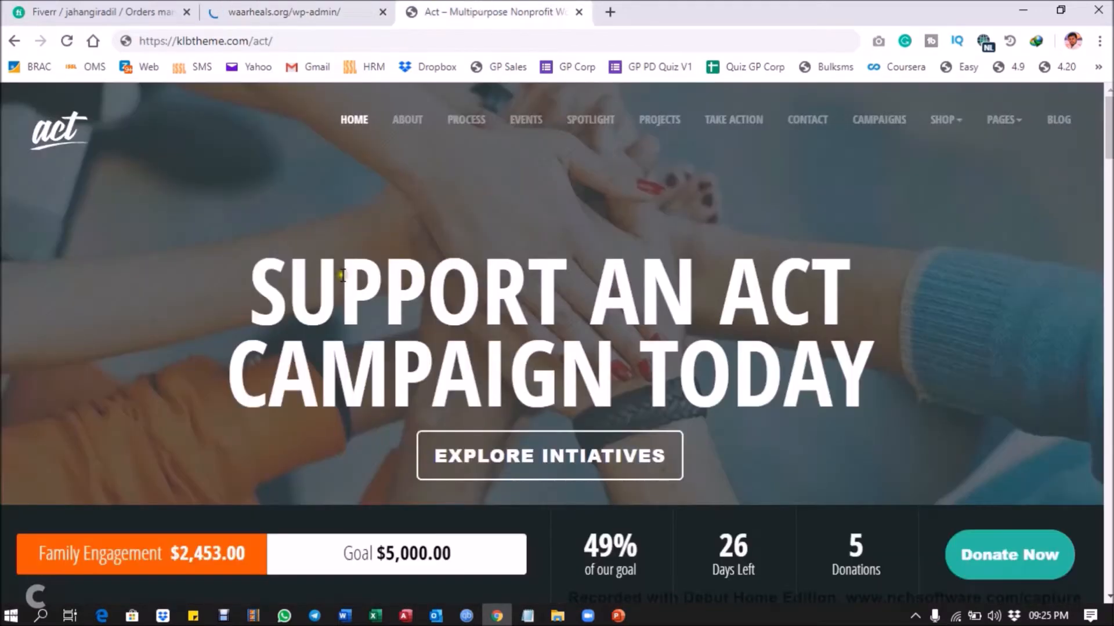
Switch to File Explorer and open index.html from the Documentation folder inside act under 26th Order in the browser.
left_click(557, 616)
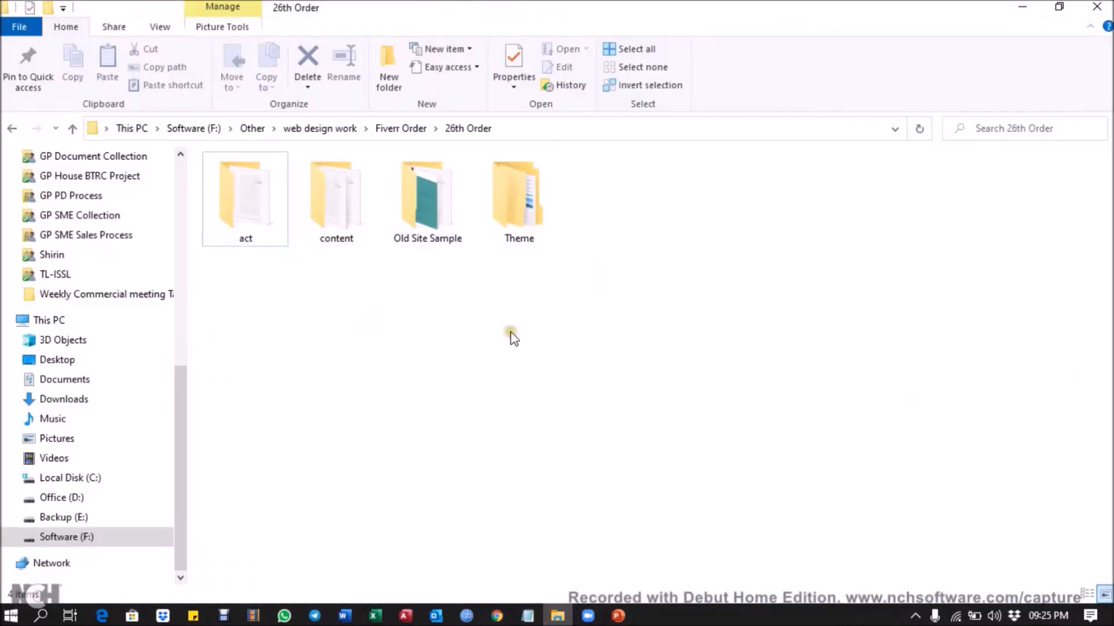
left_click(243, 204)
double_click(243, 208)
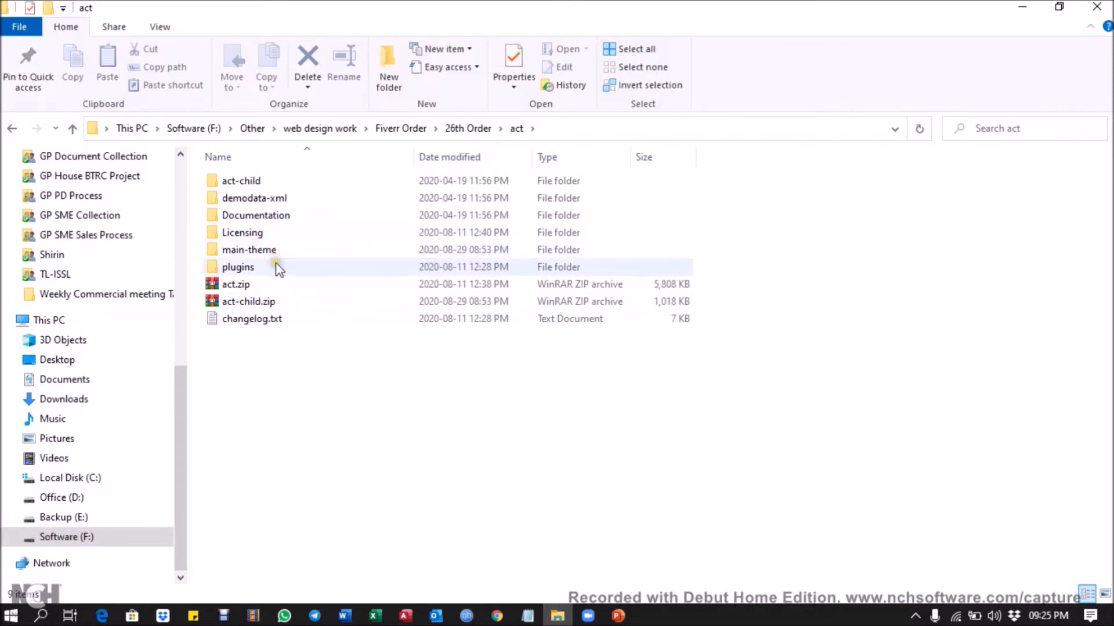
double_click(270, 219)
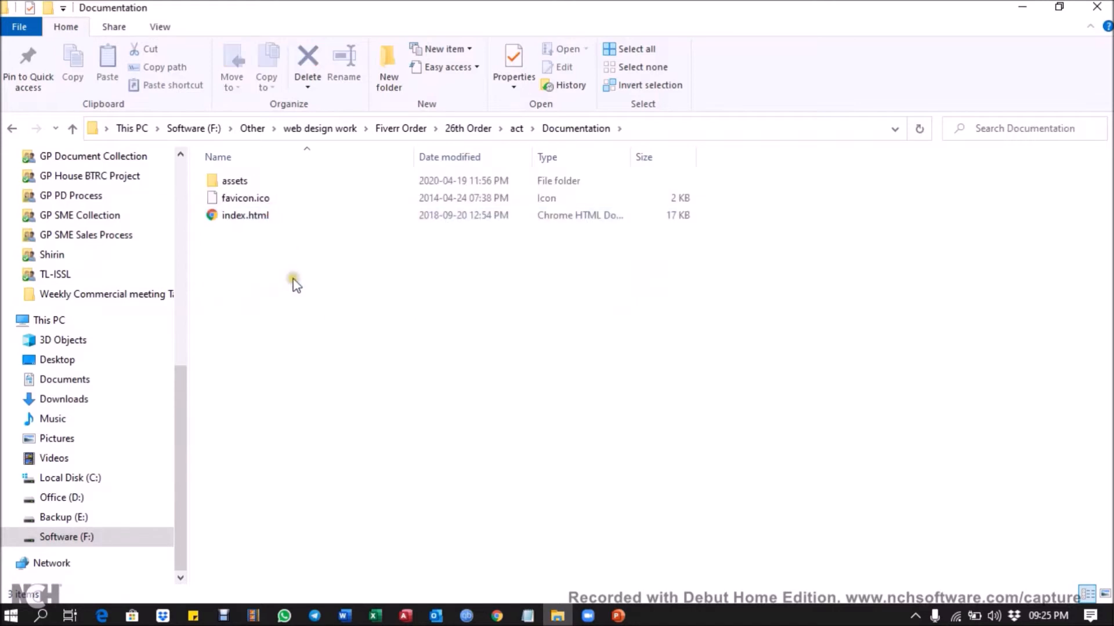
double_click(275, 217)
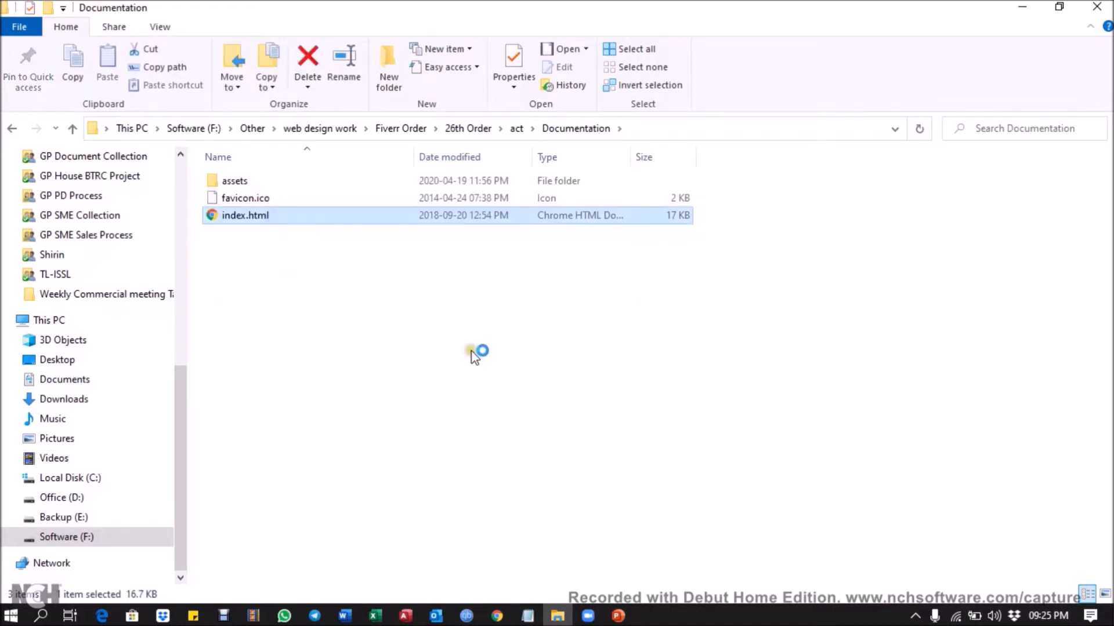
left_click(495, 616)
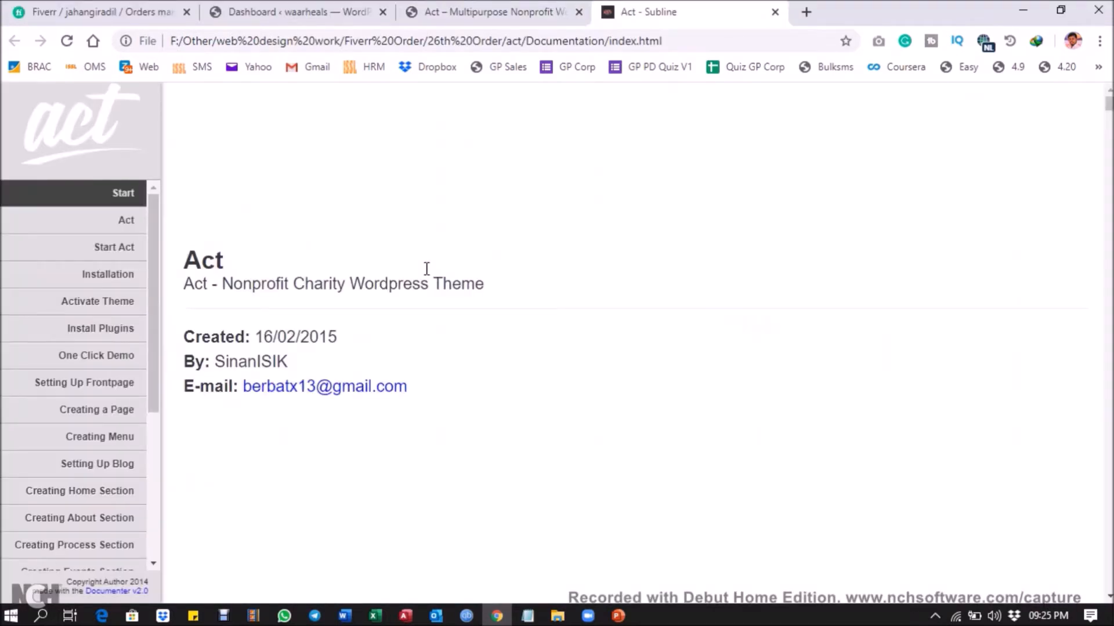
Read through the Act theme documentation on installation, required plugins, one-click demo data, front page and menu setup.
left_click(125, 220)
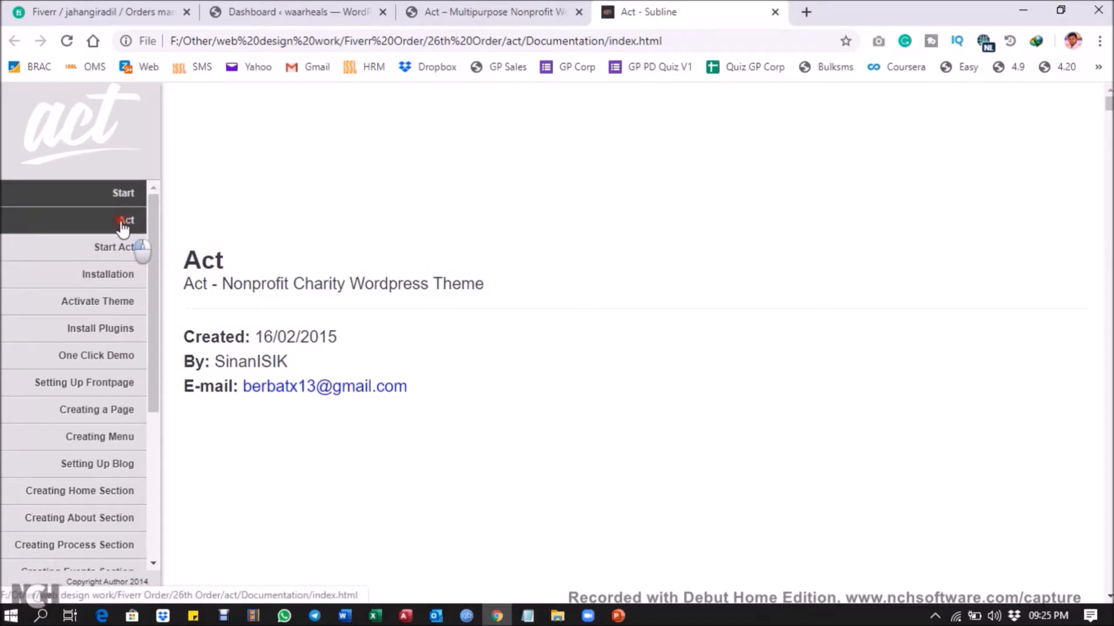
scroll(604, 271, "down", 3)
scroll(603, 272, "down", 10)
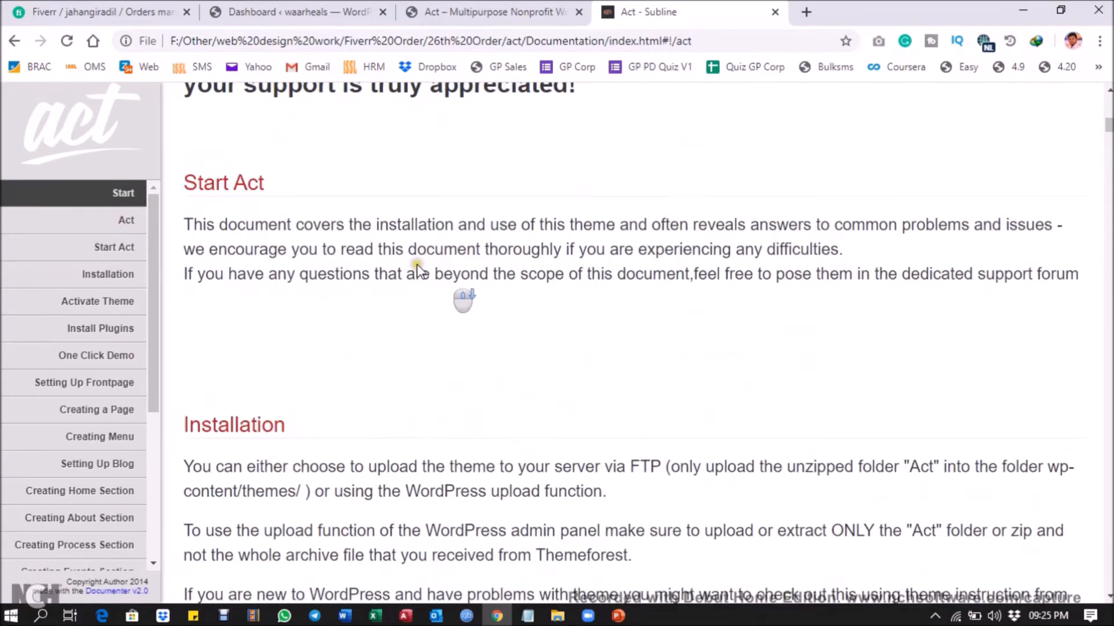
scroll(309, 278, "down", 15)
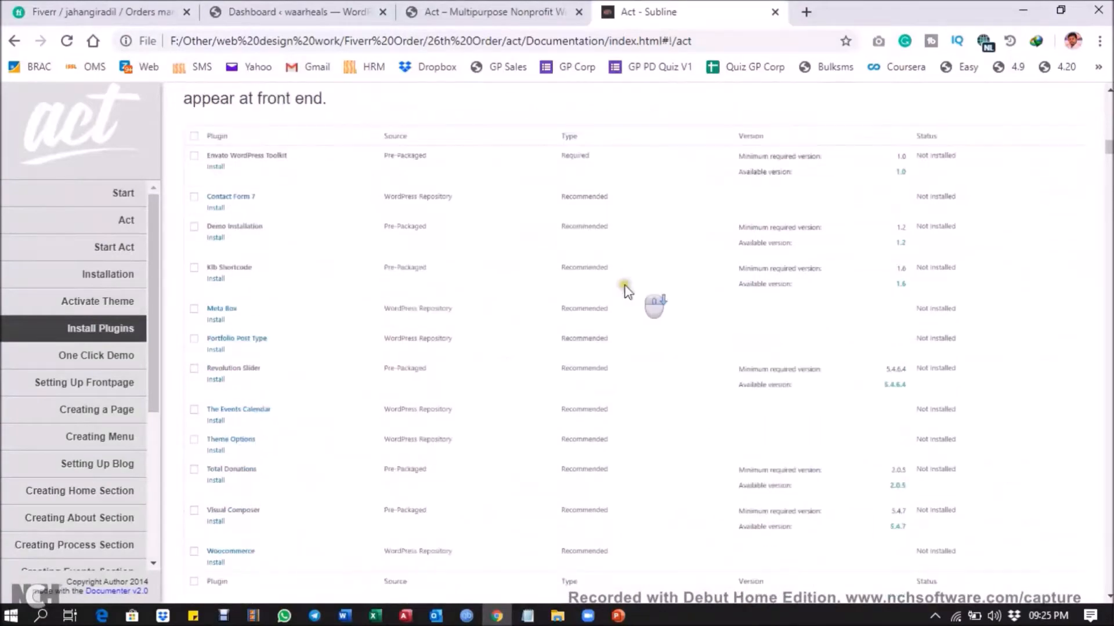
scroll(361, 282, "down", 15)
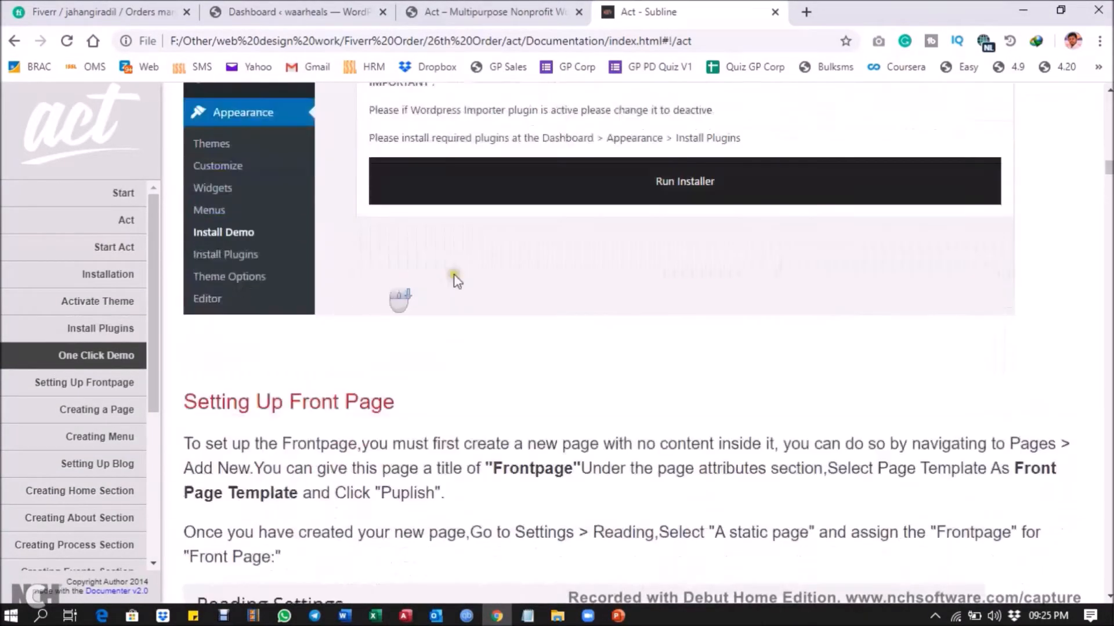
scroll(457, 279, "down", 9)
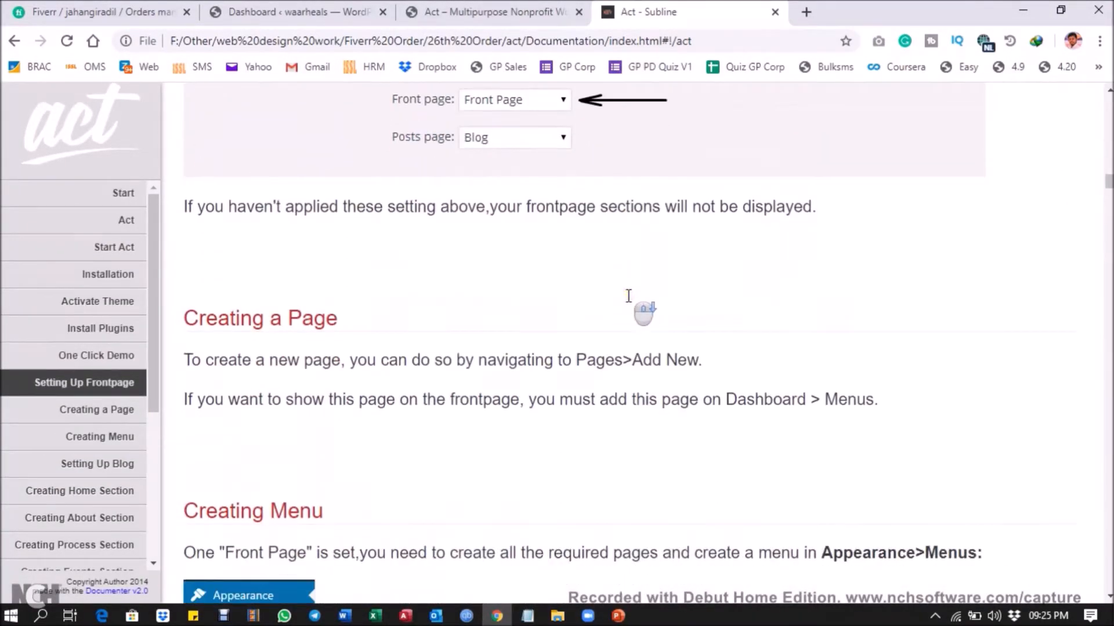
scroll(376, 305, "up", 20)
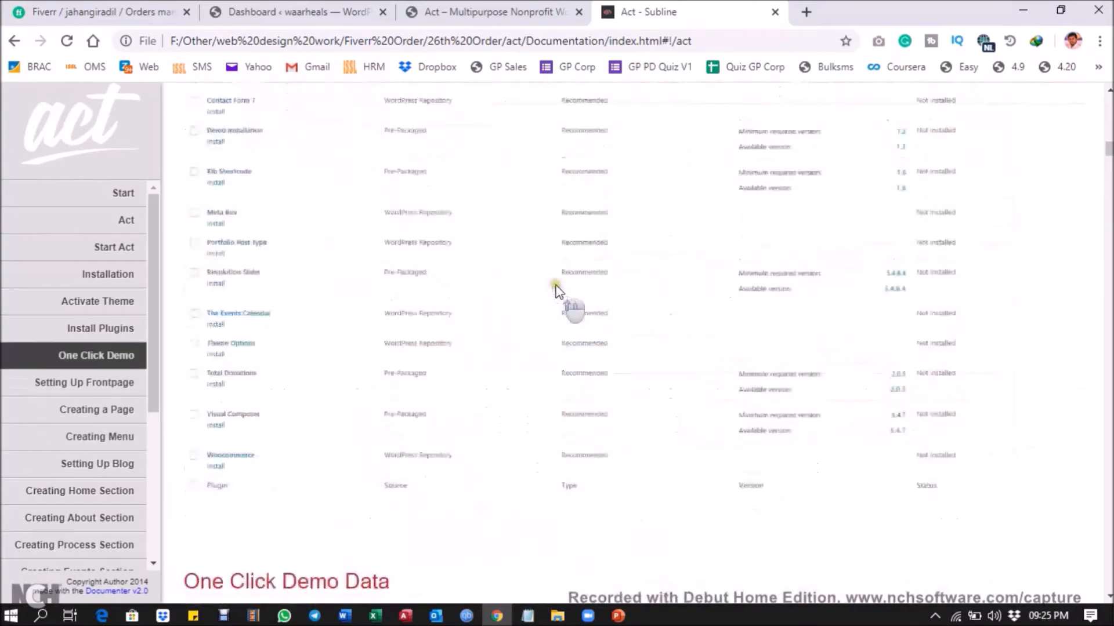
scroll(306, 273, "up", 5)
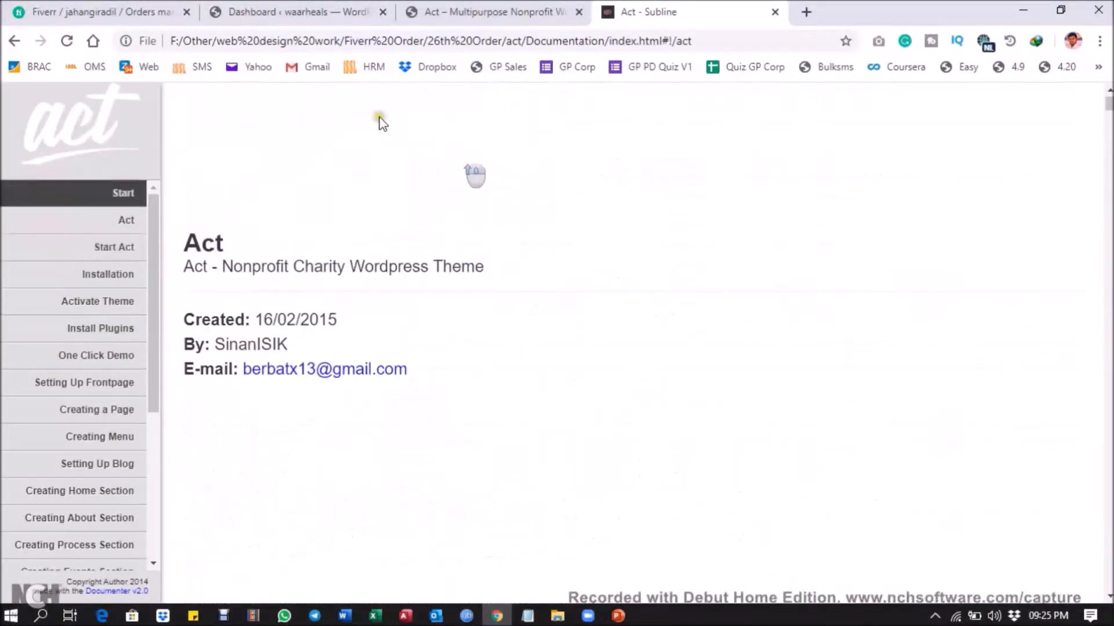
Return to the WordPress dashboard, look over the installed themes and update the Twenty Seventeen theme.
left_click(296, 11)
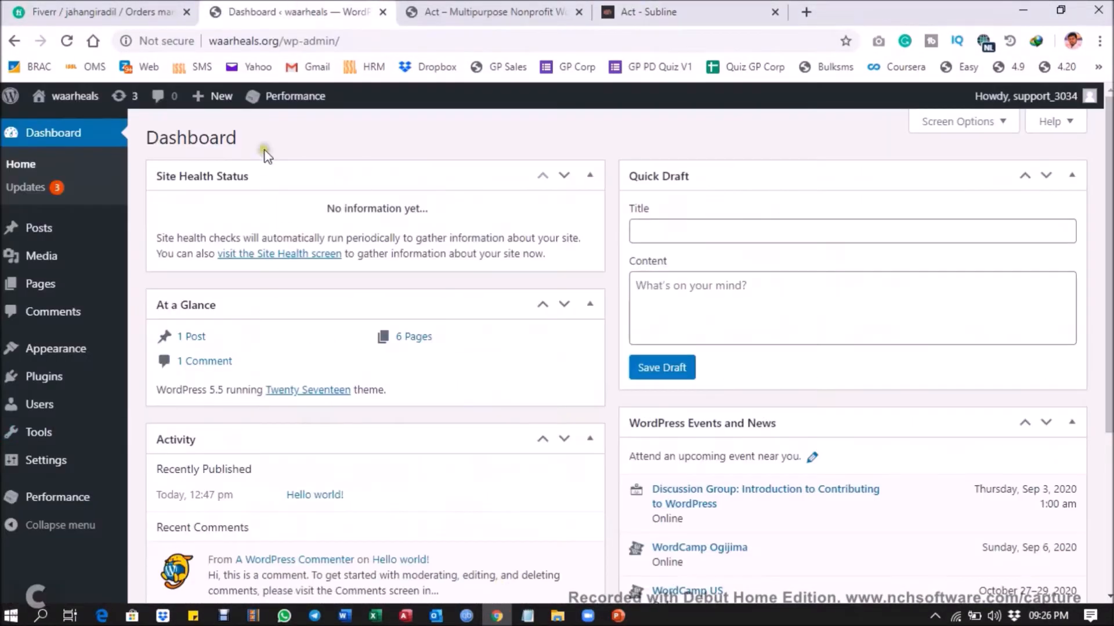
mouse_move(64, 355)
left_click(154, 353)
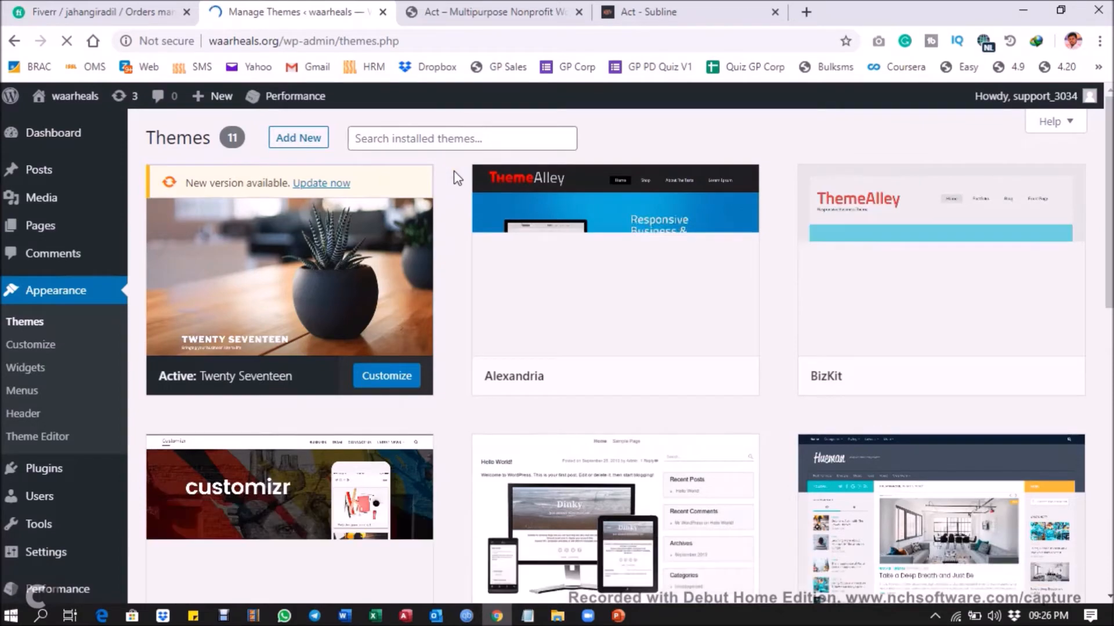
scroll(456, 178, "down", 12)
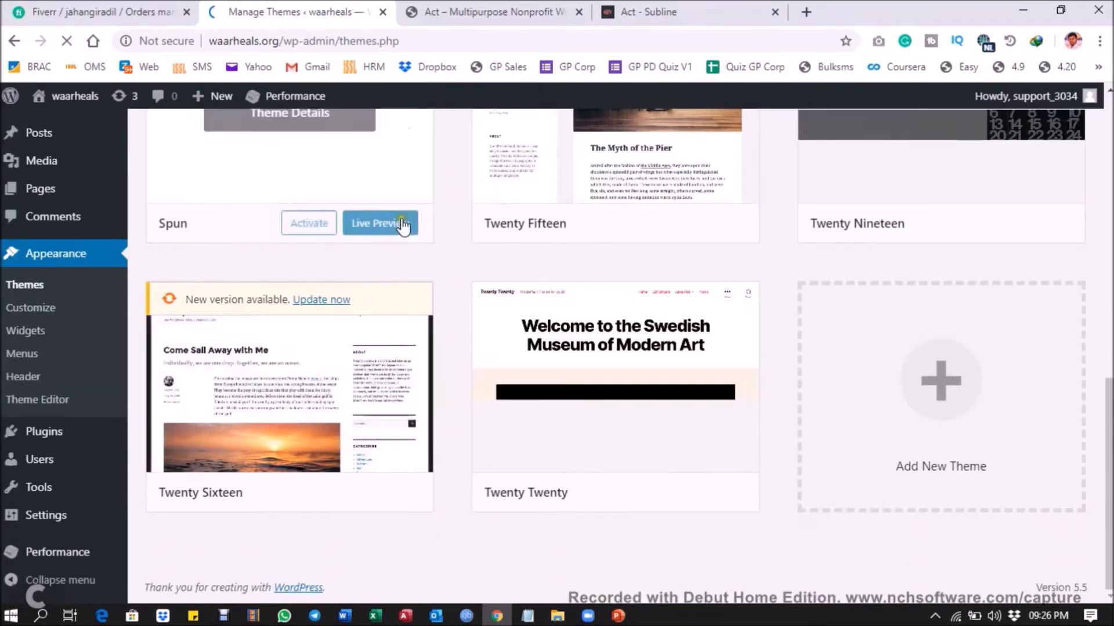
scroll(461, 364, "up", 12)
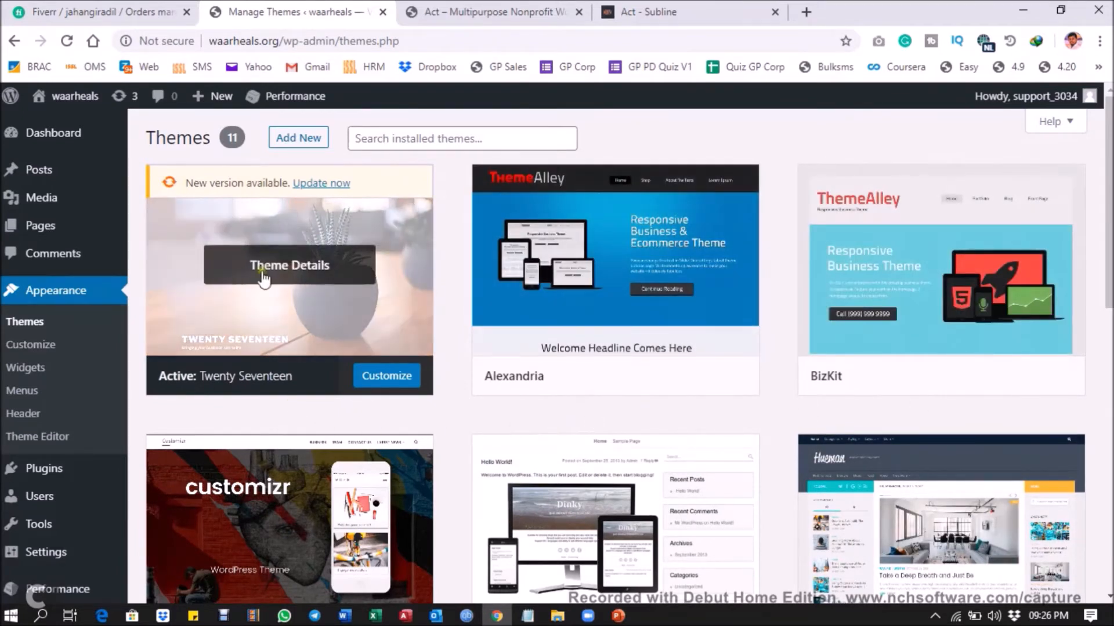
left_click(332, 183)
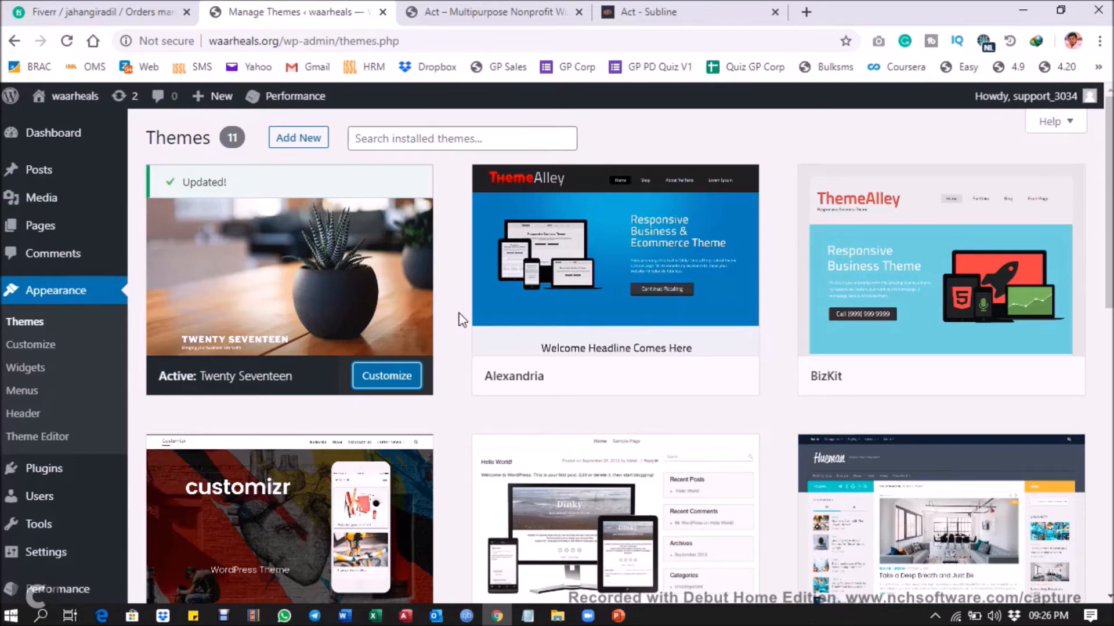
Start a new theme upload and choose act.zip from the act folder inside Fiverr Order > 26th Order.
left_click(293, 137)
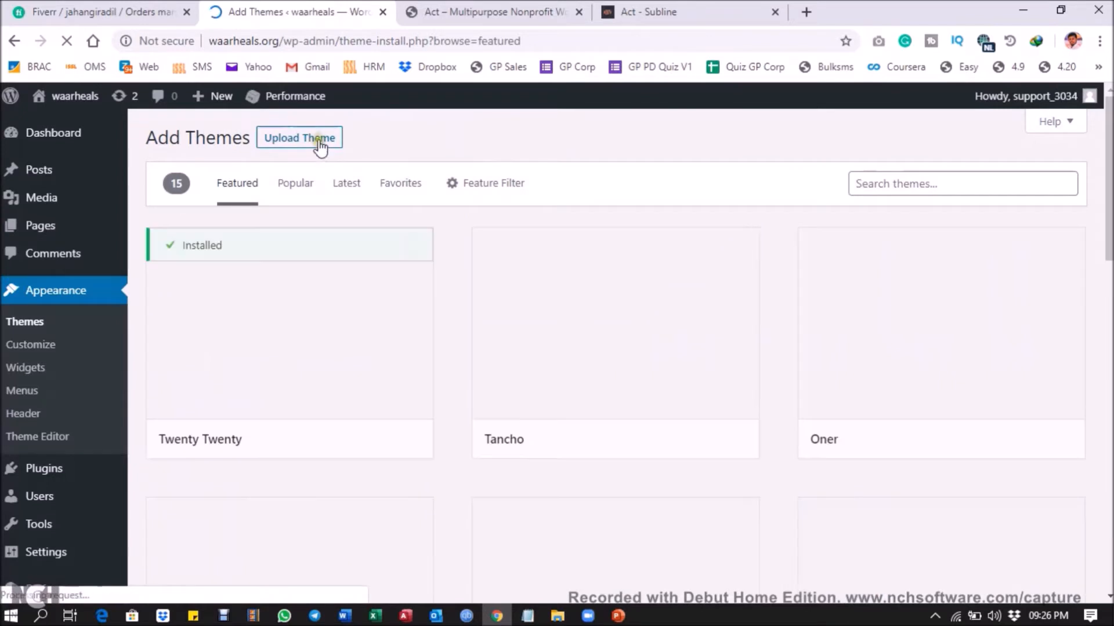
left_click(299, 138)
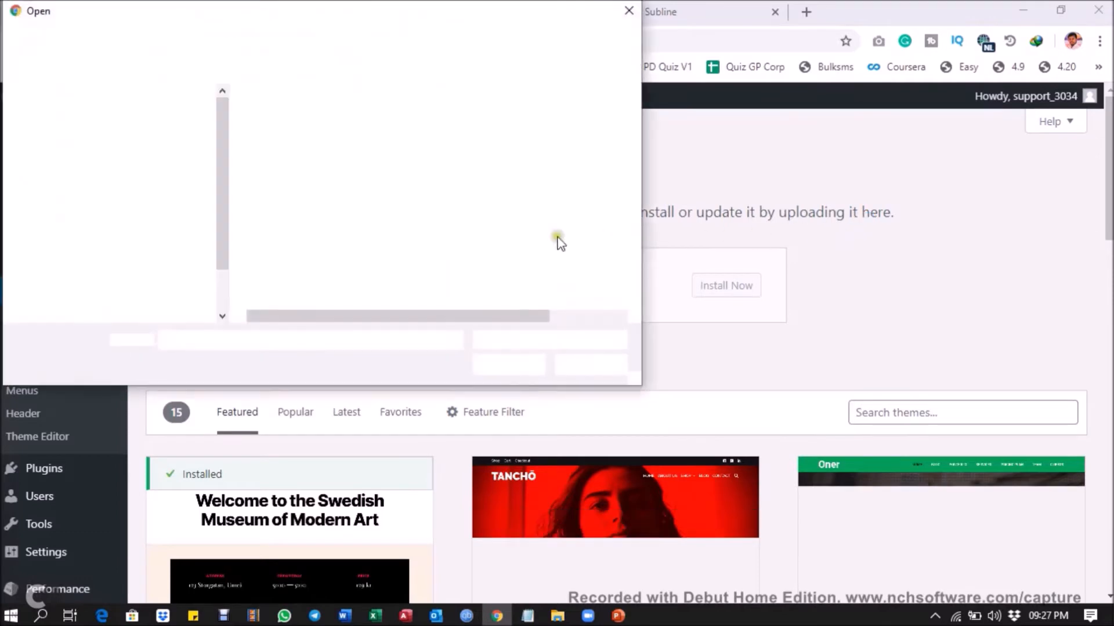
left_click(232, 40)
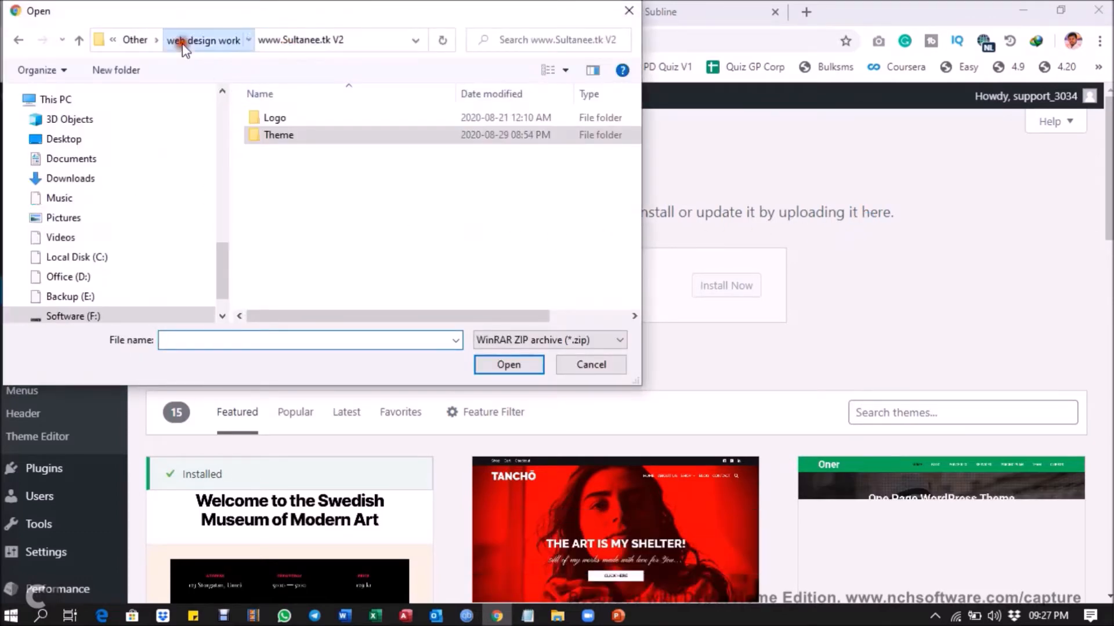
left_click(184, 39)
double_click(299, 117)
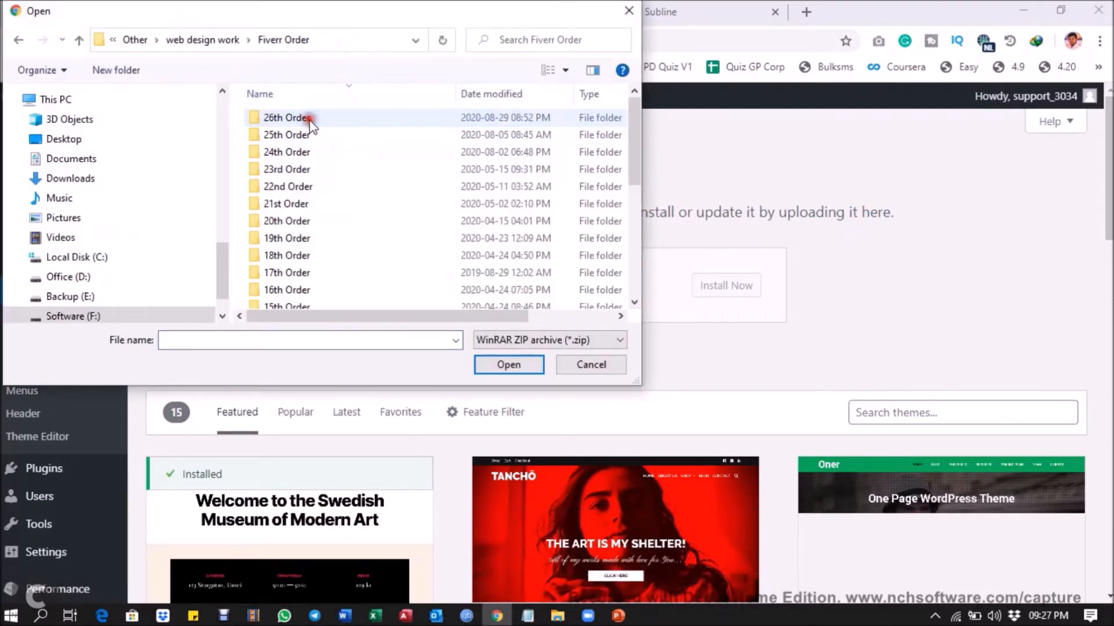
left_click(320, 120)
double_click(320, 120)
double_click(315, 120)
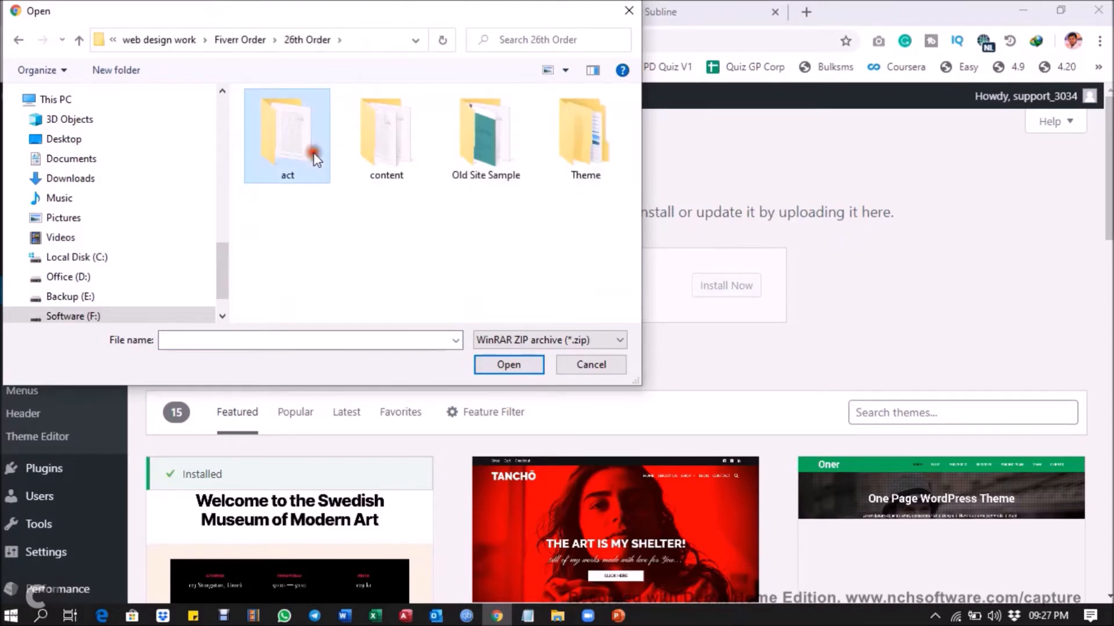
left_click(296, 221)
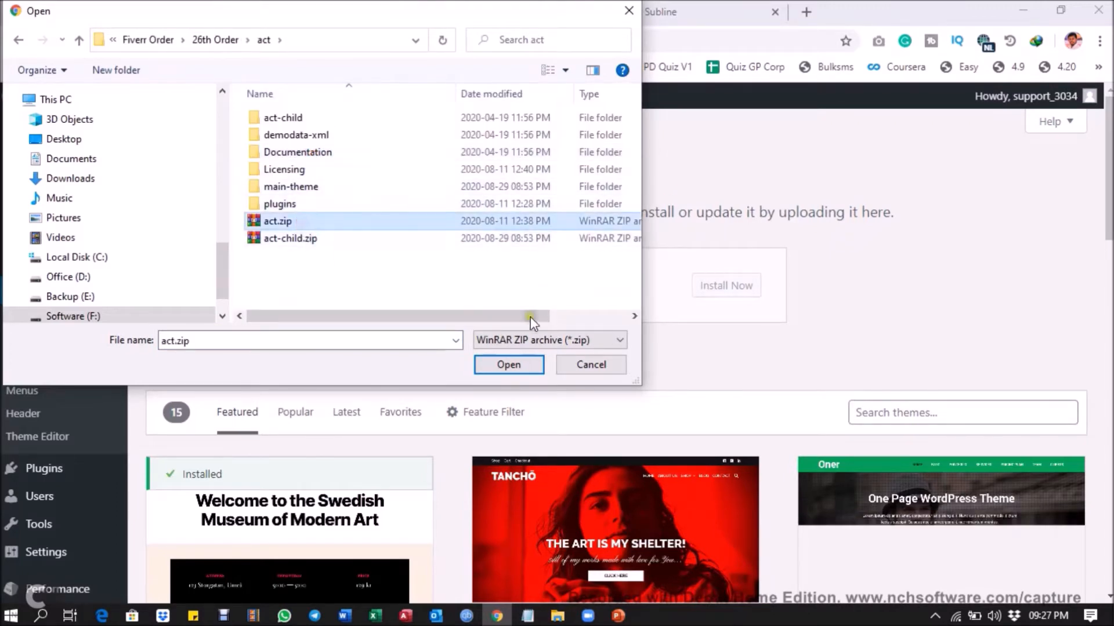
left_click(509, 365)
Install the Act theme from the chosen file and return to the list of installed themes.
left_click(741, 285)
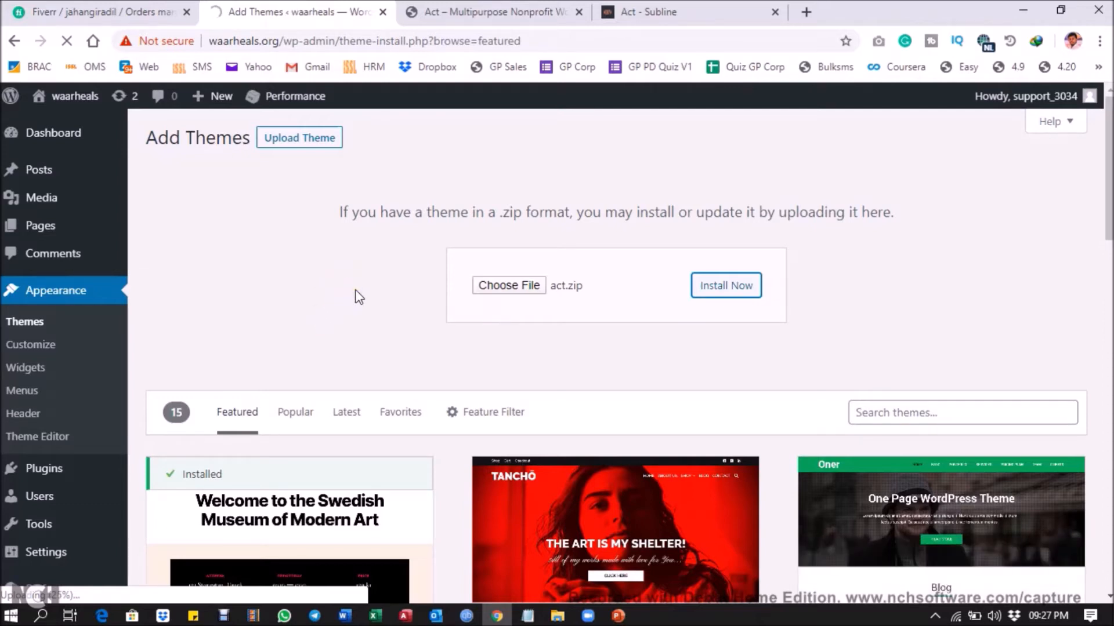
left_click(833, 300)
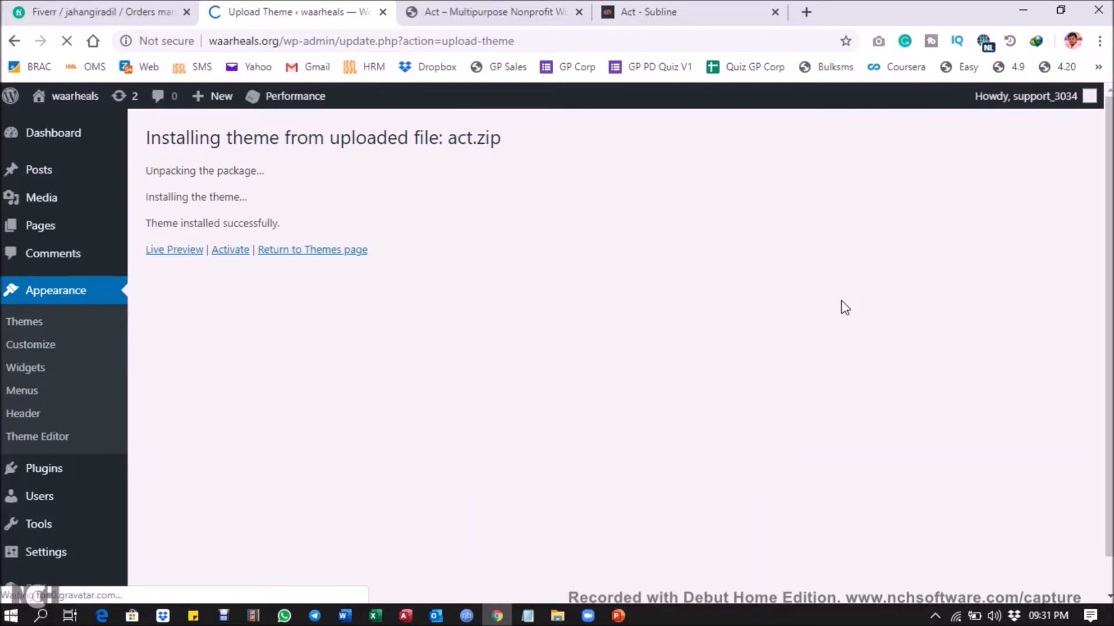
left_click_drag(158, 226, 278, 231)
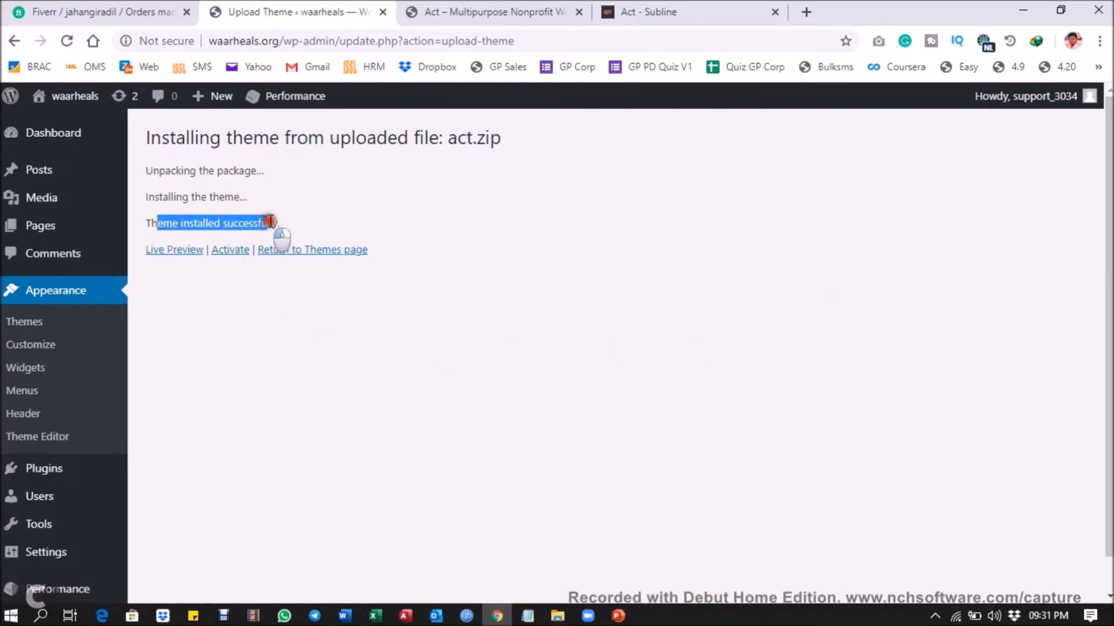
left_click(310, 252)
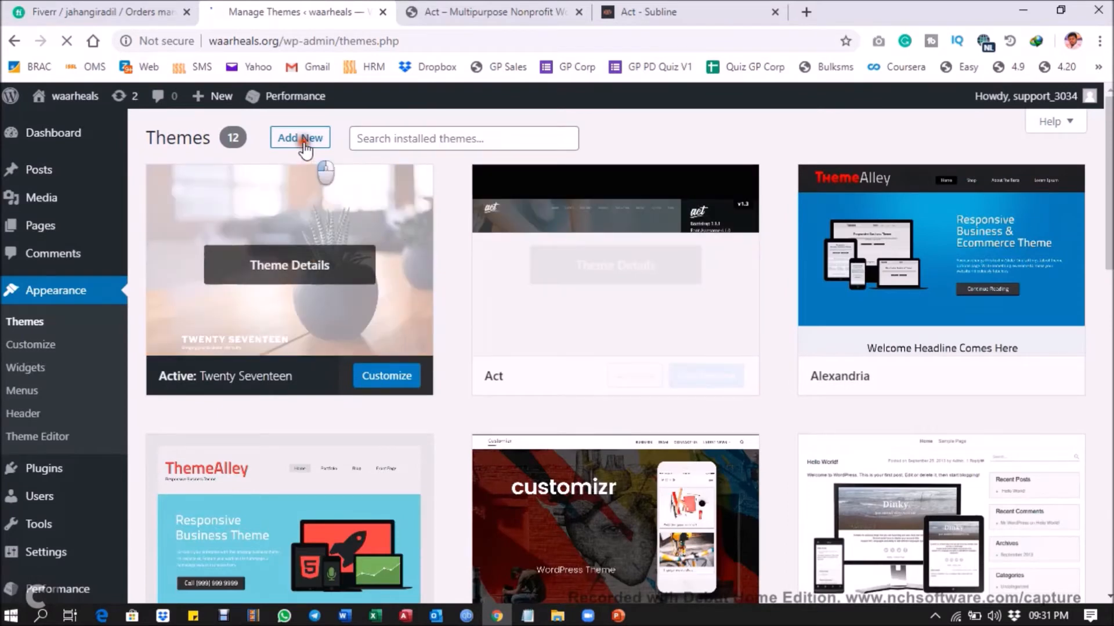
Upload the child theme package act-child.zip from the act folder and install it.
left_click(305, 144)
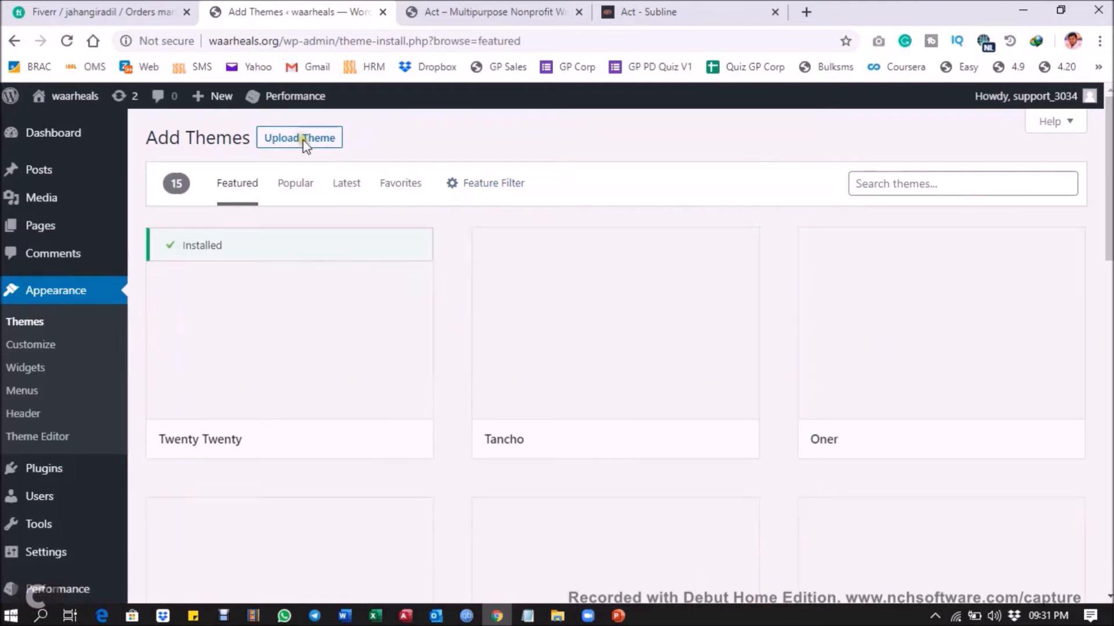
left_click(303, 141)
left_click(519, 286)
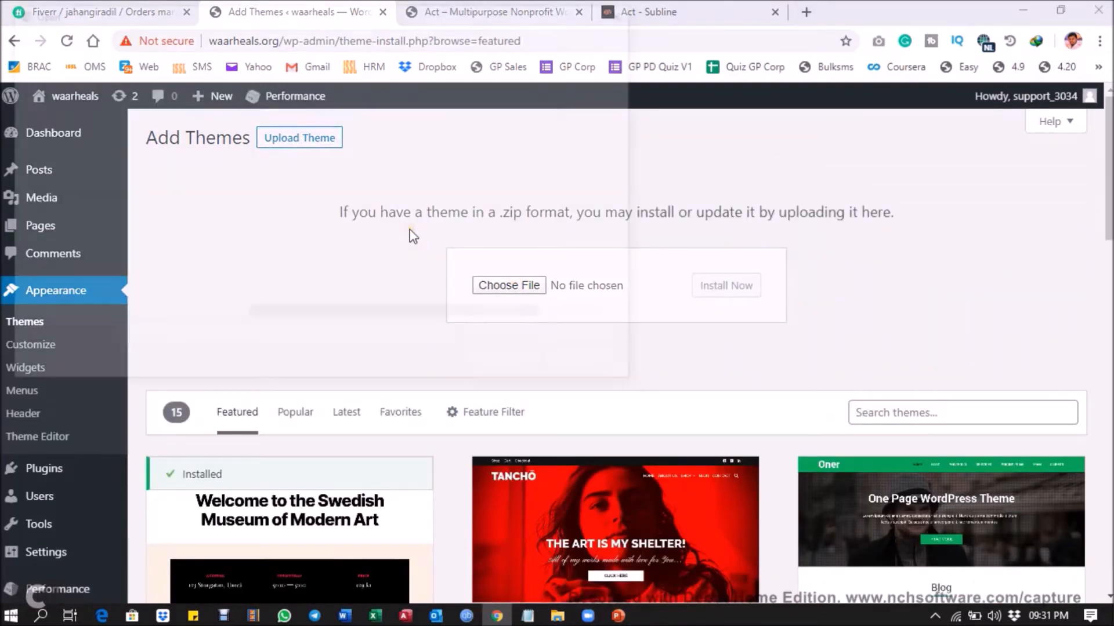
double_click(307, 239)
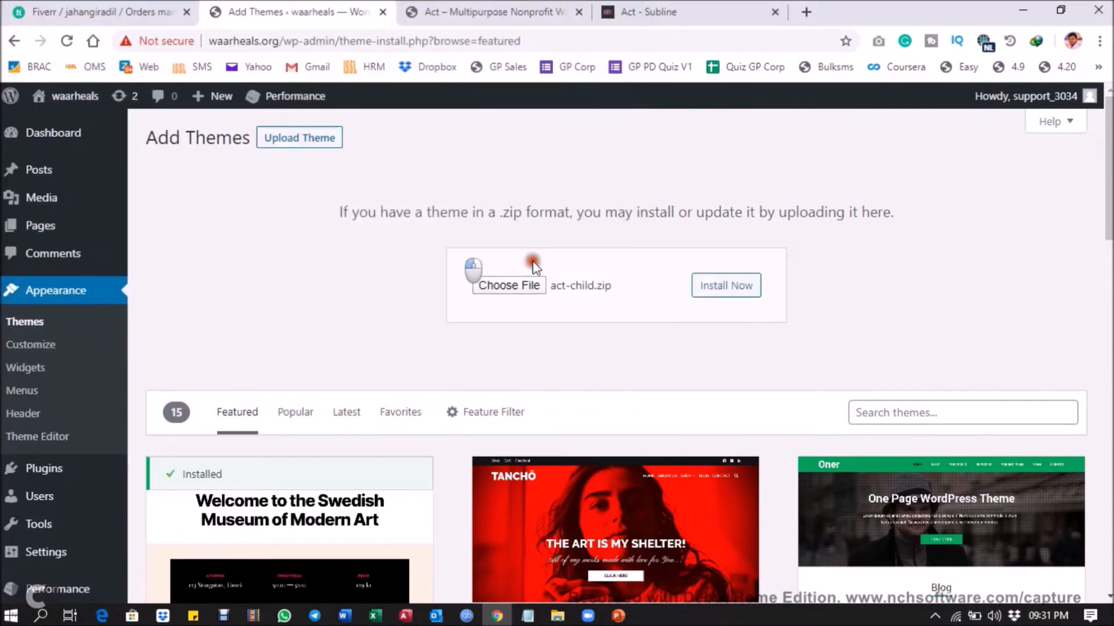
left_click(727, 285)
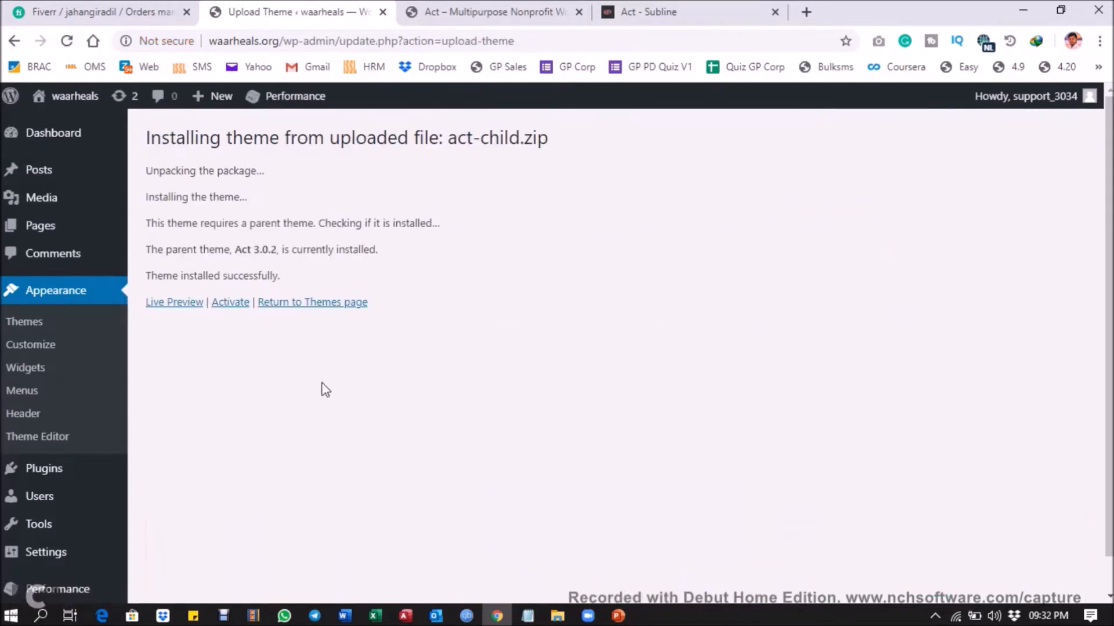
Check the child theme's installation messages and activate the Act Child theme.
left_click_drag(173, 252, 284, 250)
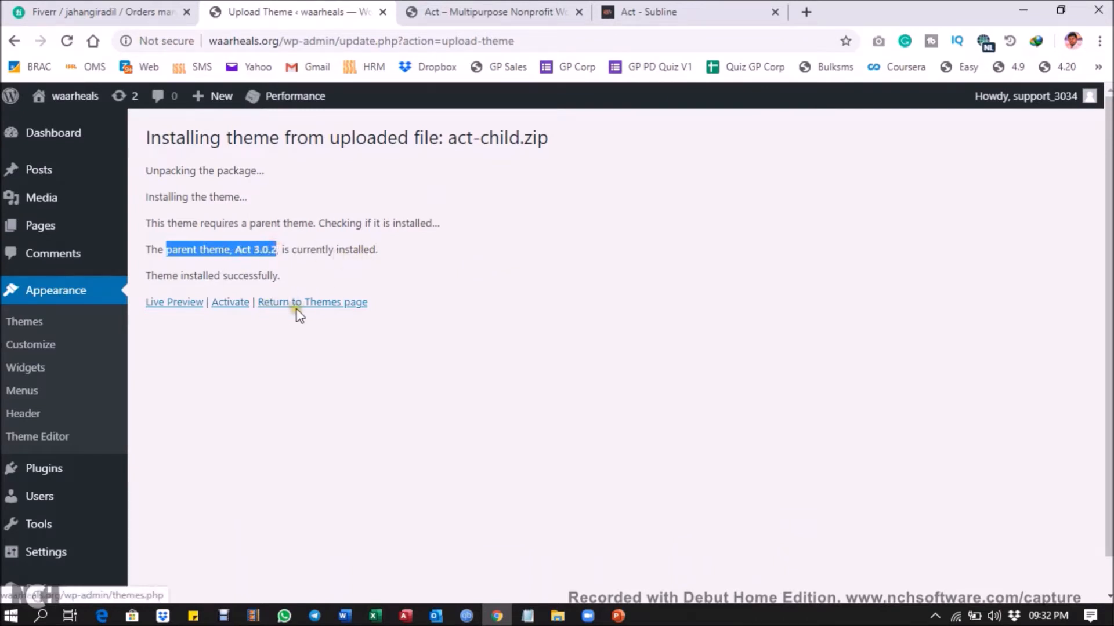
left_click_drag(356, 137, 525, 135)
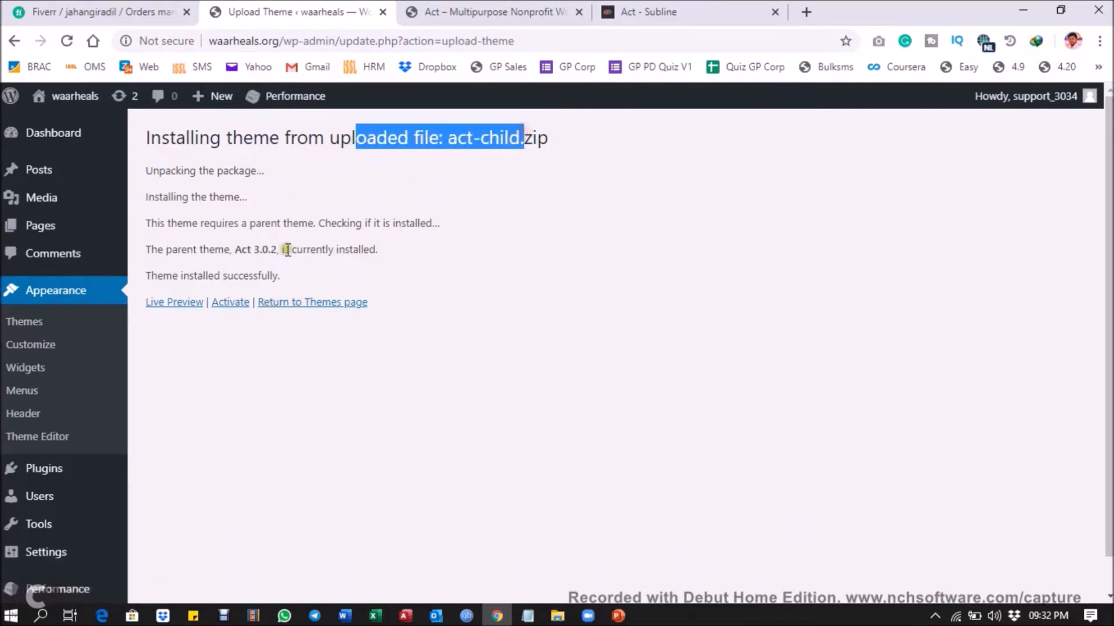
left_click(232, 302)
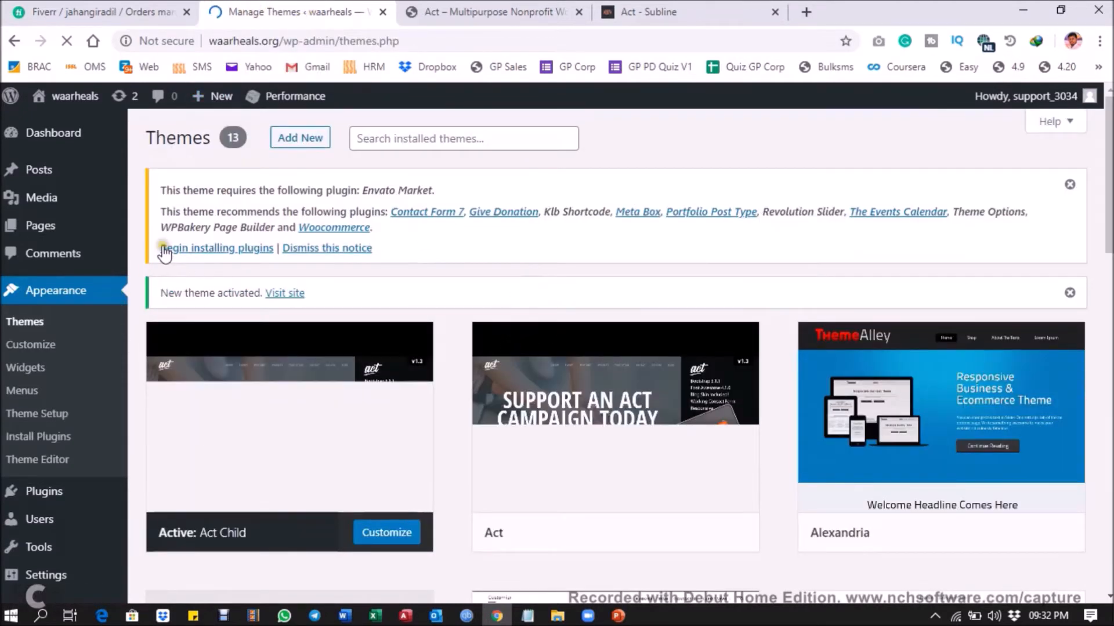
Consult the Act documentation sections on activating the theme and installing the required plugins.
left_click(640, 10)
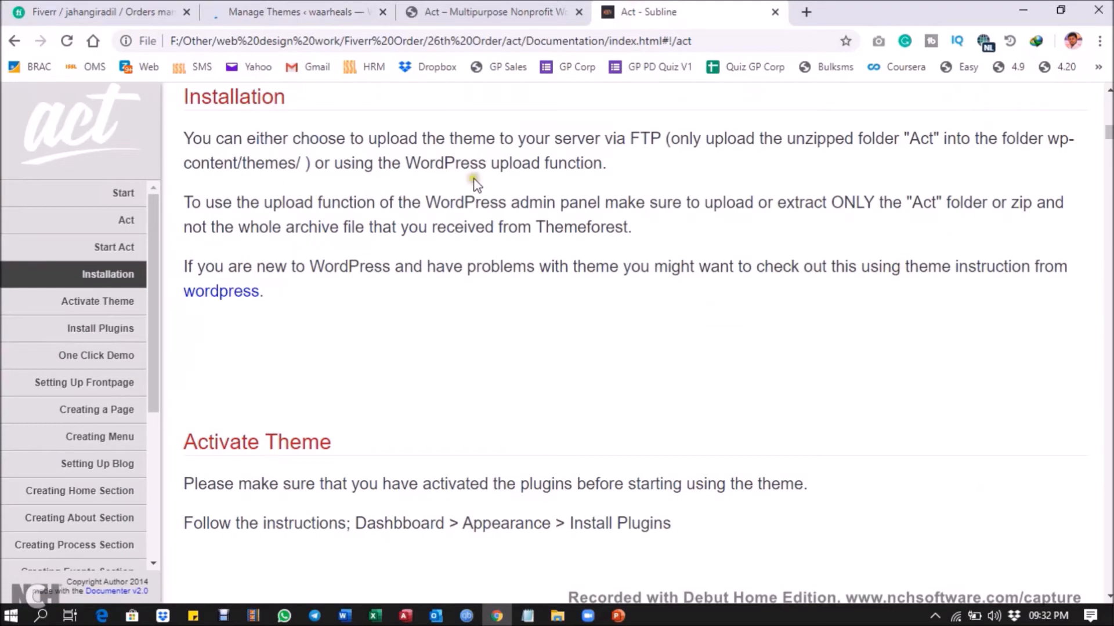
scroll(351, 373, "down", 5)
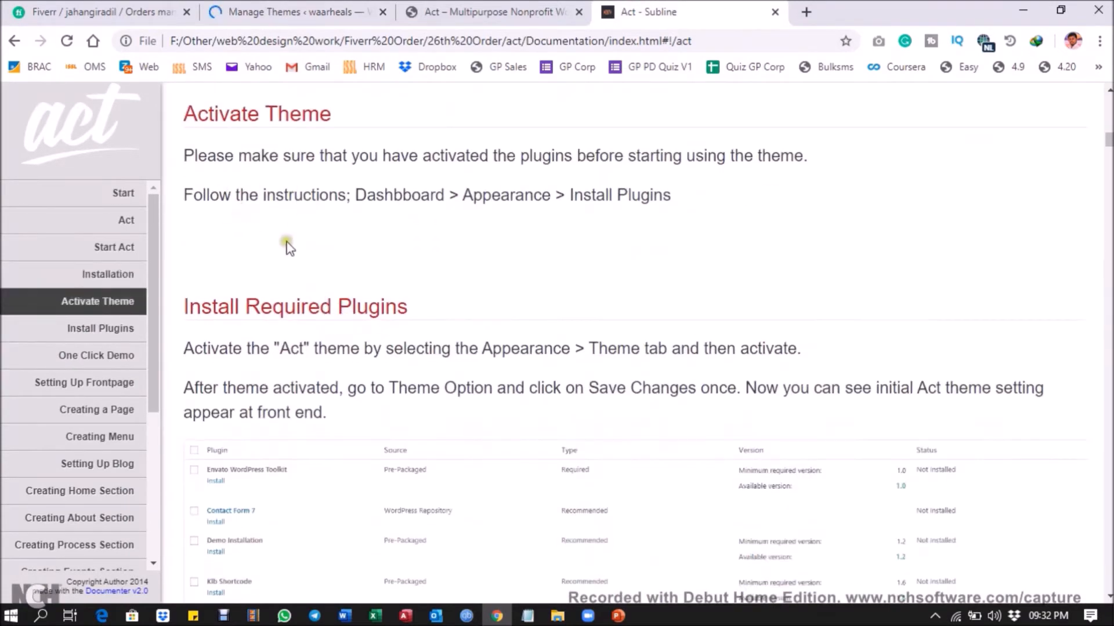
left_click_drag(214, 312, 396, 330)
left_click(585, 228)
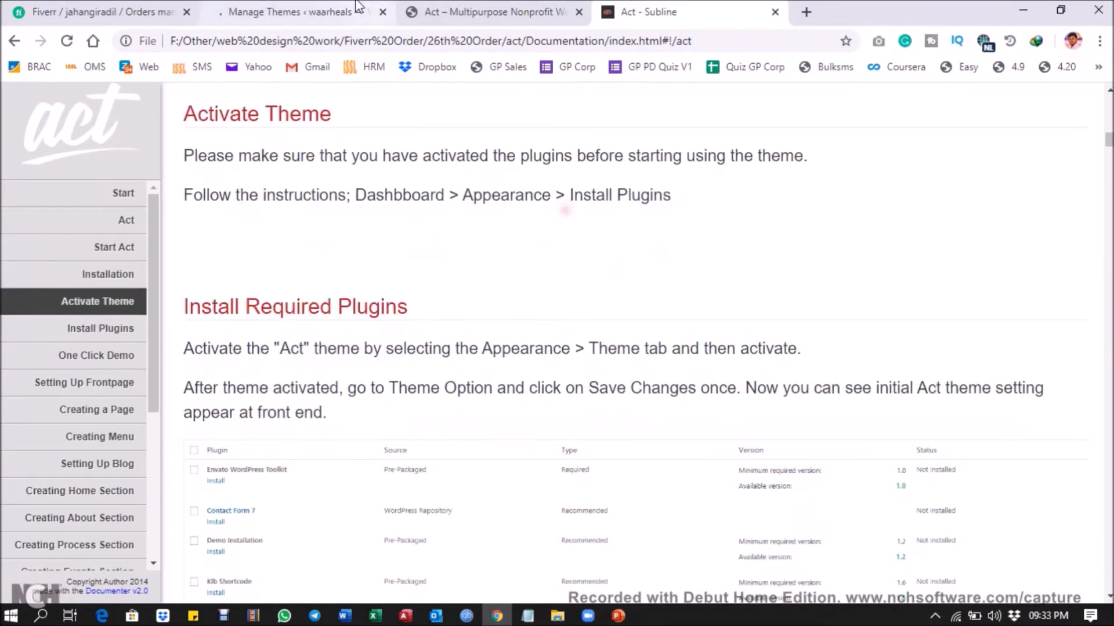
Return to the WordPress themes page and bulk install all the theme's required and recommended plugins.
left_click(352, 13)
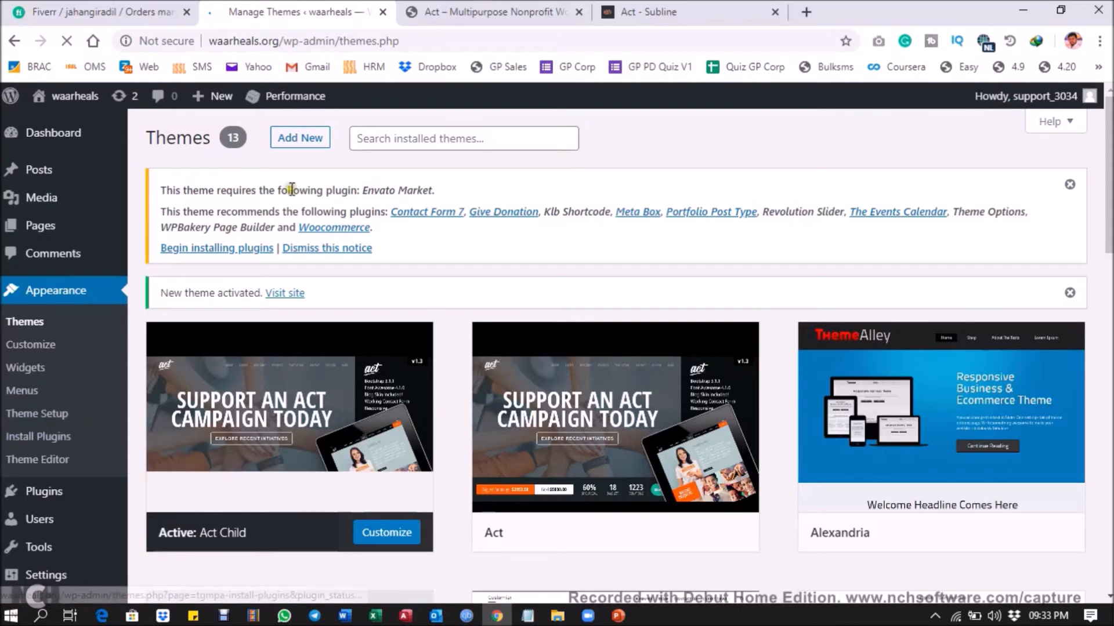
left_click(200, 249)
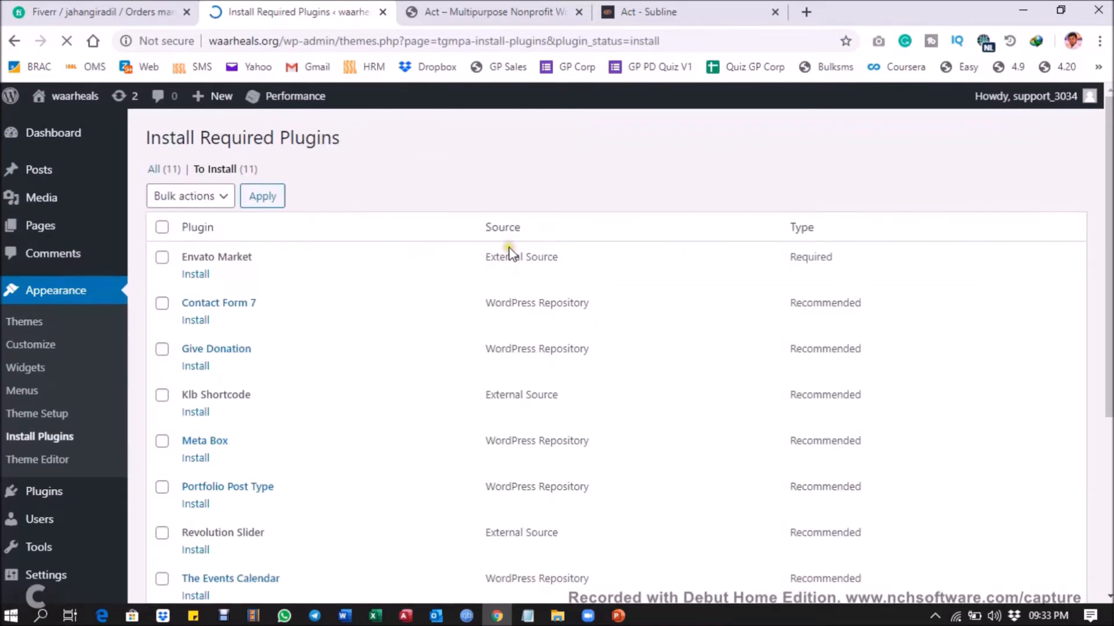
left_click(162, 227)
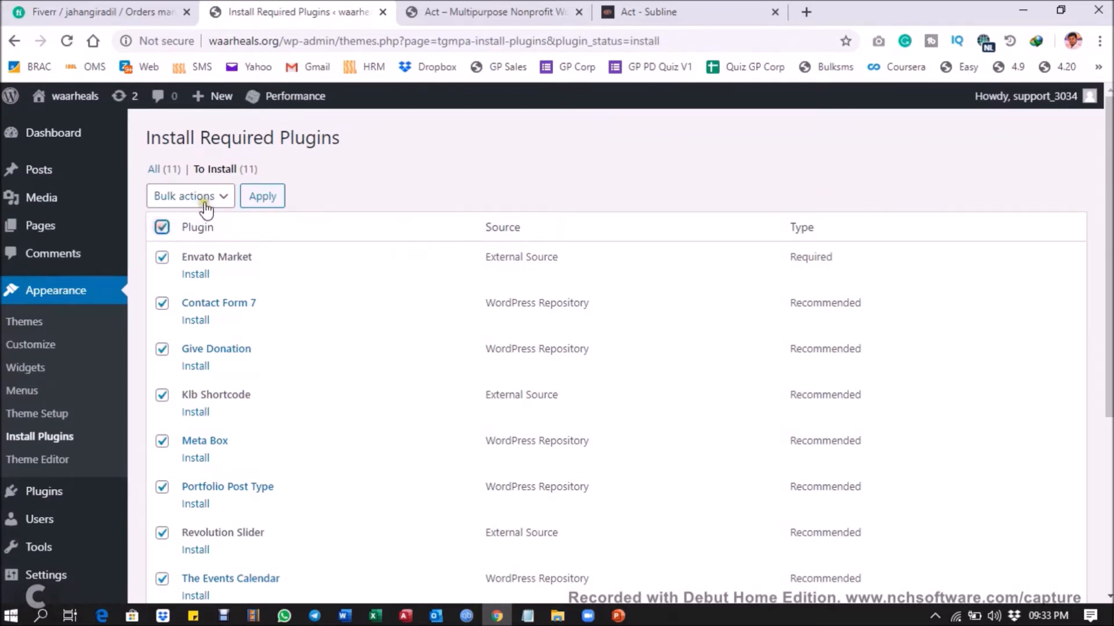
left_click(208, 200)
left_click(171, 249)
left_click(261, 196)
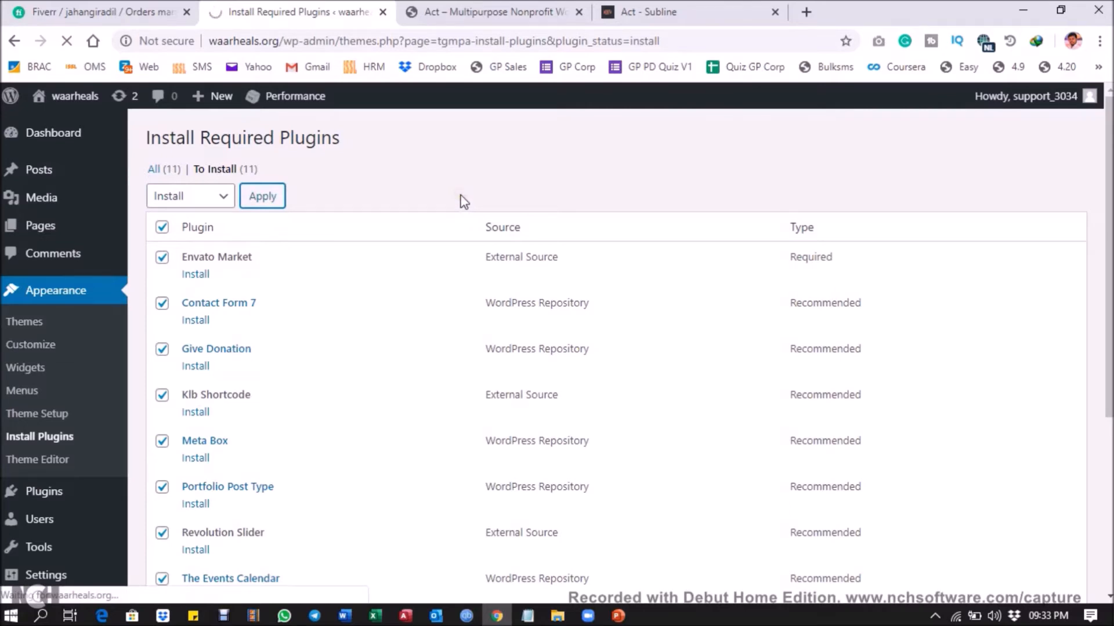
scroll(464, 202, "down", 5)
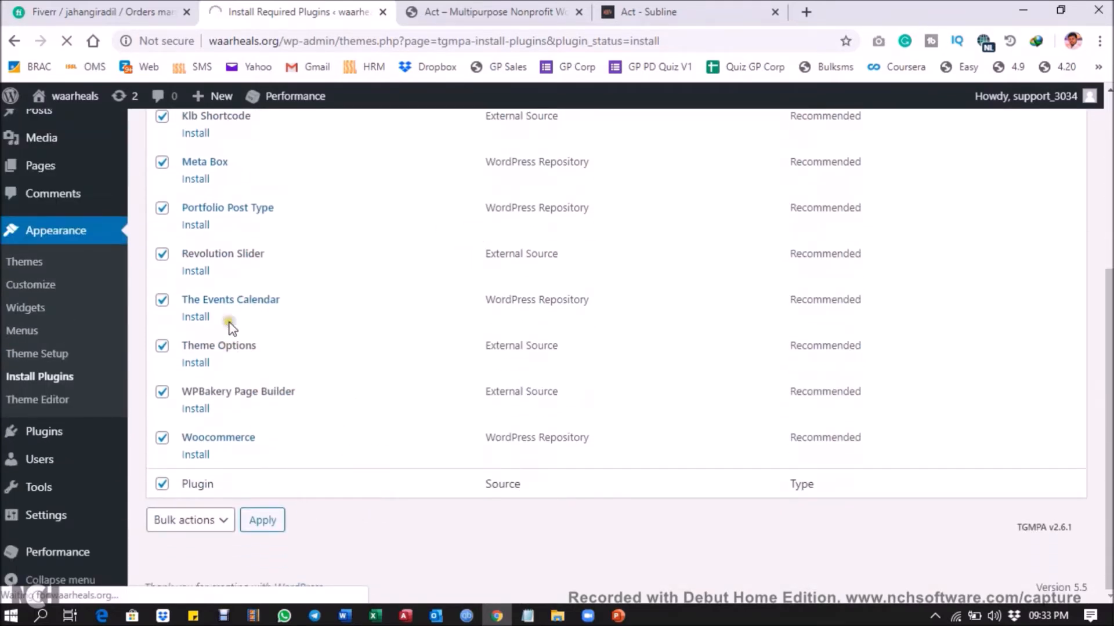
scroll(806, 449, "up", 4)
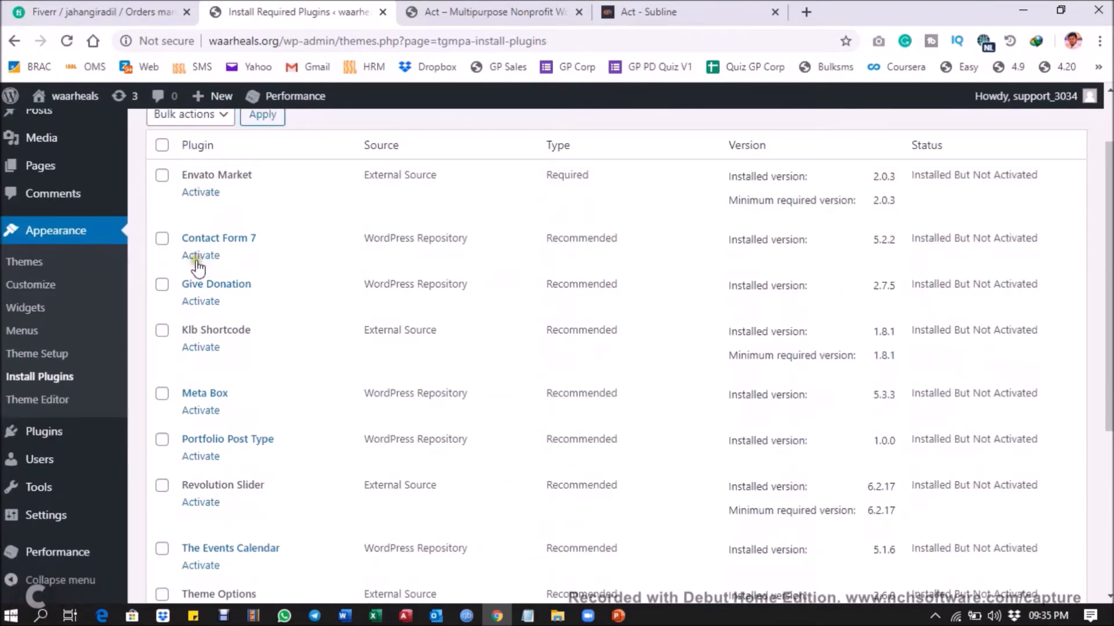
Review the activation status of the installed plugins and activate Woocommerce.
left_click_drag(914, 177, 1025, 176)
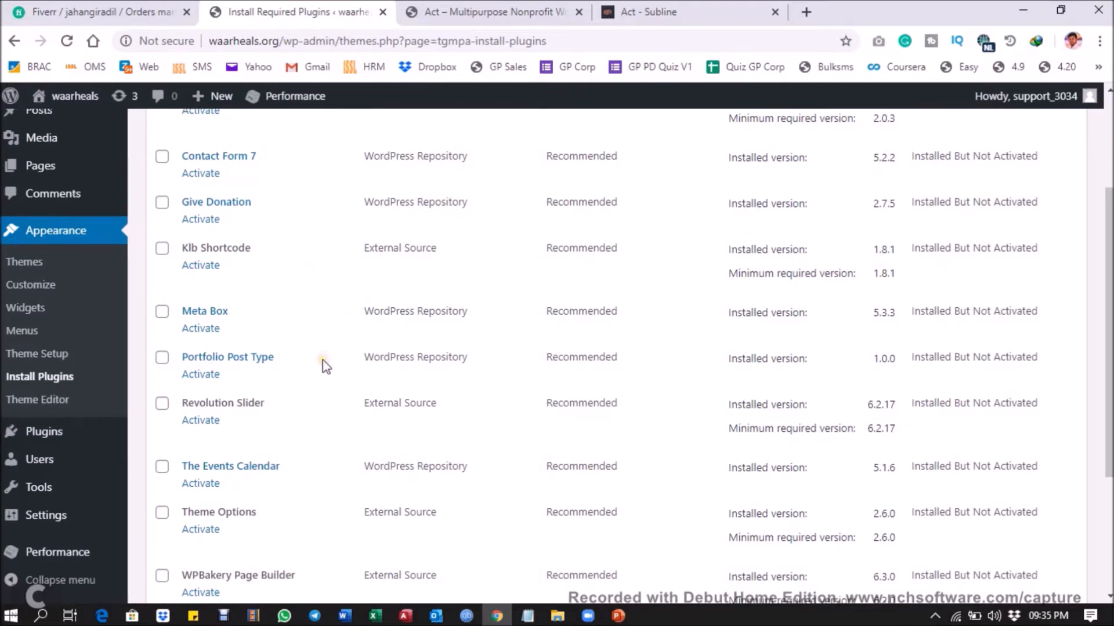
scroll(317, 378, "down", 3)
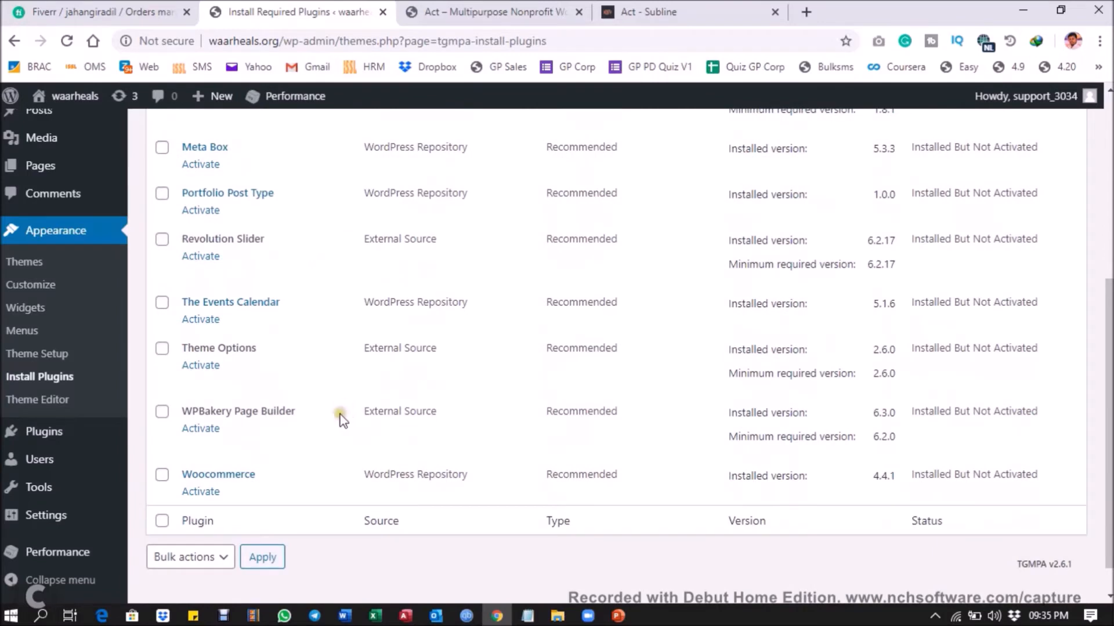
left_click(210, 495)
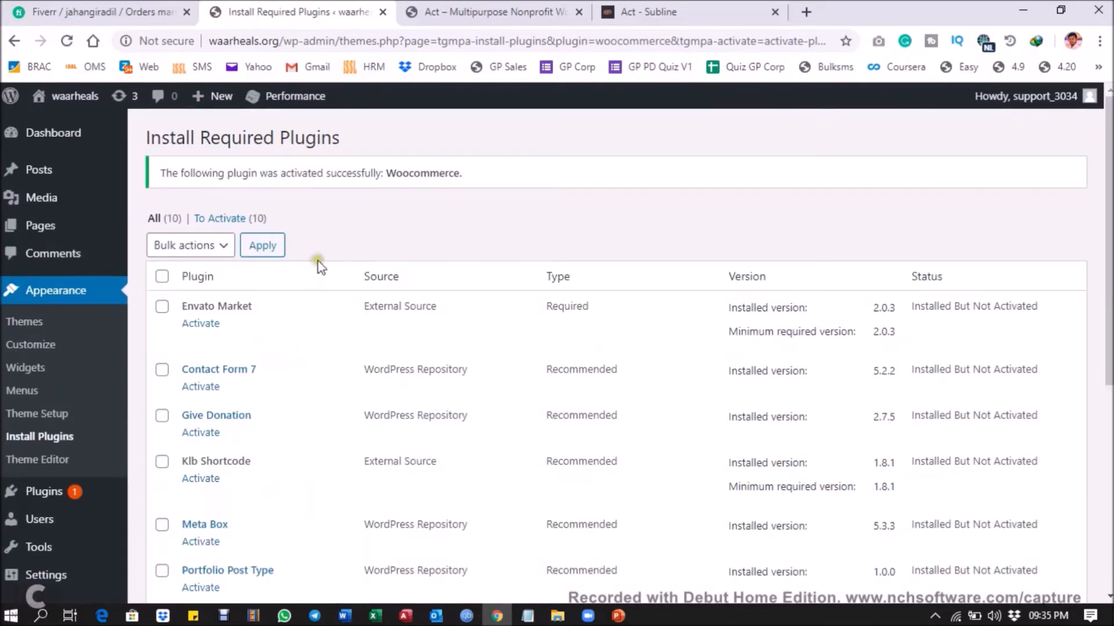
Try to activate WPBakery Page Builder and decline the WooCommerce setup wizard.
scroll(316, 264, "down", 6)
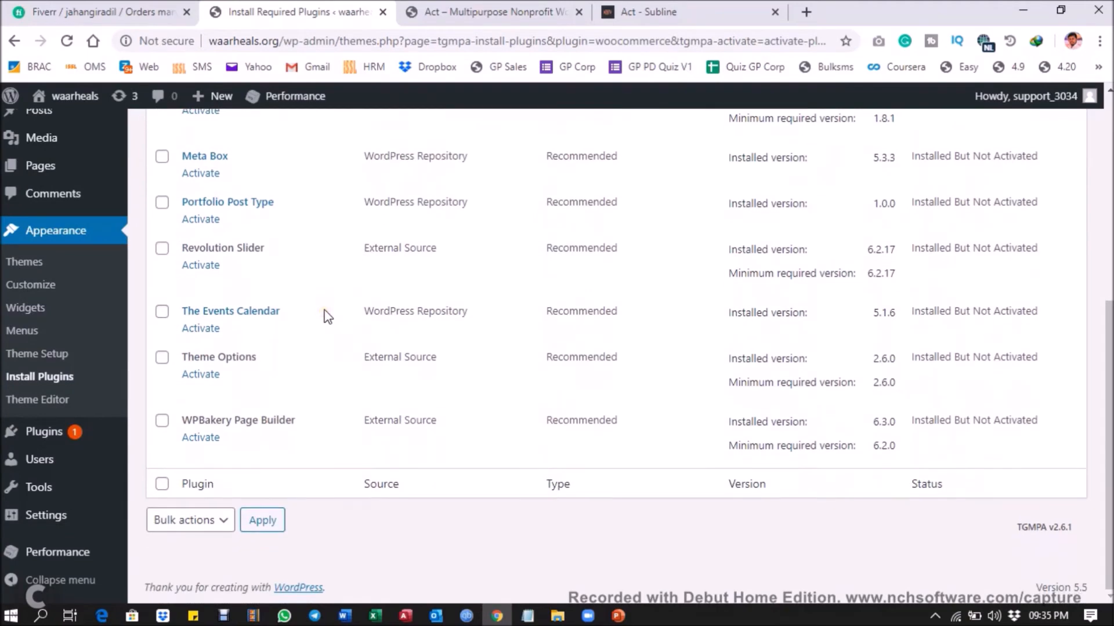
left_click(201, 440)
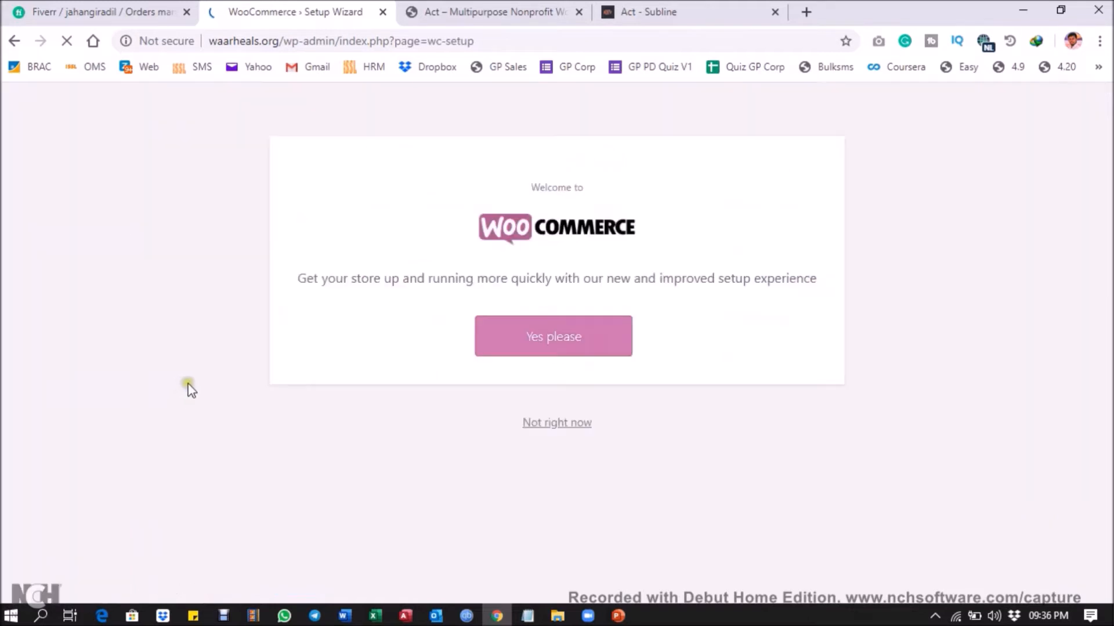
left_click(556, 423)
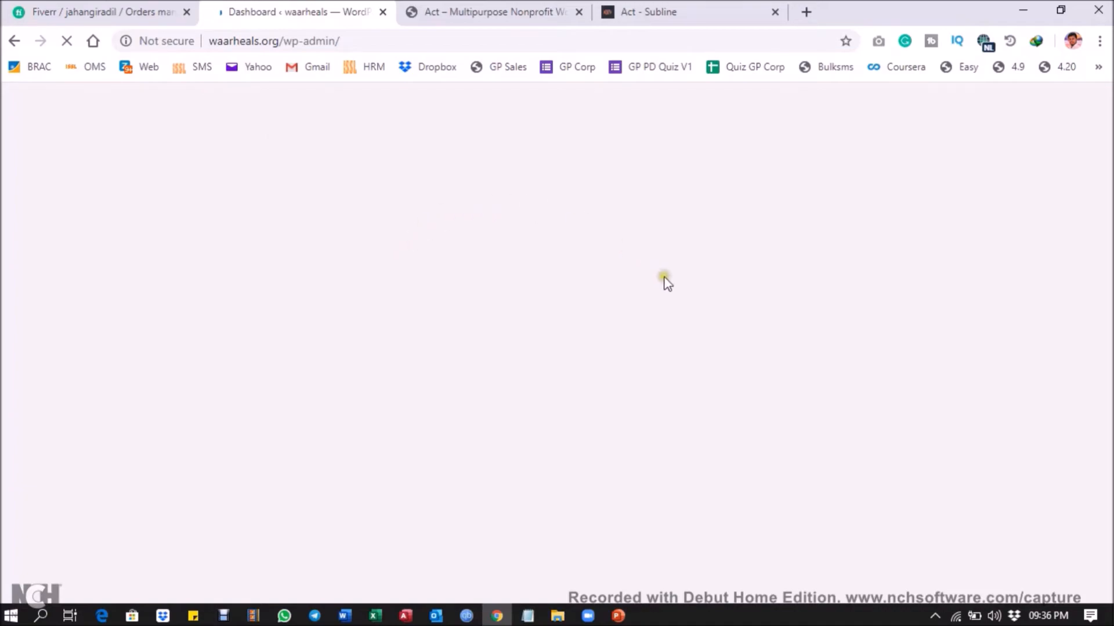
Look over the dashboard notices and reopen the theme's required plugins page.
scroll(416, 255, "down", 5)
scroll(412, 265, "down", 4)
scroll(212, 244, "up", 9)
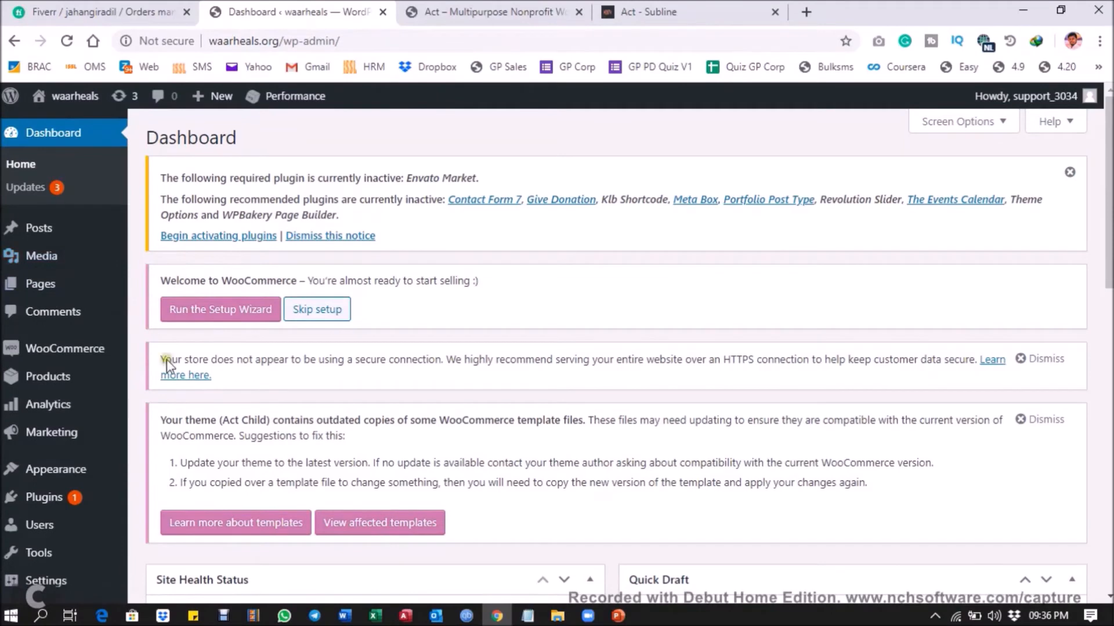
mouse_move(102, 471)
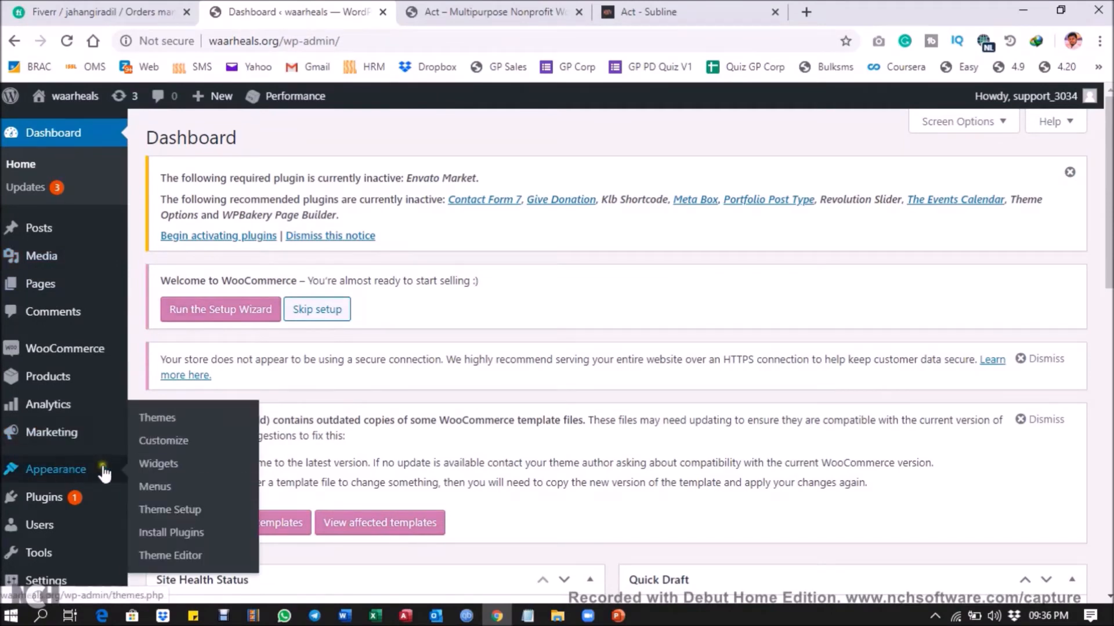
left_click(182, 529)
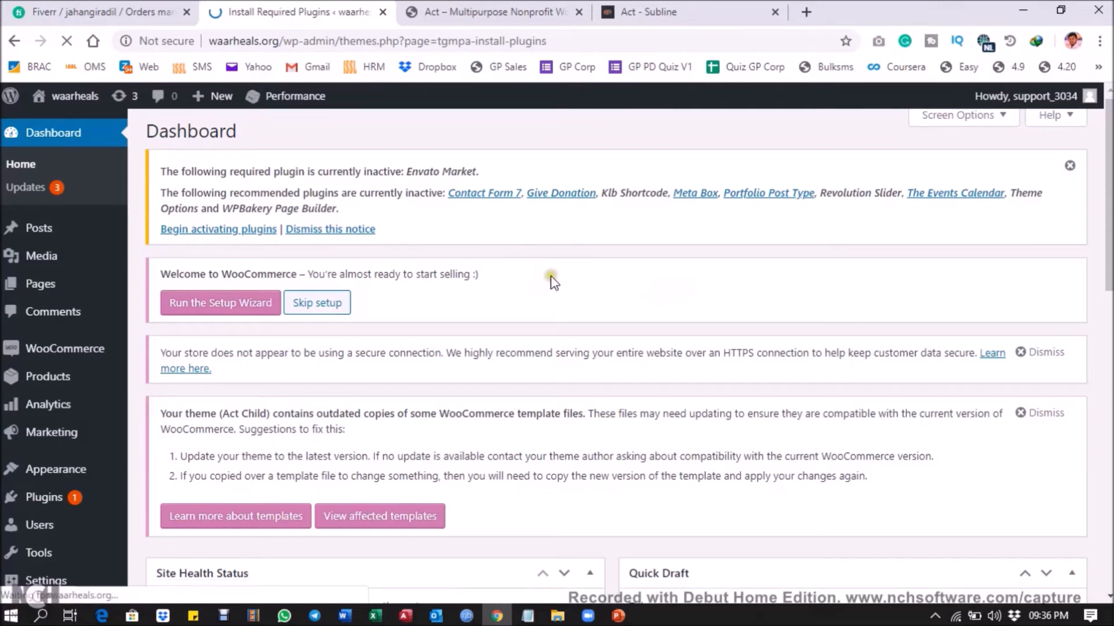
Activate the WPBakery Page Builder and Theme Options plugins from the theme's required plugins list.
scroll(546, 273, "down", 3)
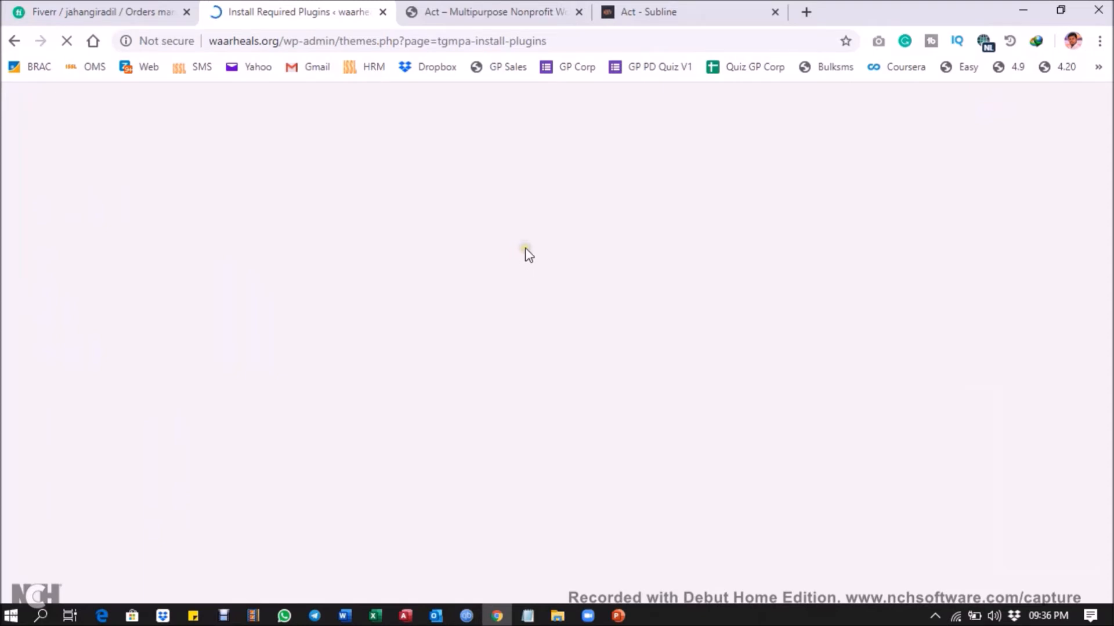
left_click(209, 437)
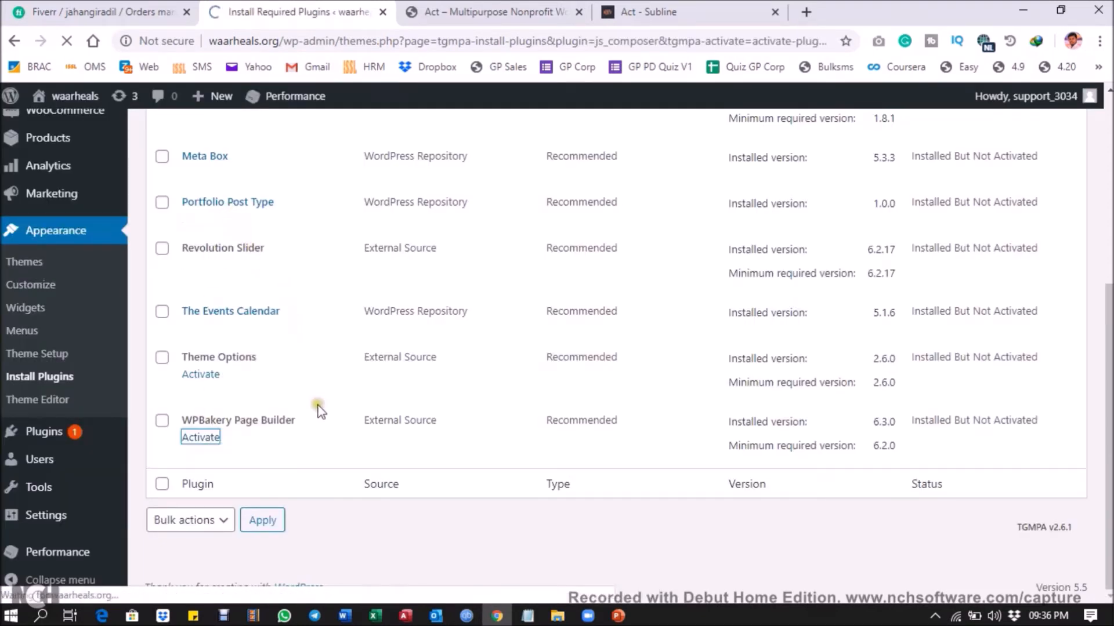
scroll(437, 298, "down", 5)
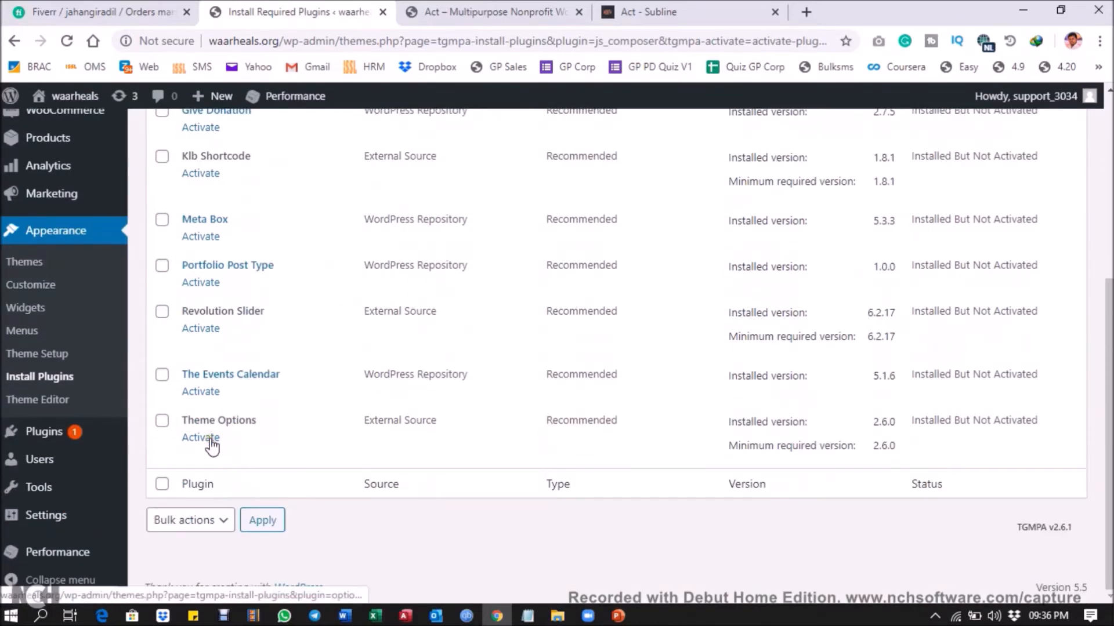
left_click(212, 440)
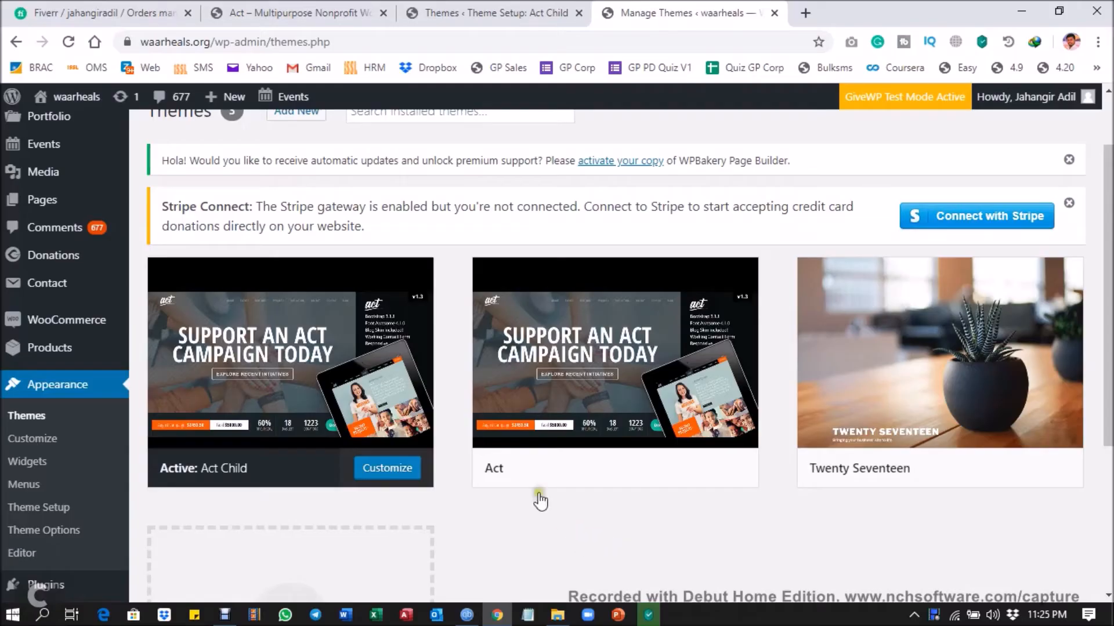
Start the Act Child theme setup wizard and proceed through its child theme and plugins stages to the content import.
mouse_move(85, 213)
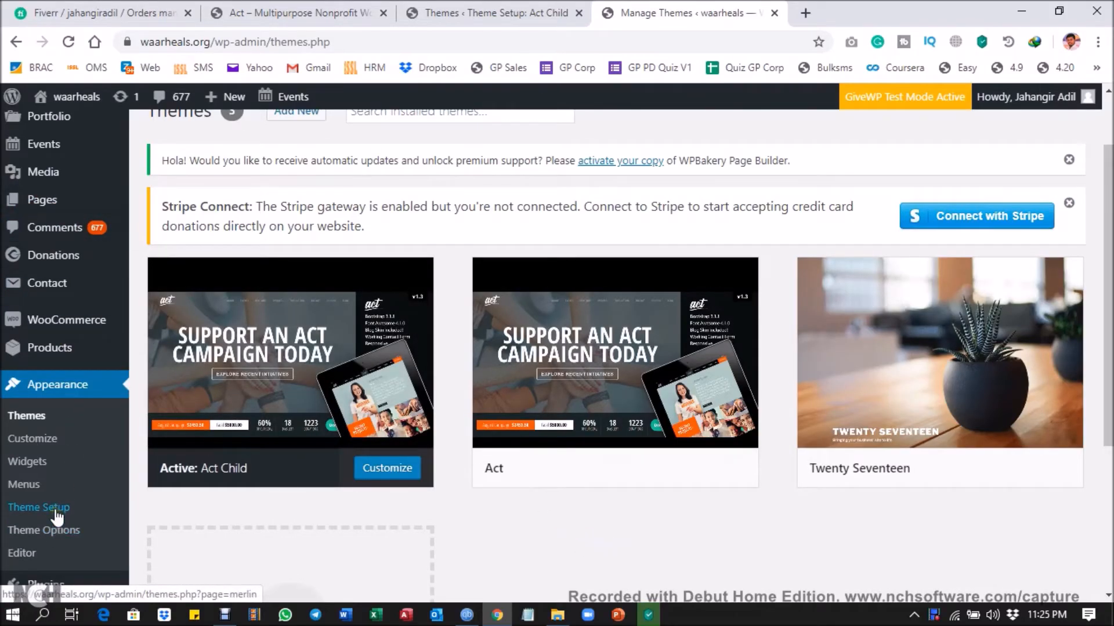
scroll(95, 406, "down", 3)
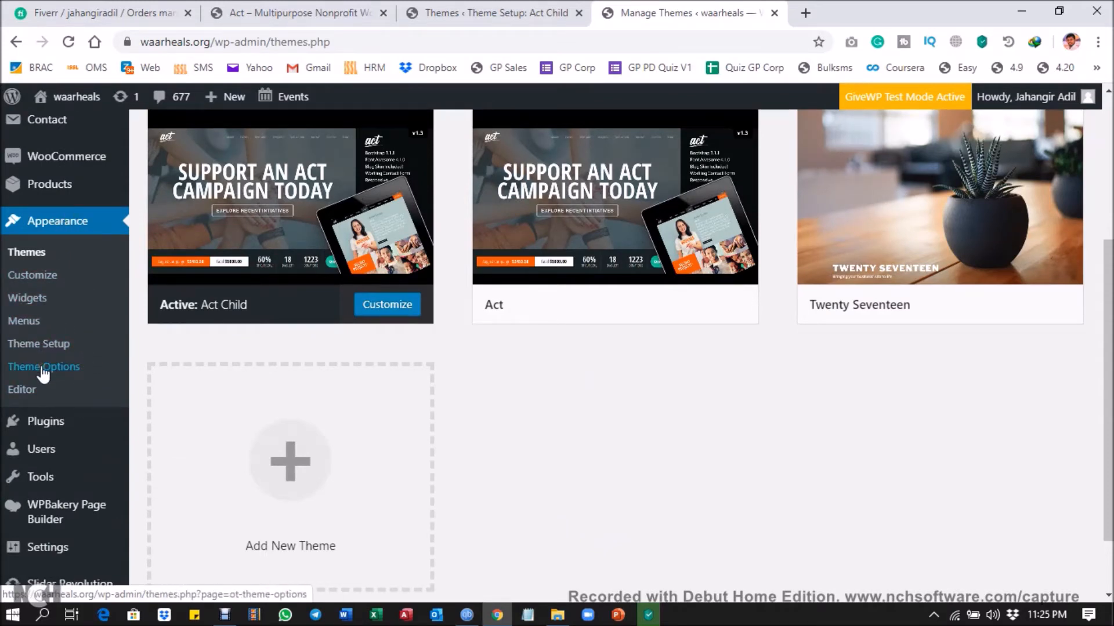
left_click(46, 345)
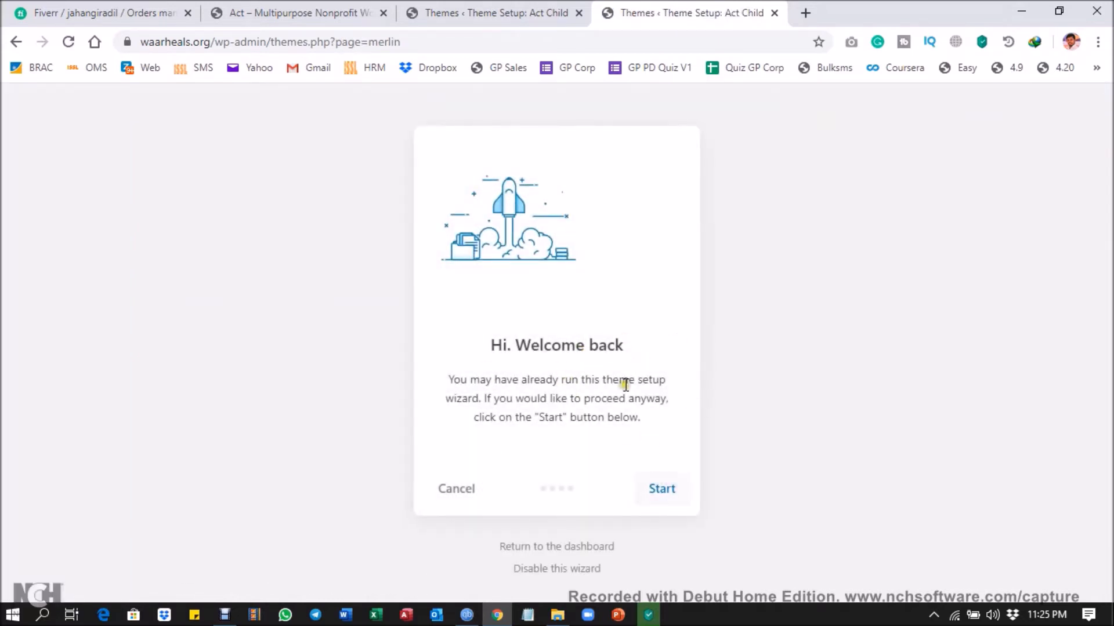
left_click(668, 494)
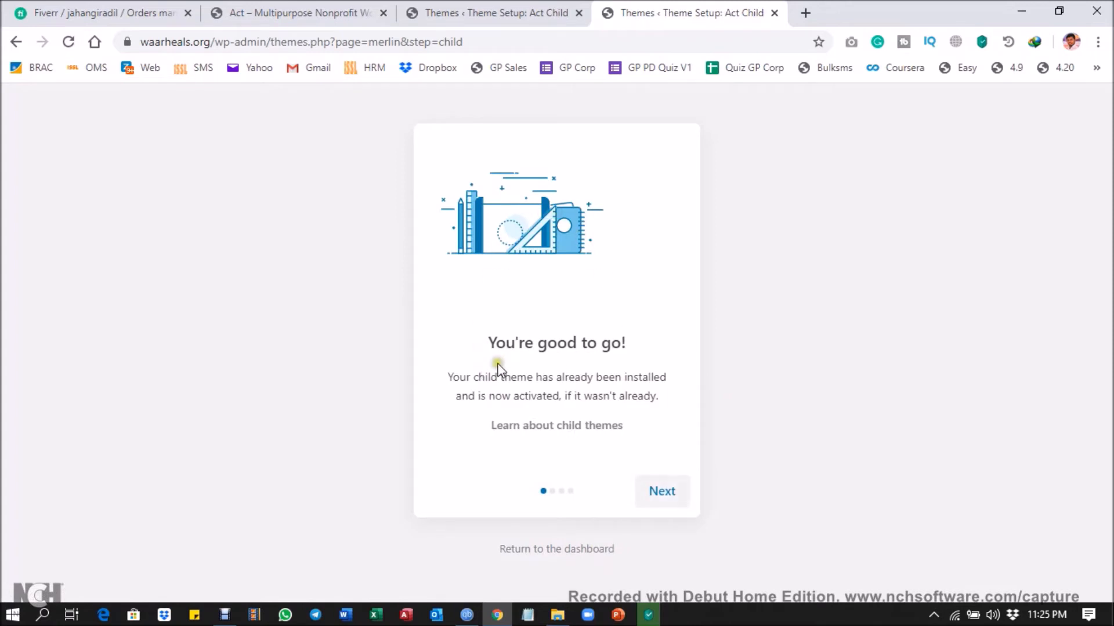
left_click_drag(477, 380, 641, 377)
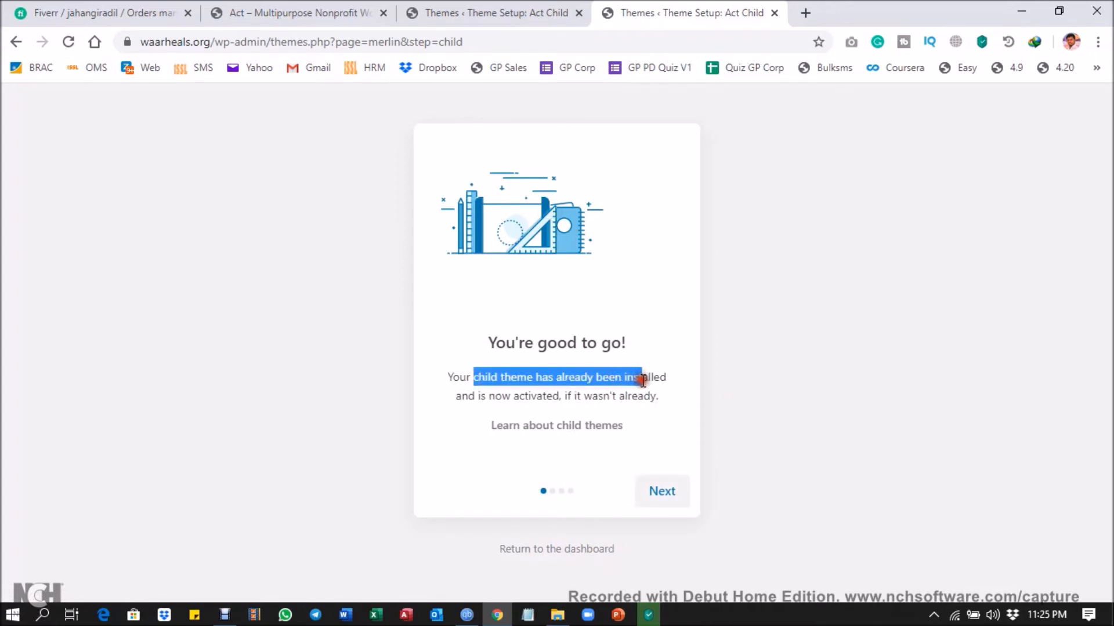
left_click(666, 499)
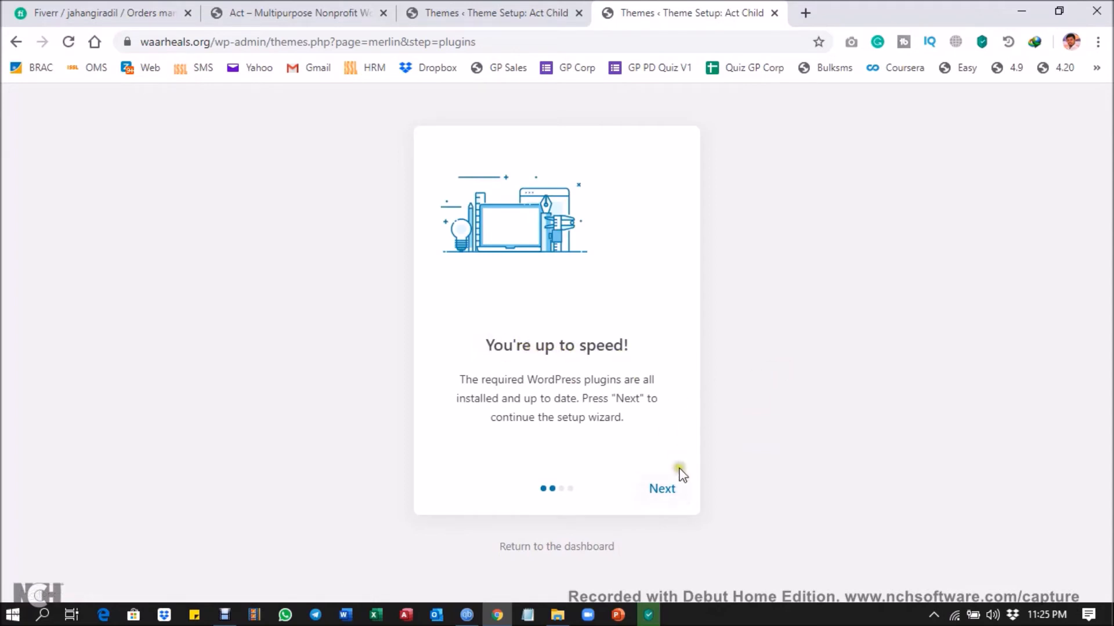
left_click(670, 489)
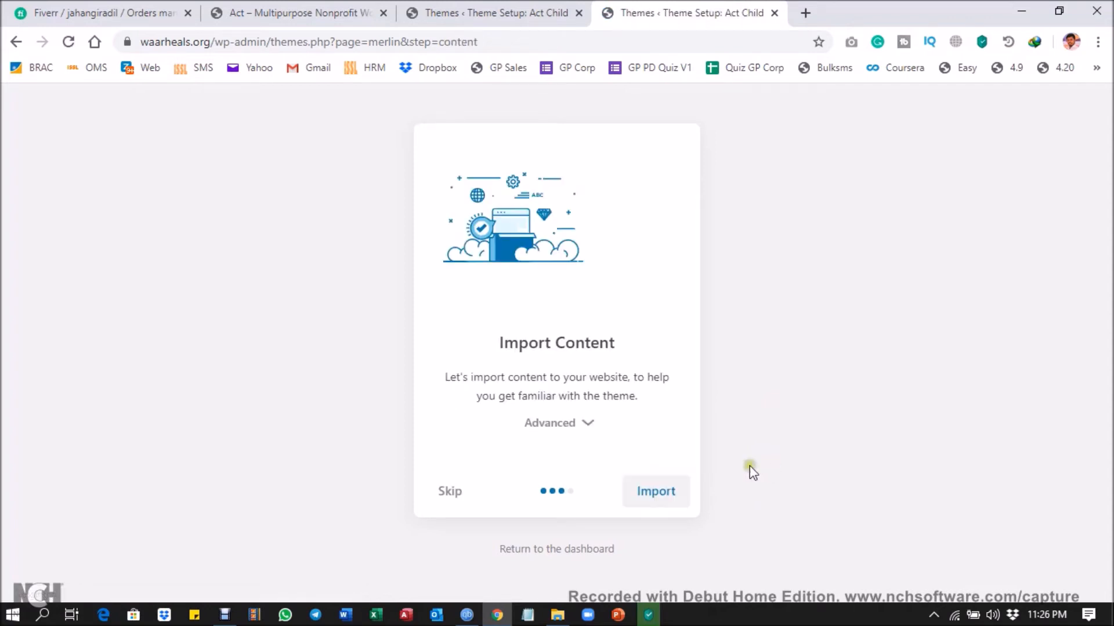
Expand the advanced content import options and skip the import to reach the wizard's final page.
left_click(565, 424)
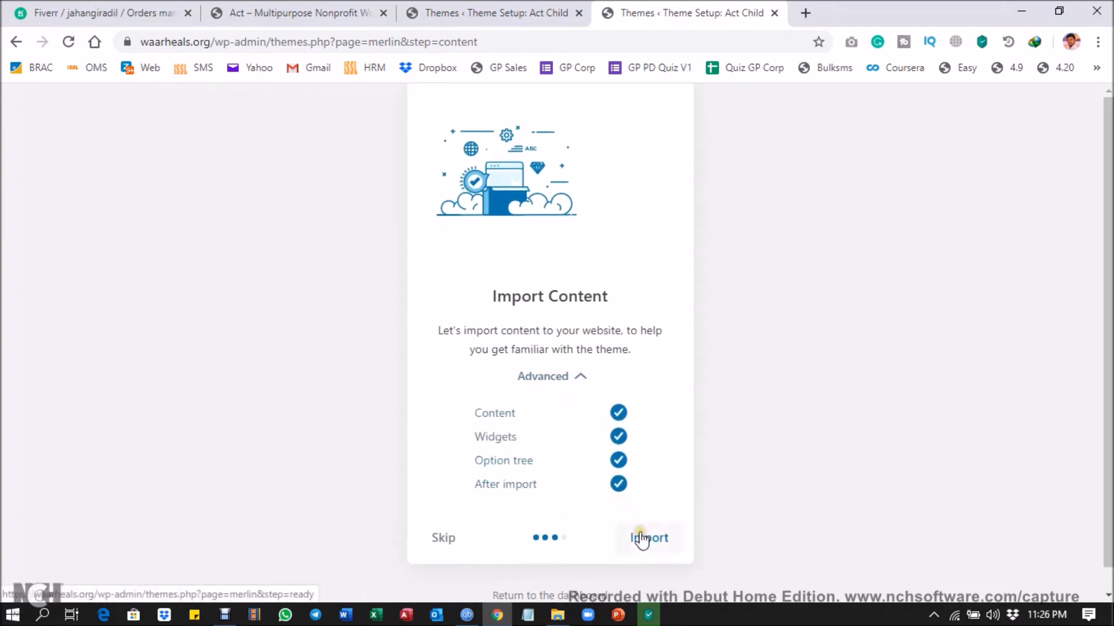
left_click(443, 539)
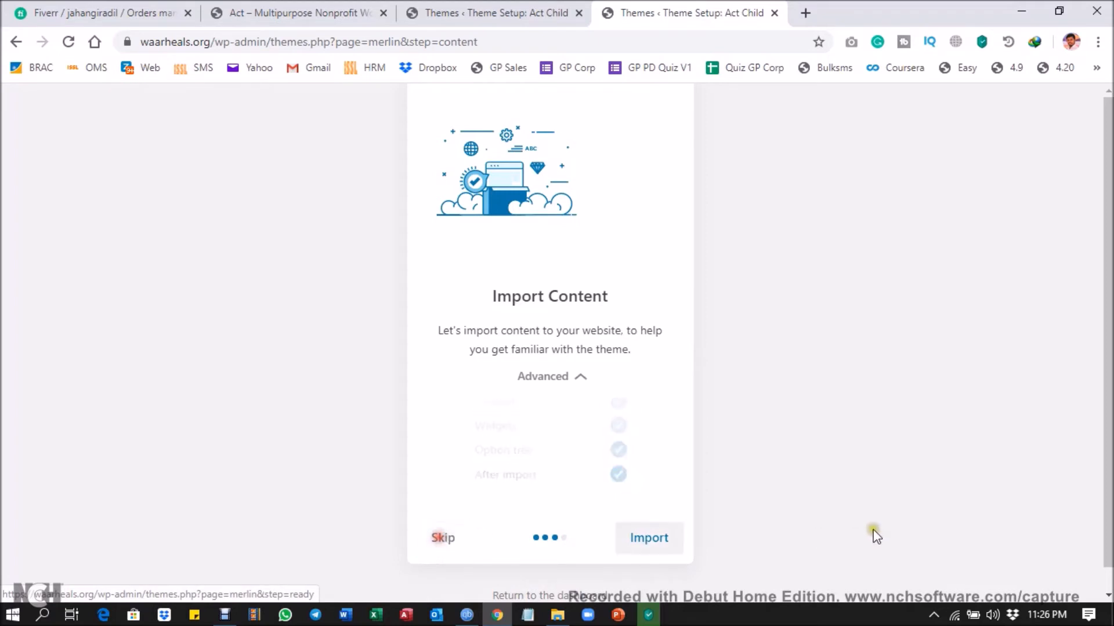
left_click(541, 8)
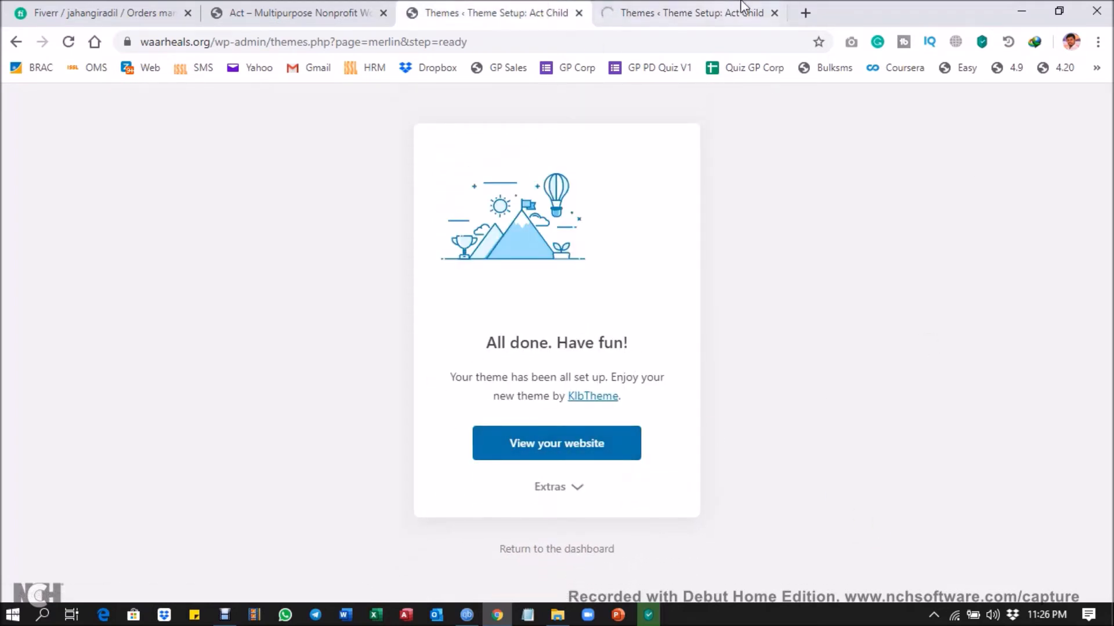
left_click(713, 10)
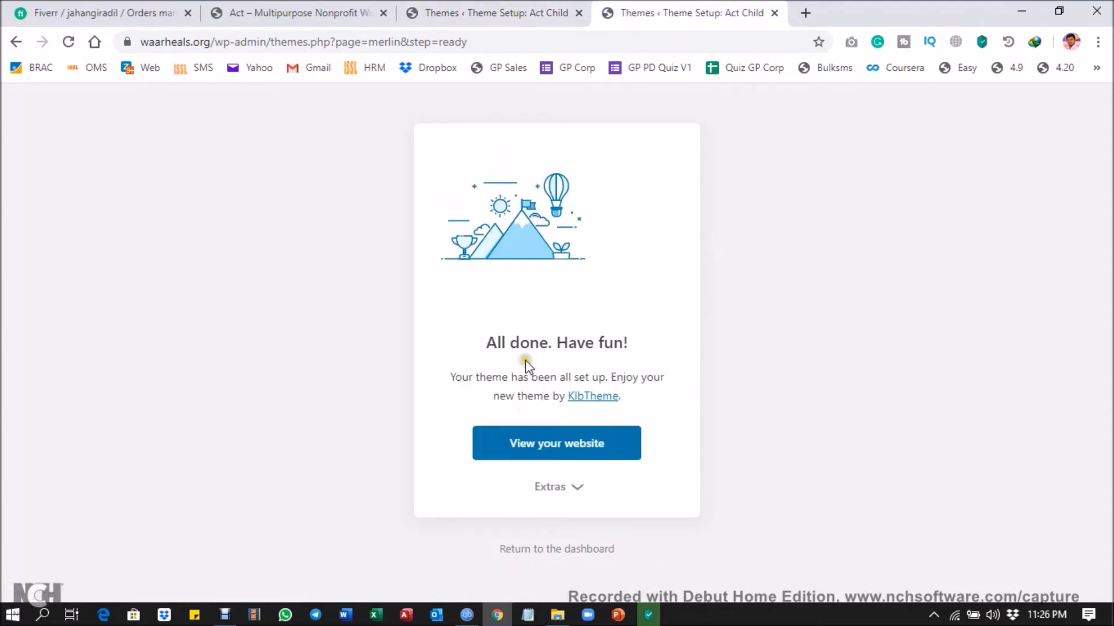
Expand the extras on the wizard's completion page, close the duplicate setup tab and open the finished website.
left_click(509, 9)
left_click(574, 488)
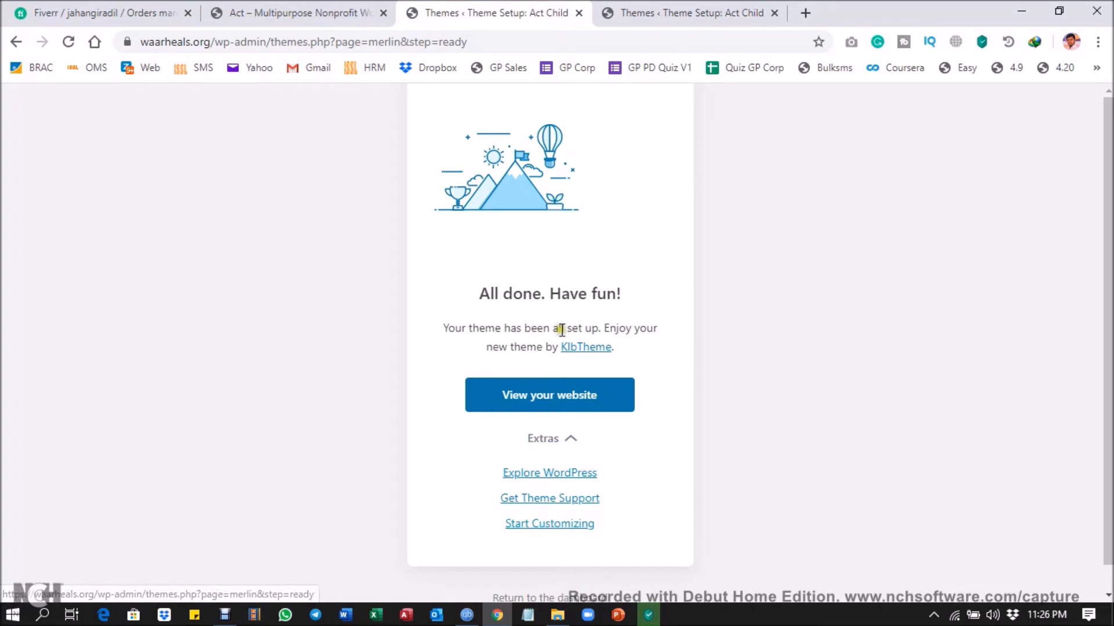
left_click_drag(448, 333, 609, 329)
left_click(553, 398)
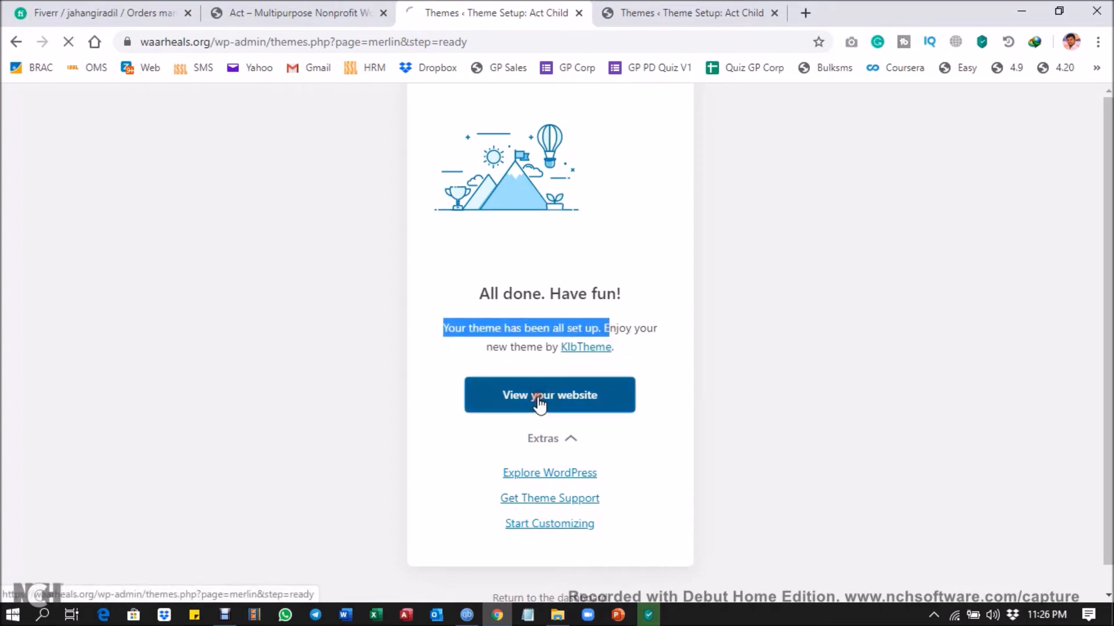
left_click(774, 13)
left_click(855, 240)
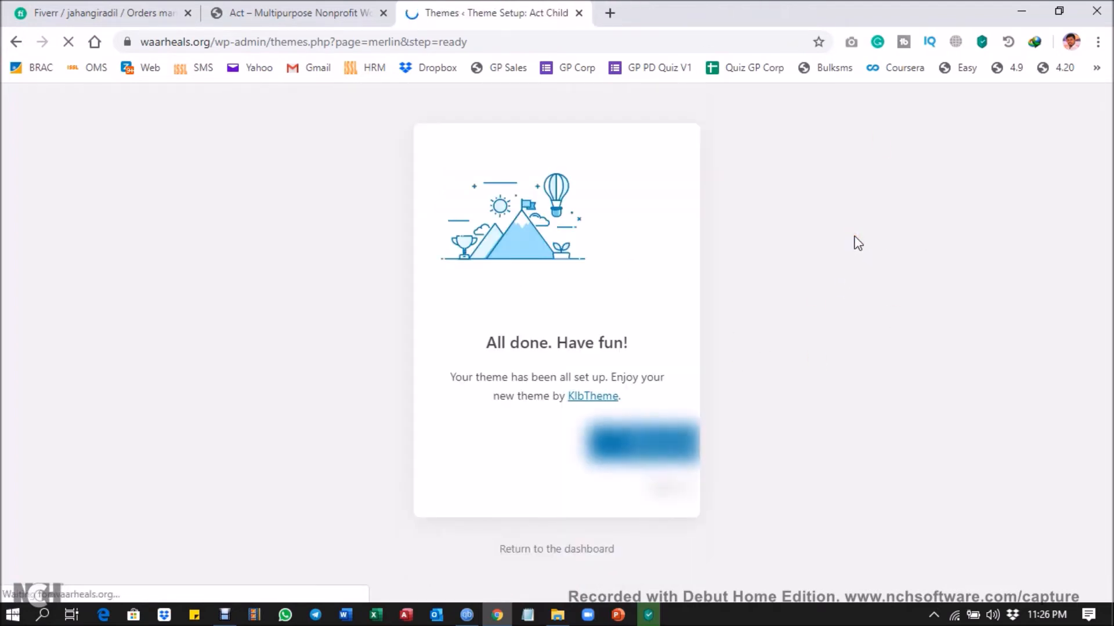
left_click(808, 271)
left_click(575, 444)
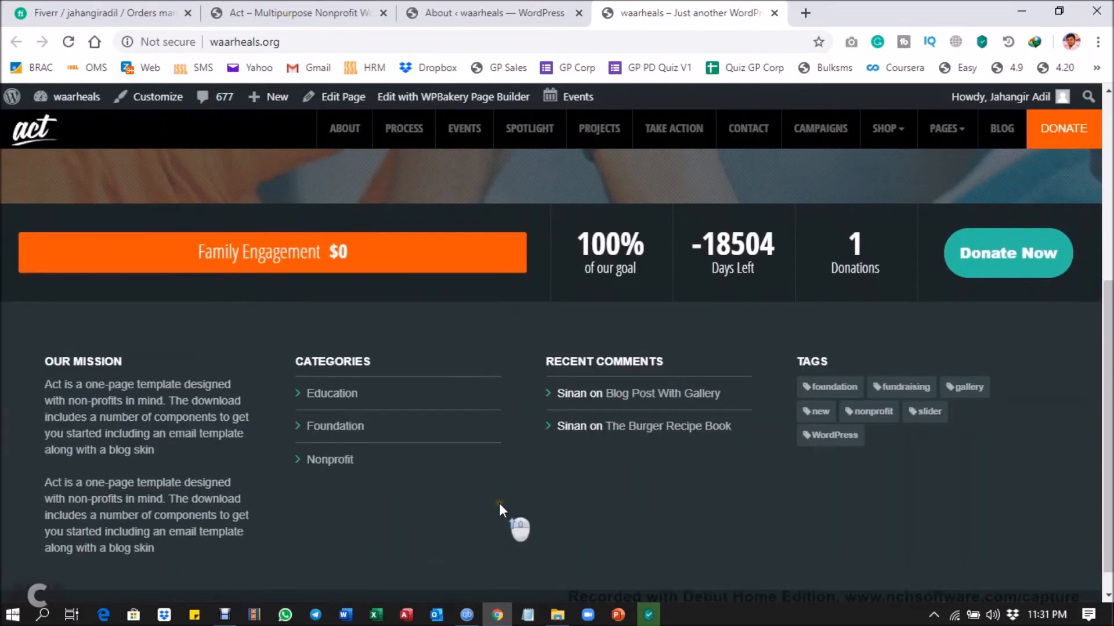
Look over the waarheals.org homepage and open it in the Customizer.
scroll(499, 503, "up", 10)
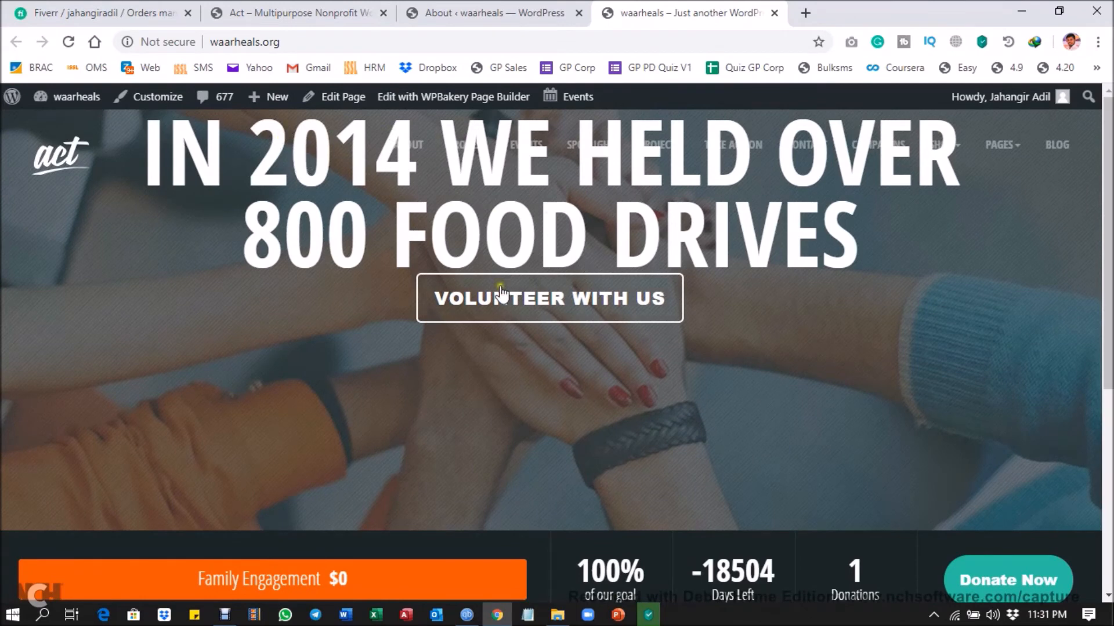
mouse_move(84, 98)
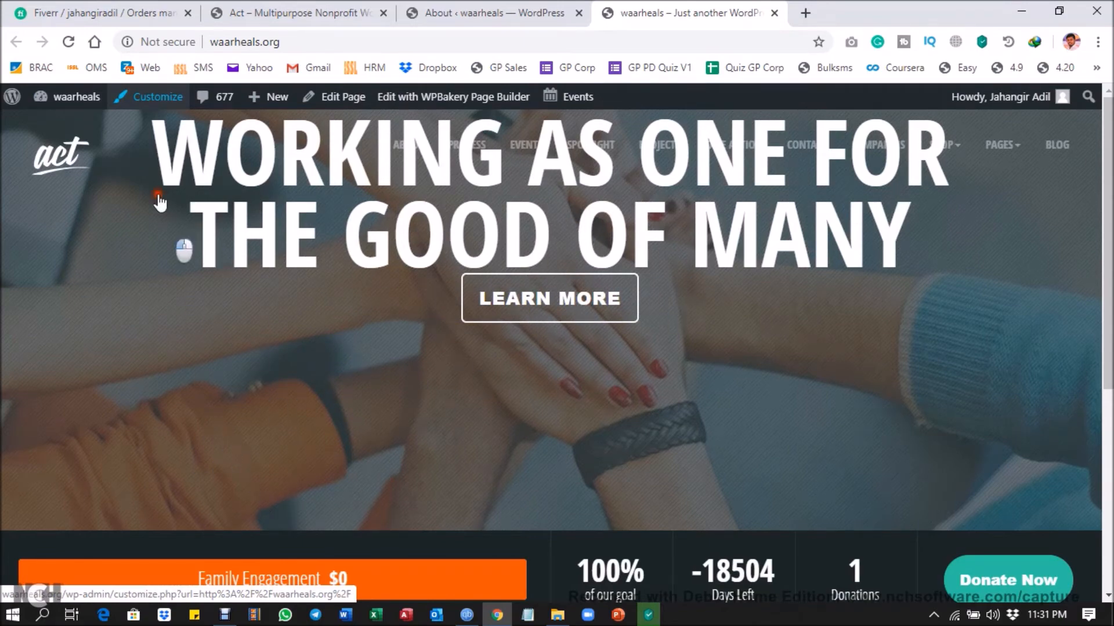
left_click(140, 96)
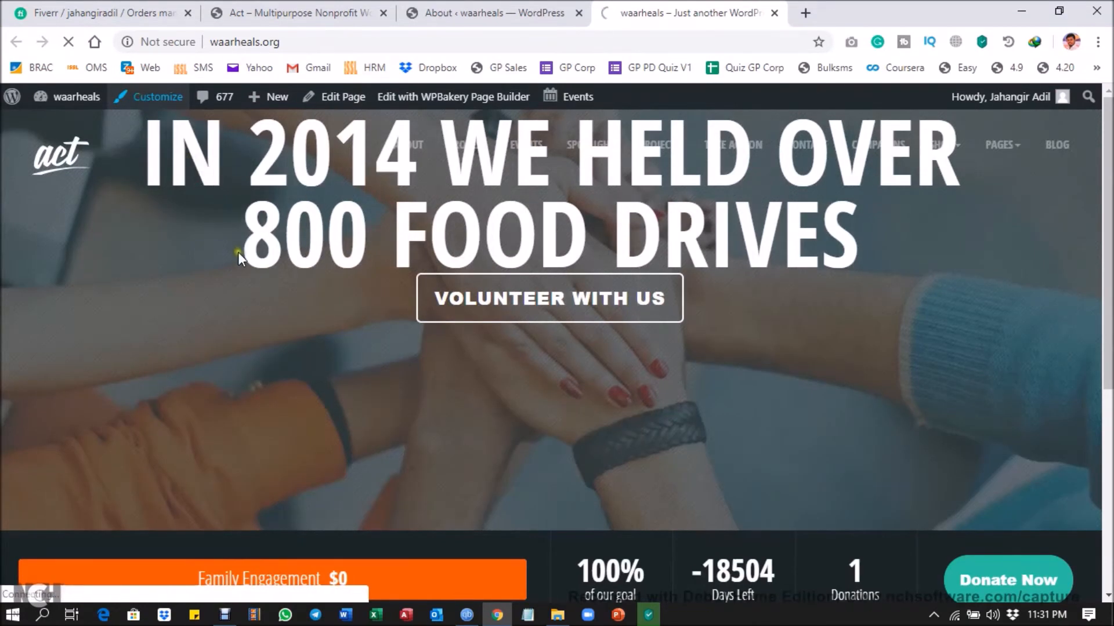
Check the Act demo homepage against the site's homepage and return to the Customizer.
left_click(290, 12)
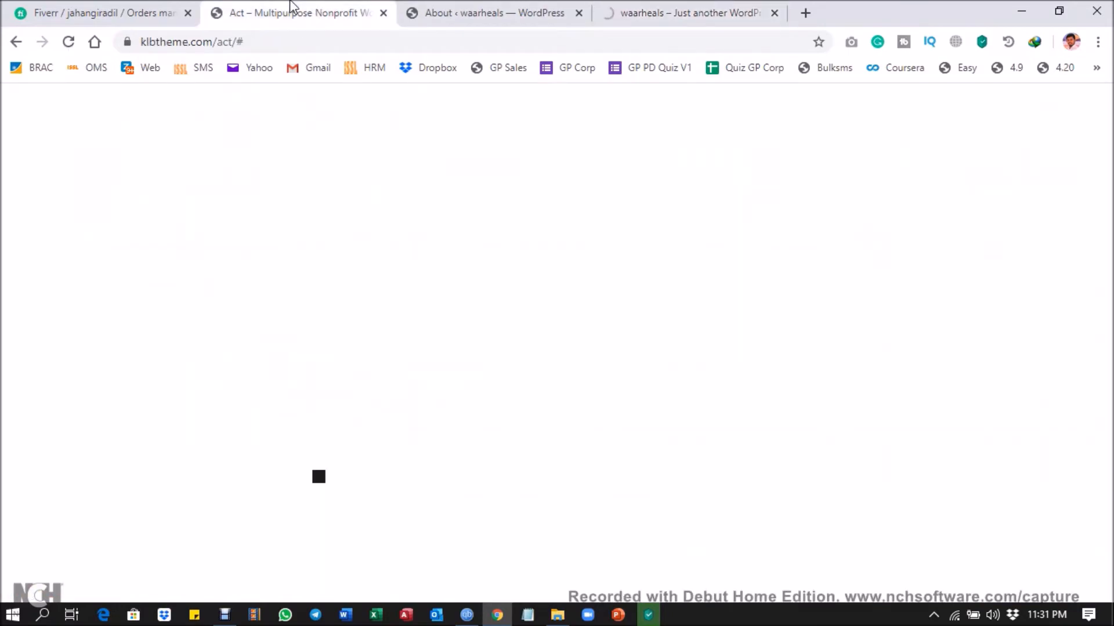
scroll(327, 308, "up", 10)
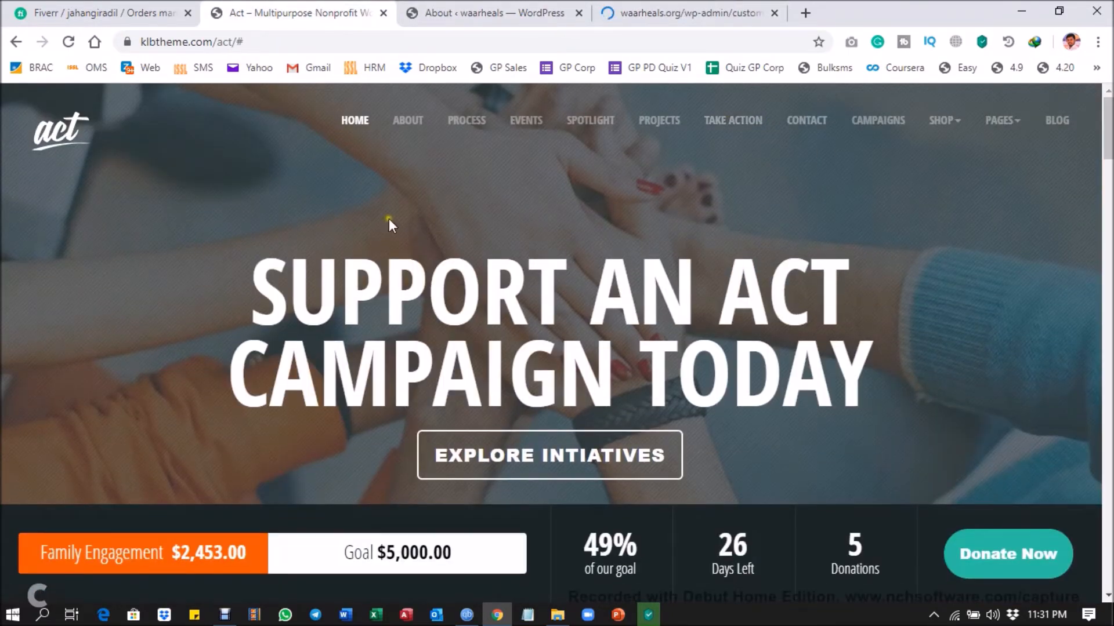
left_click(651, 5)
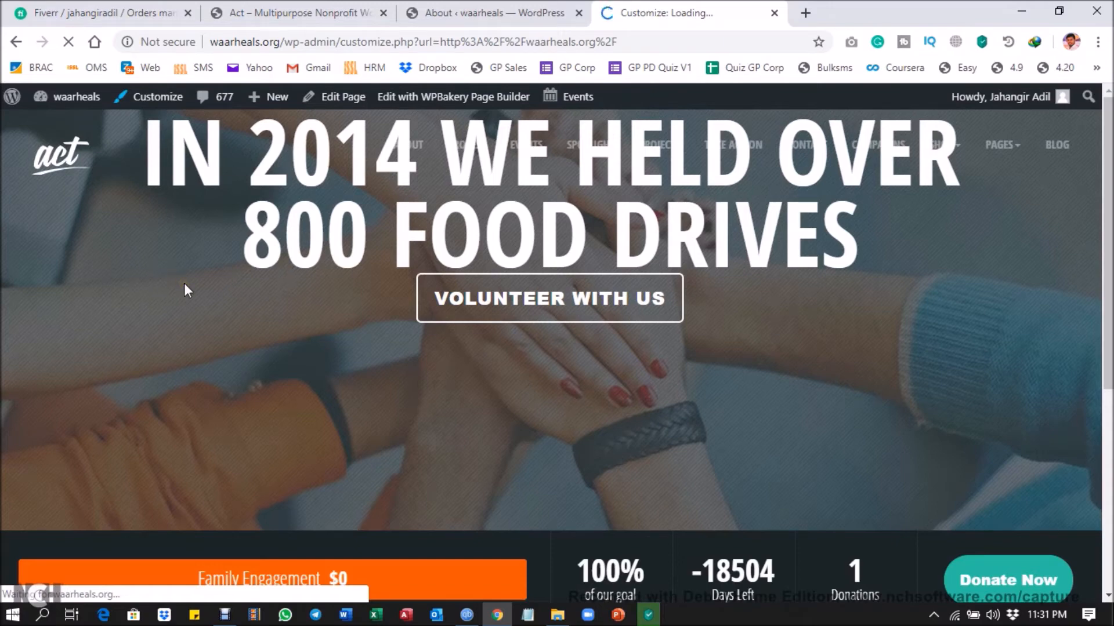
left_click(478, 15)
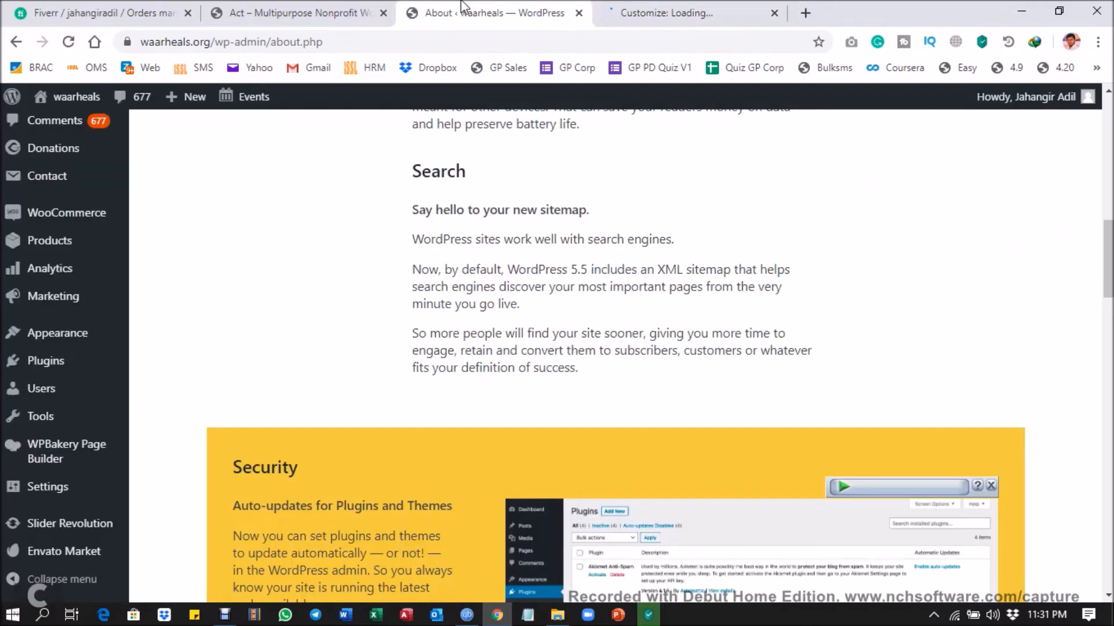
left_click(625, 10)
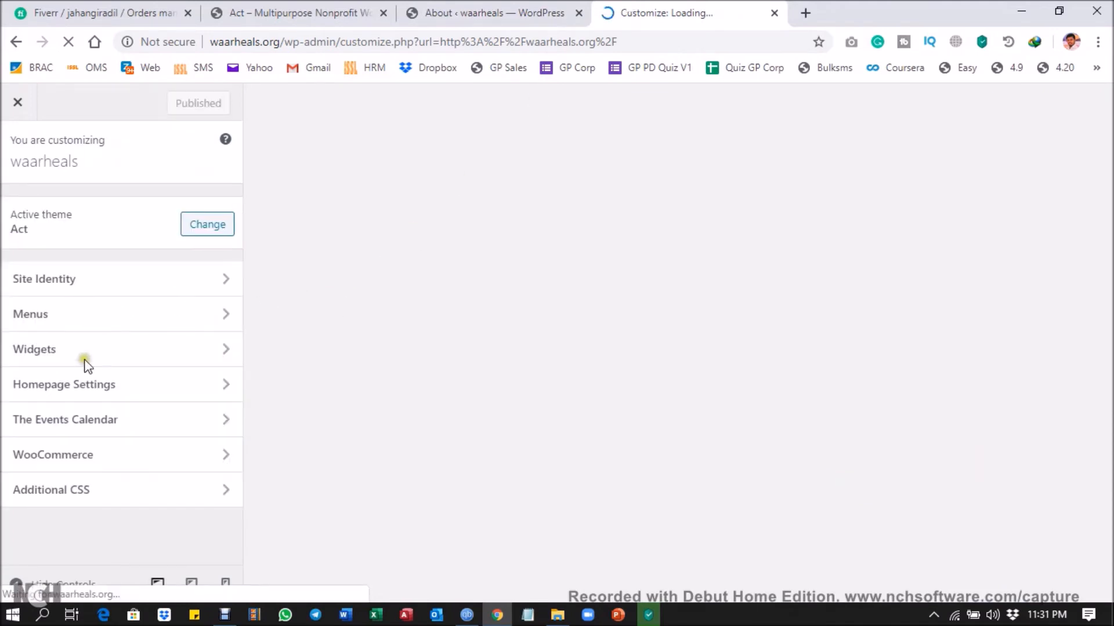
Set the static homepage to Frontpage in the Homepage Settings, publish the change and check the preview.
left_click(69, 390)
left_click(50, 446)
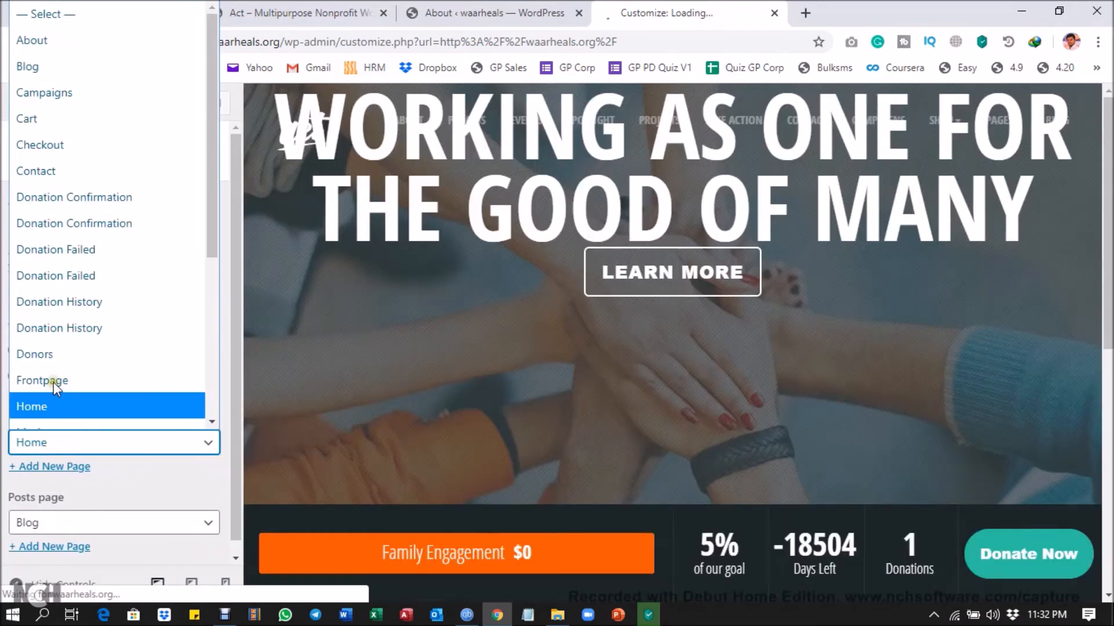
left_click(53, 382)
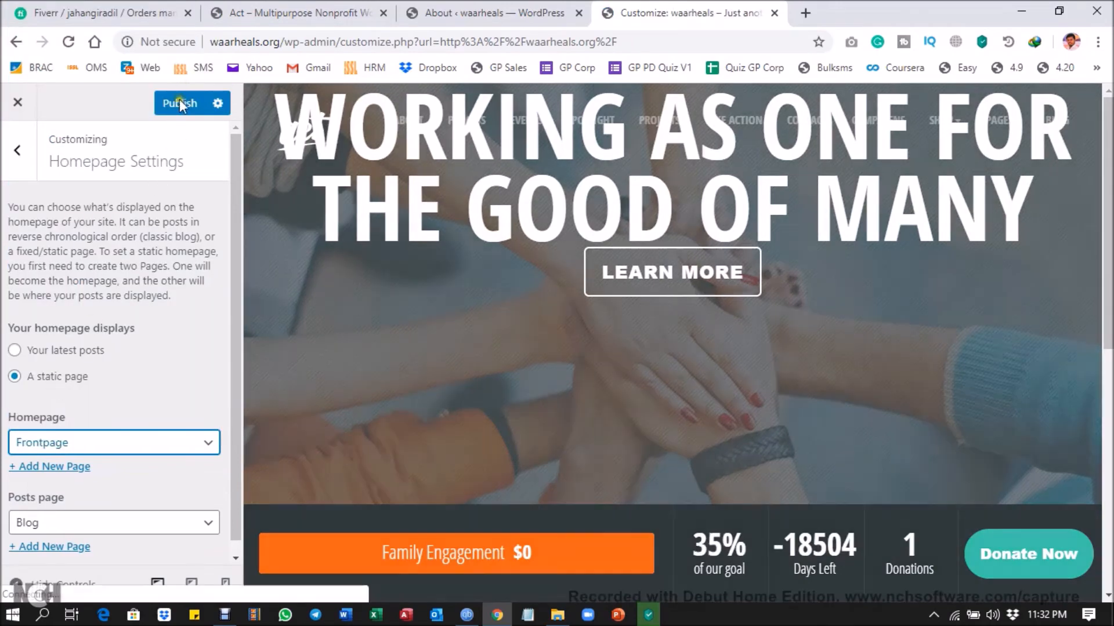
left_click(179, 104)
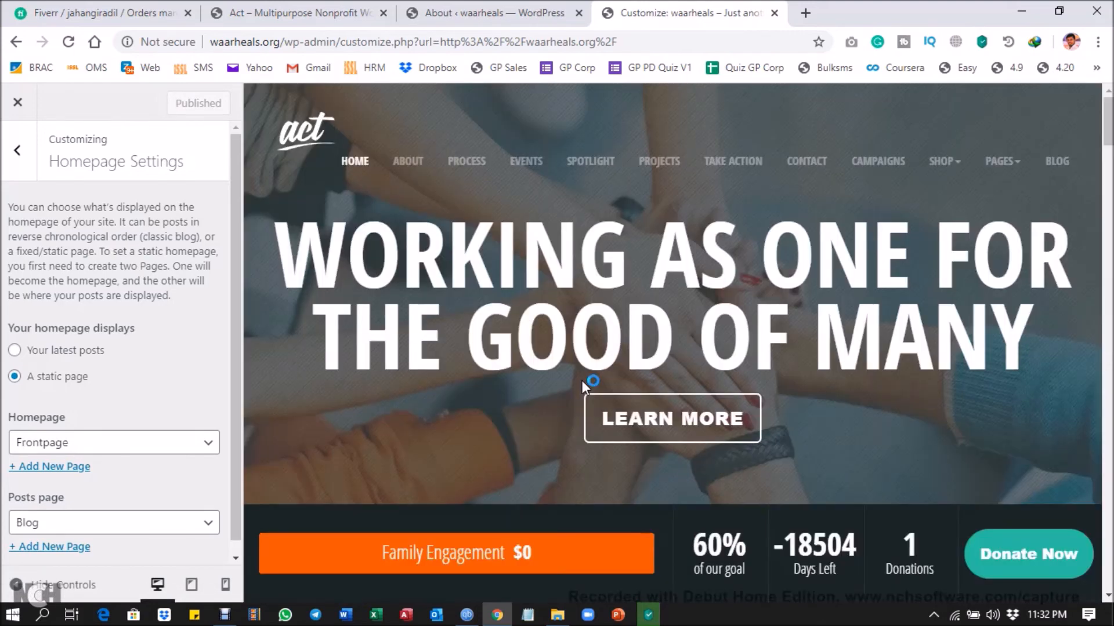
scroll(464, 348, "down", 4)
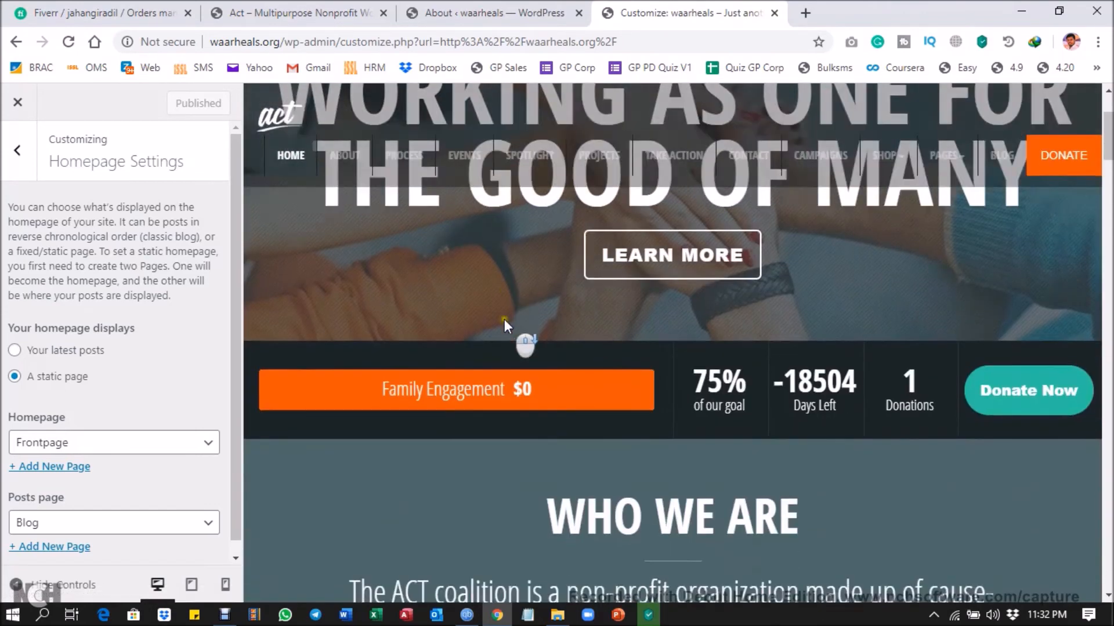
Close the Customizer and compare the live homepage's sections with the Act demo.
left_click(15, 102)
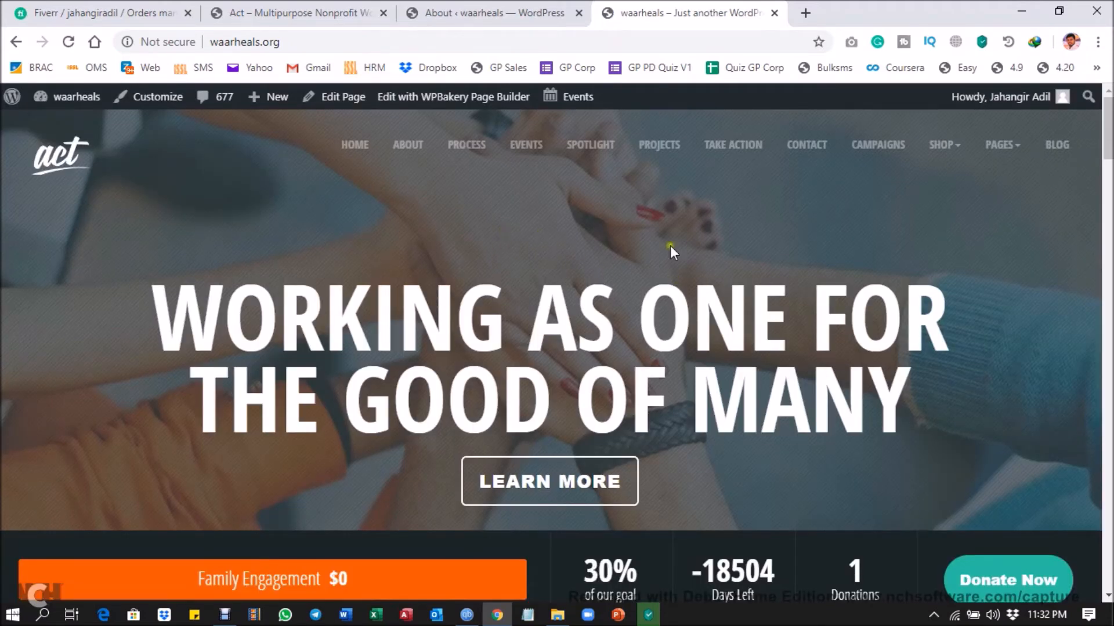
scroll(801, 237, "down", 10)
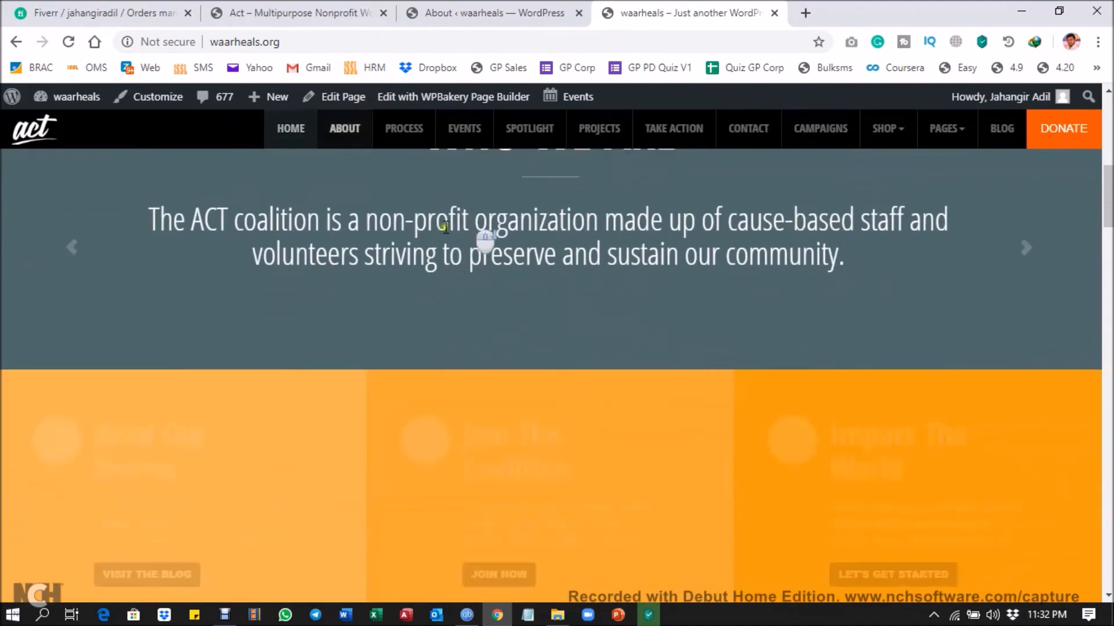
scroll(445, 227, "down", 5)
left_click(301, 13)
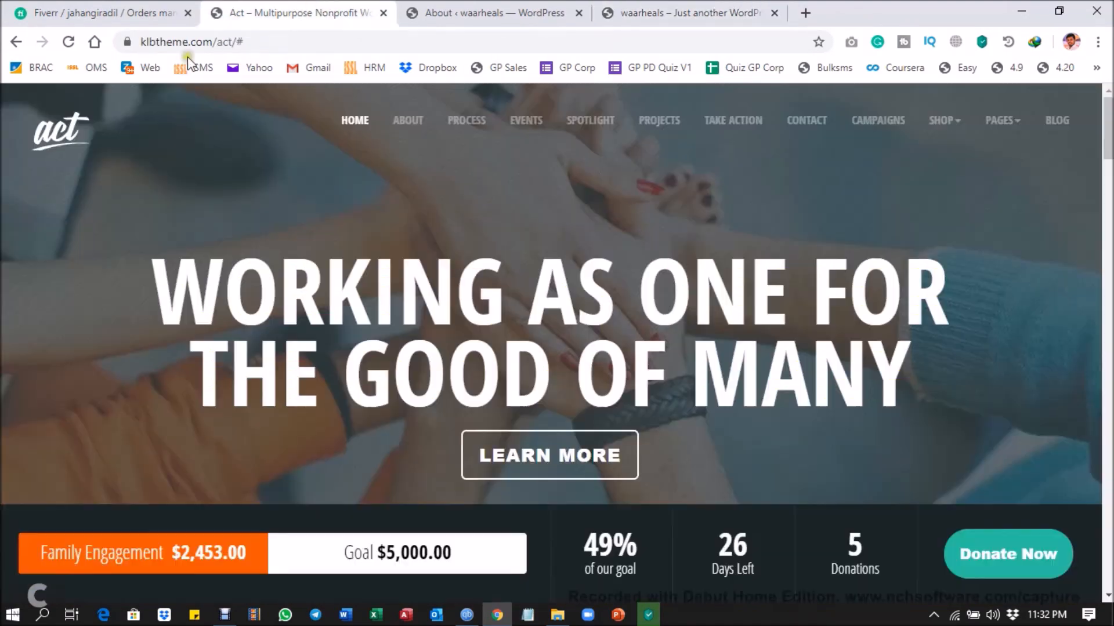
scroll(711, 271, "down", 9)
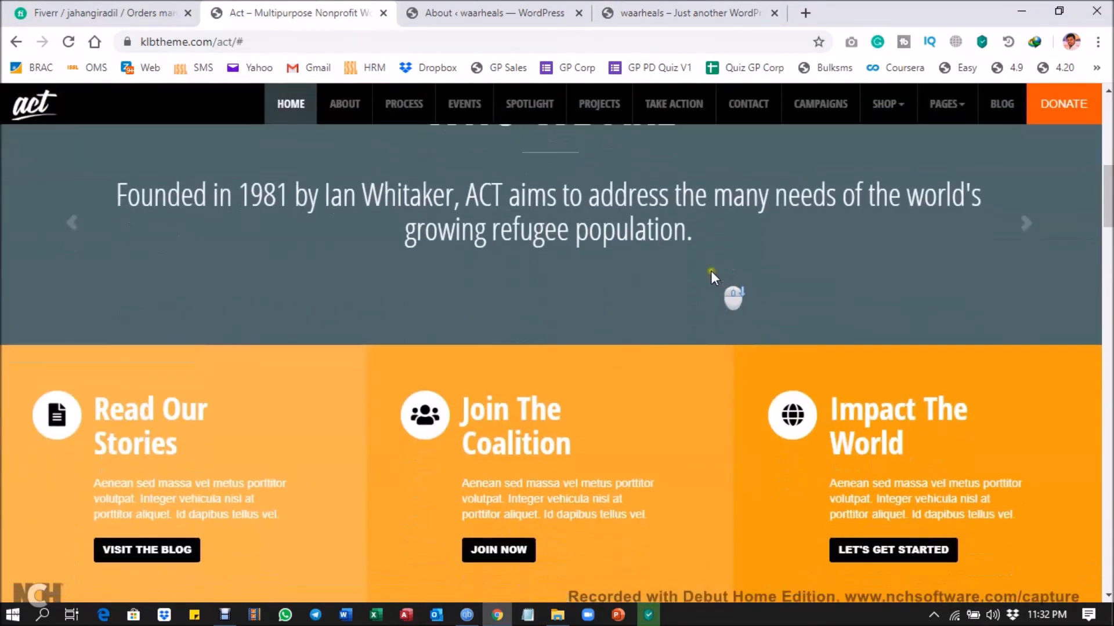
Review the waarheals.org homepage sections from News & Events down to the footer and back to the Contact US form.
left_click(693, 7)
scroll(641, 240, "down", 8)
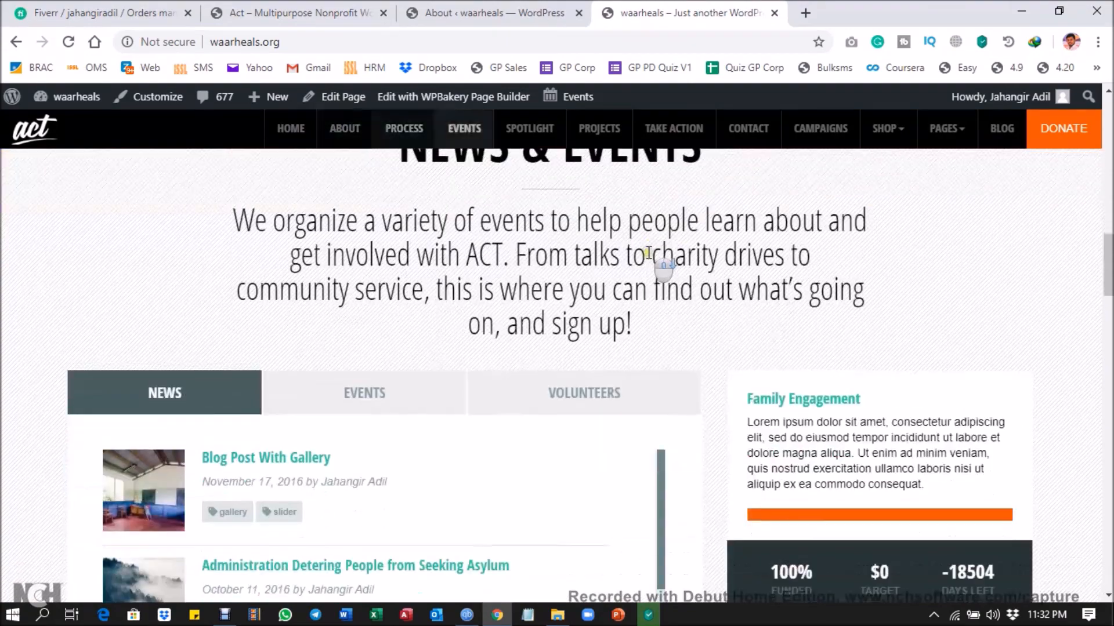
scroll(724, 247, "down", 10)
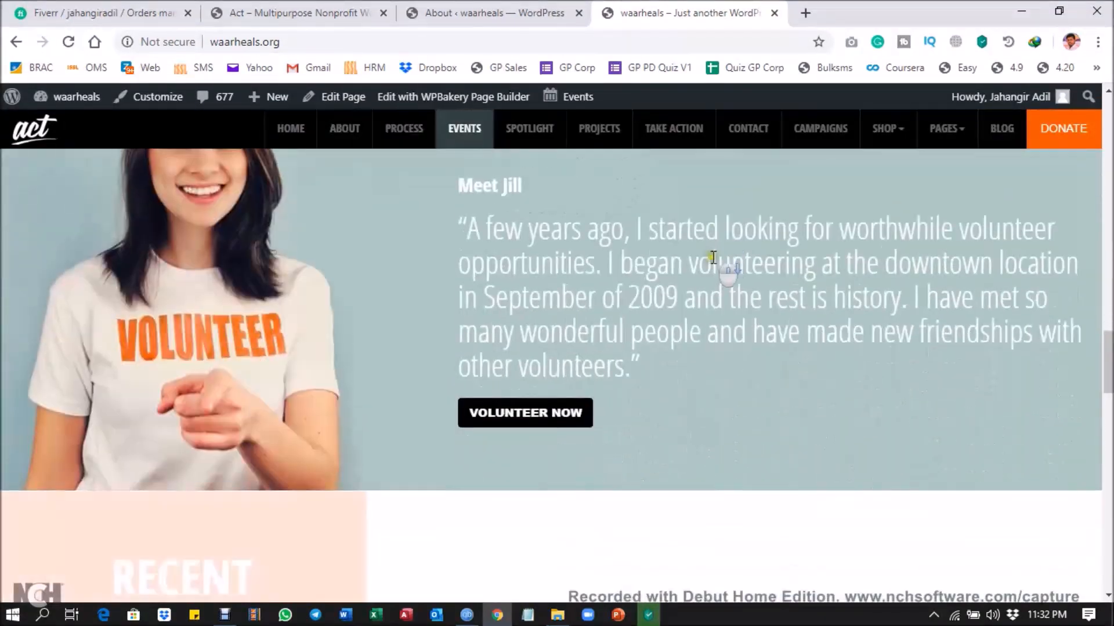
scroll(714, 257, "down", 12)
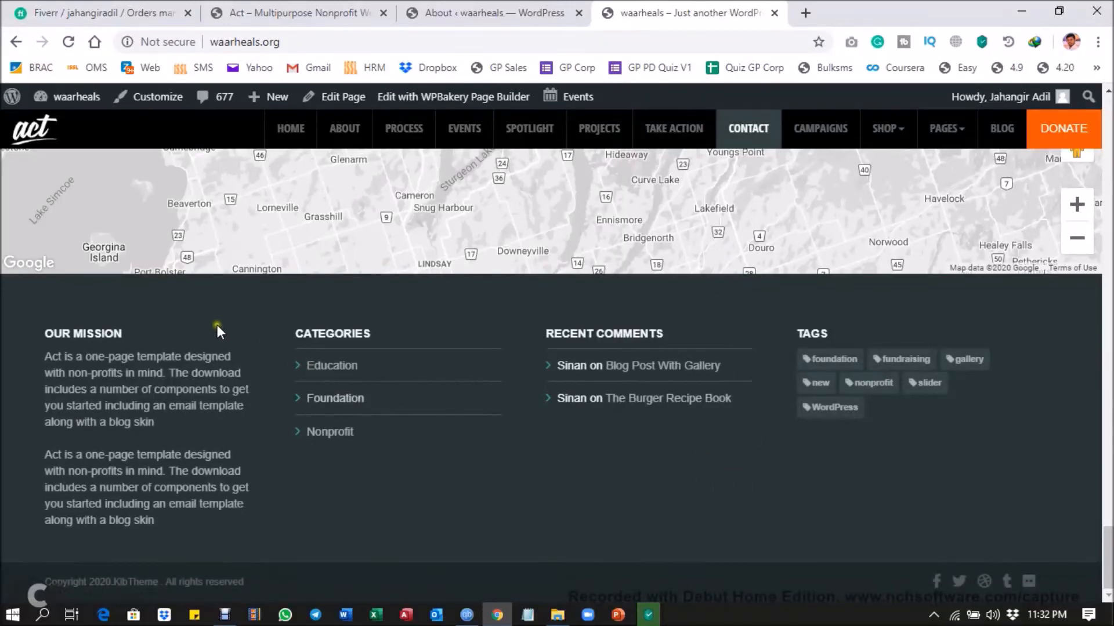
scroll(217, 325, "up", 5)
left_click(113, 293)
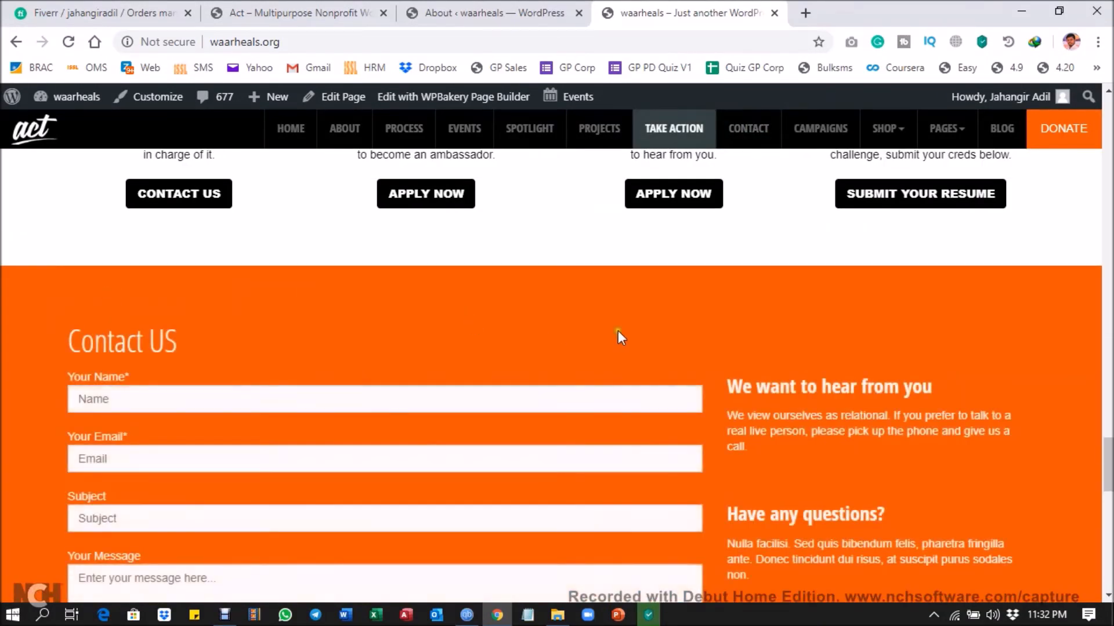
Compare the donation form on waarheals.org with the Act demo's form, checking amounts and payment methods, and close the demo's form.
left_click(1070, 139)
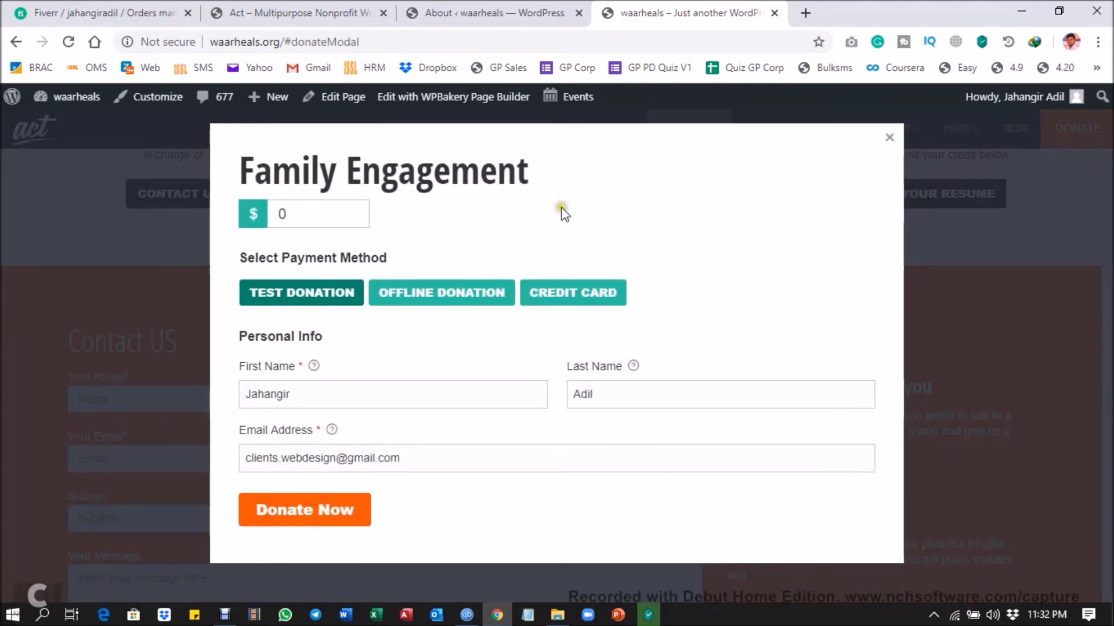
left_click(322, 14)
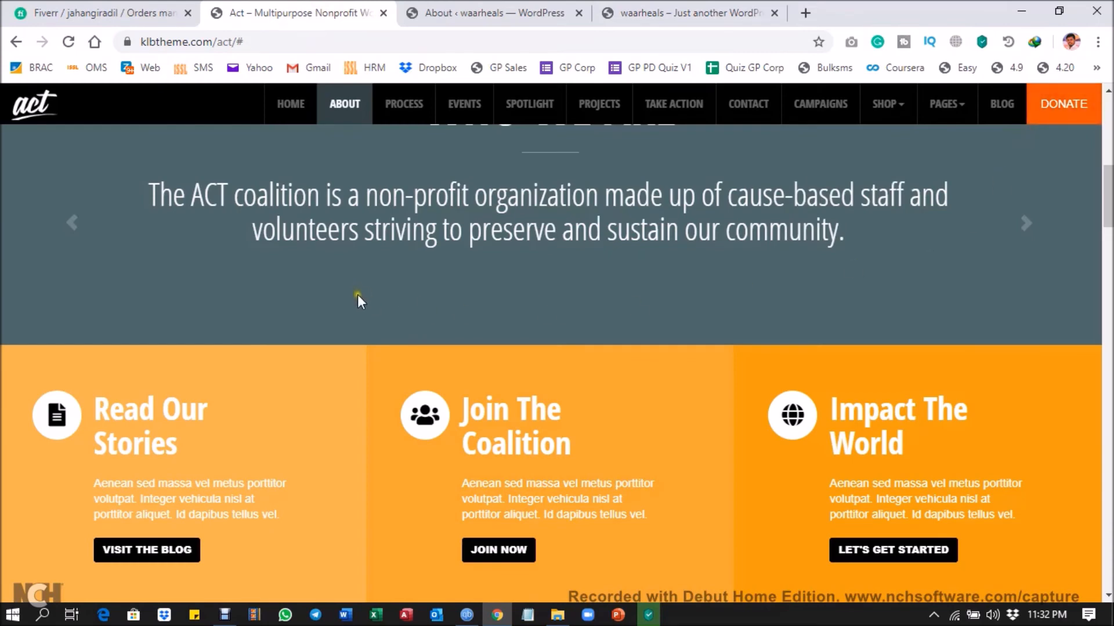
scroll(998, 275, "up", 5)
left_click(1065, 105)
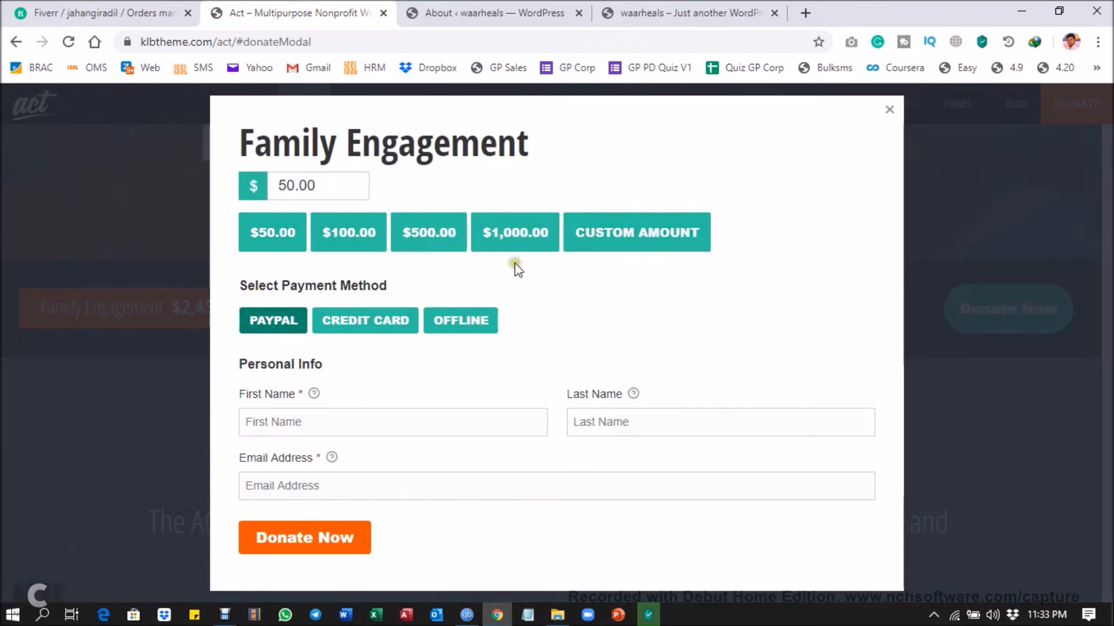
left_click(690, 12)
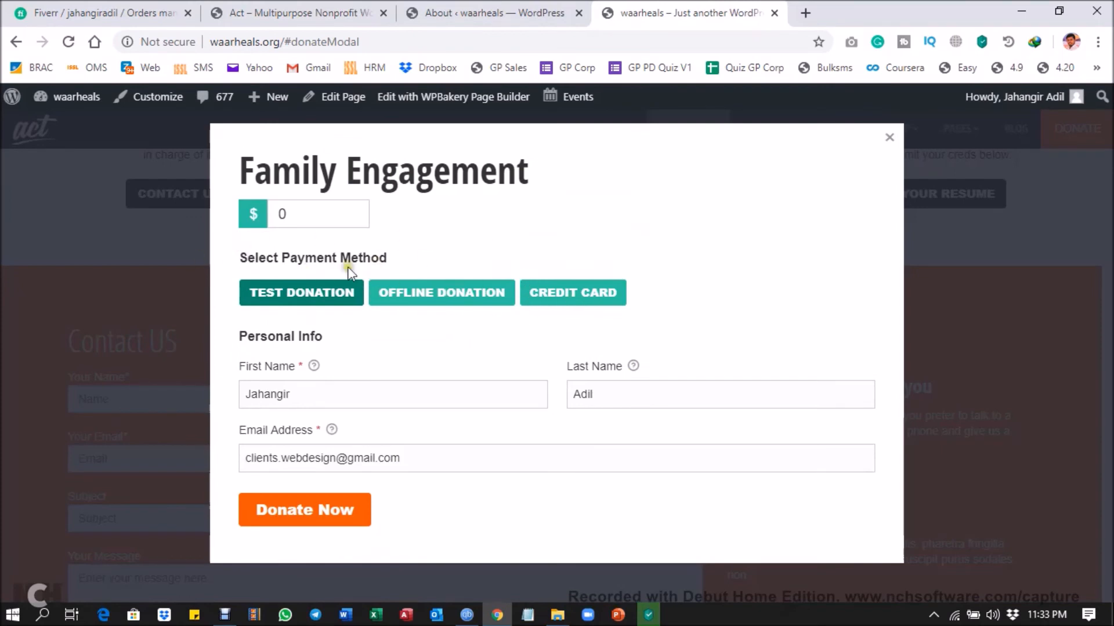
left_click(548, 9)
left_click(329, 8)
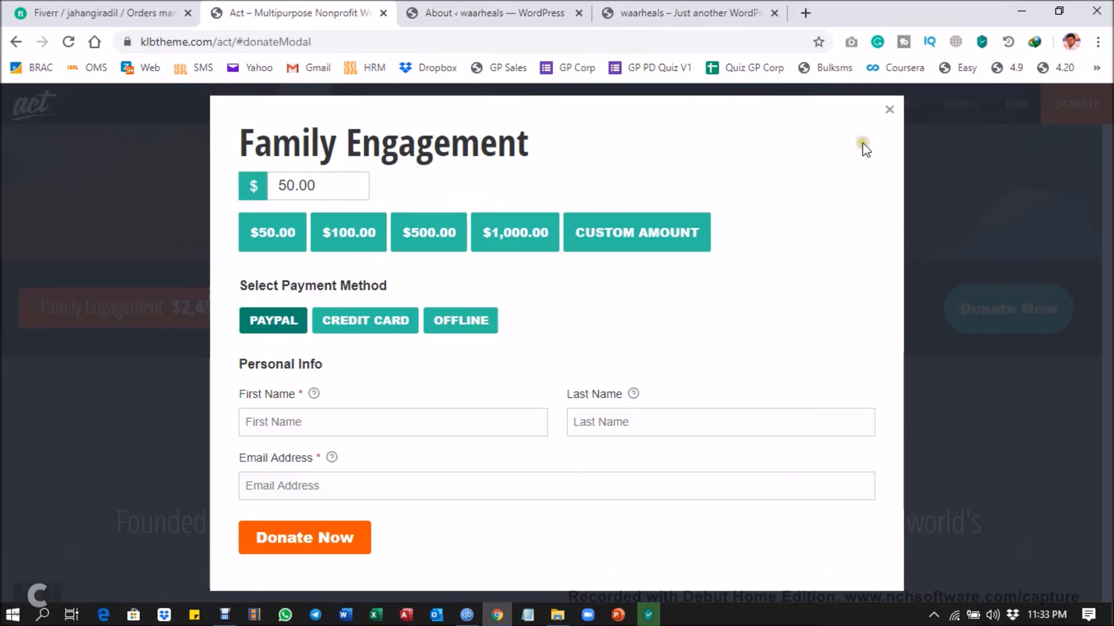
left_click(889, 111)
Test the About and Process navigation links from the top of the Act demo homepage.
scroll(1020, 534, "up", 2)
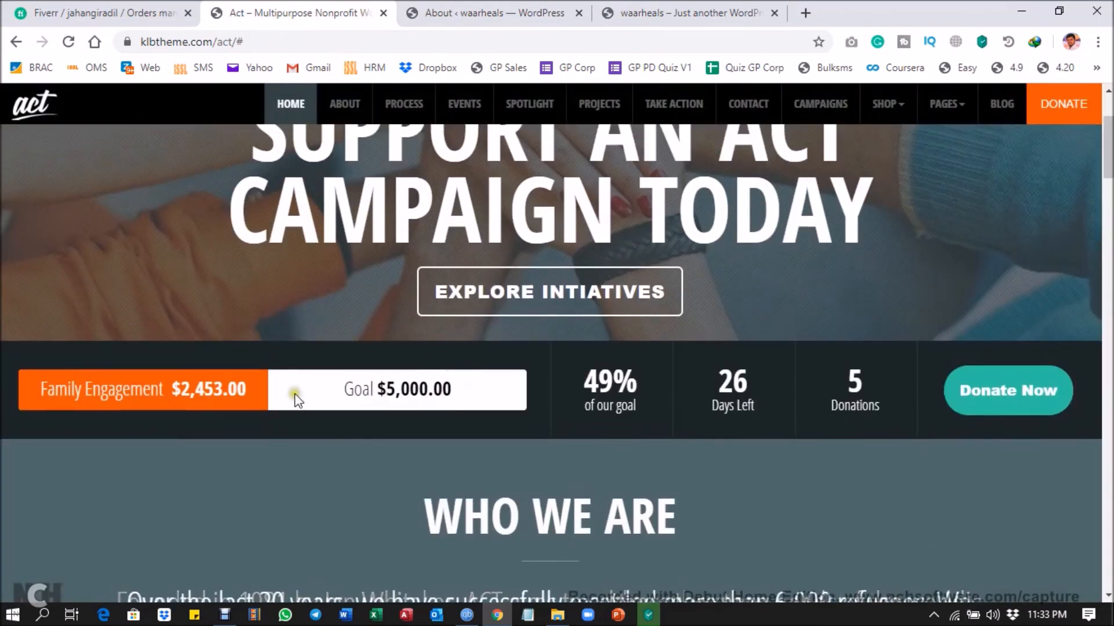
scroll(616, 269, "up", 3)
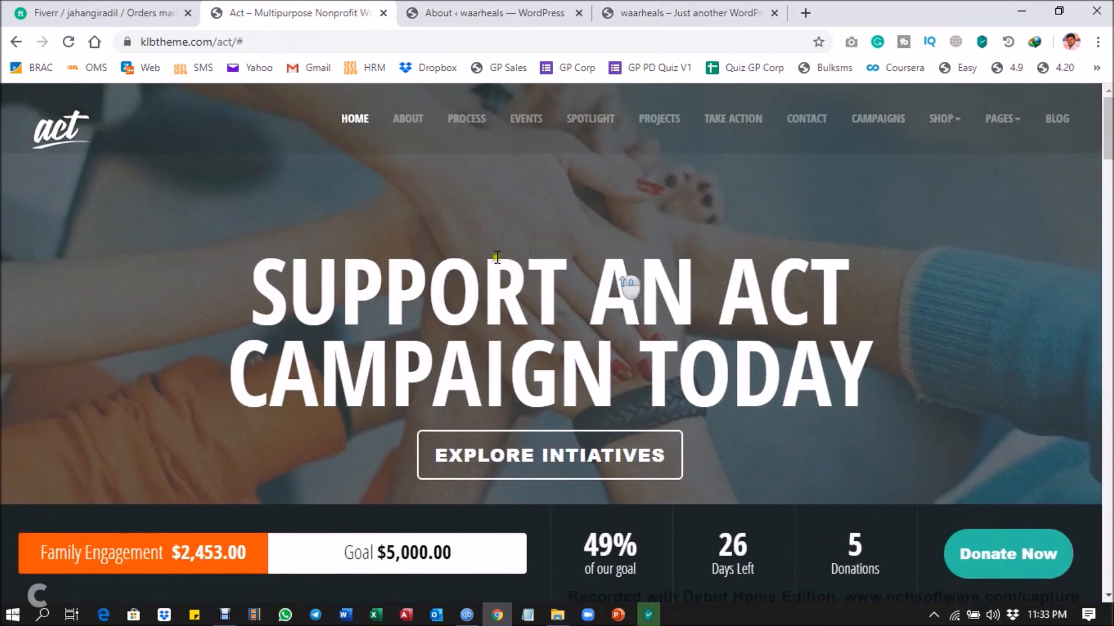
left_click(408, 118)
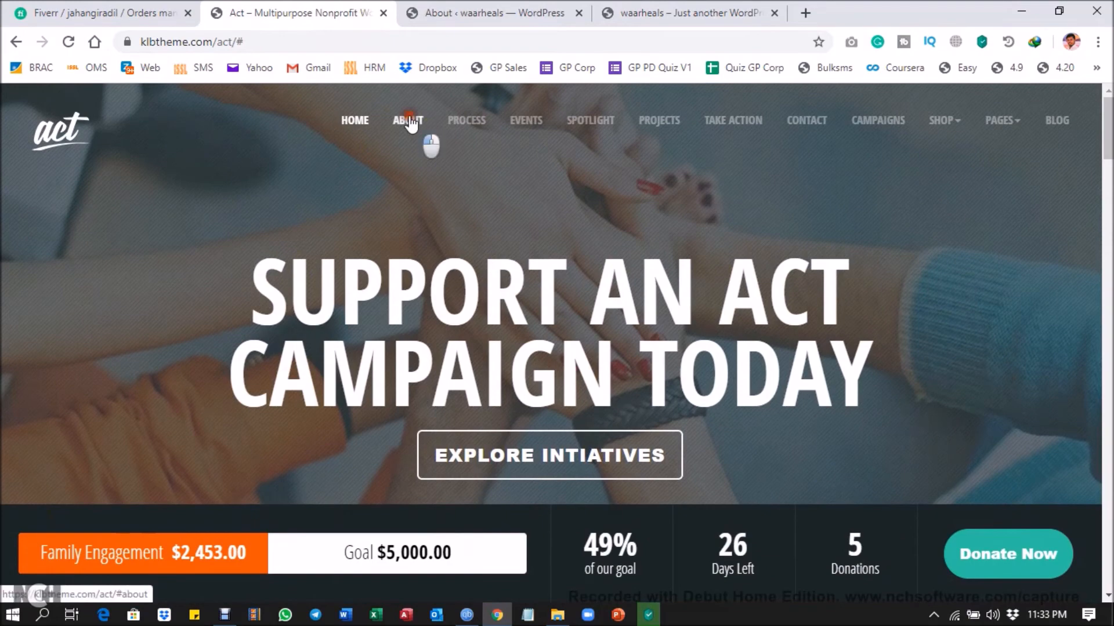
left_click(479, 121)
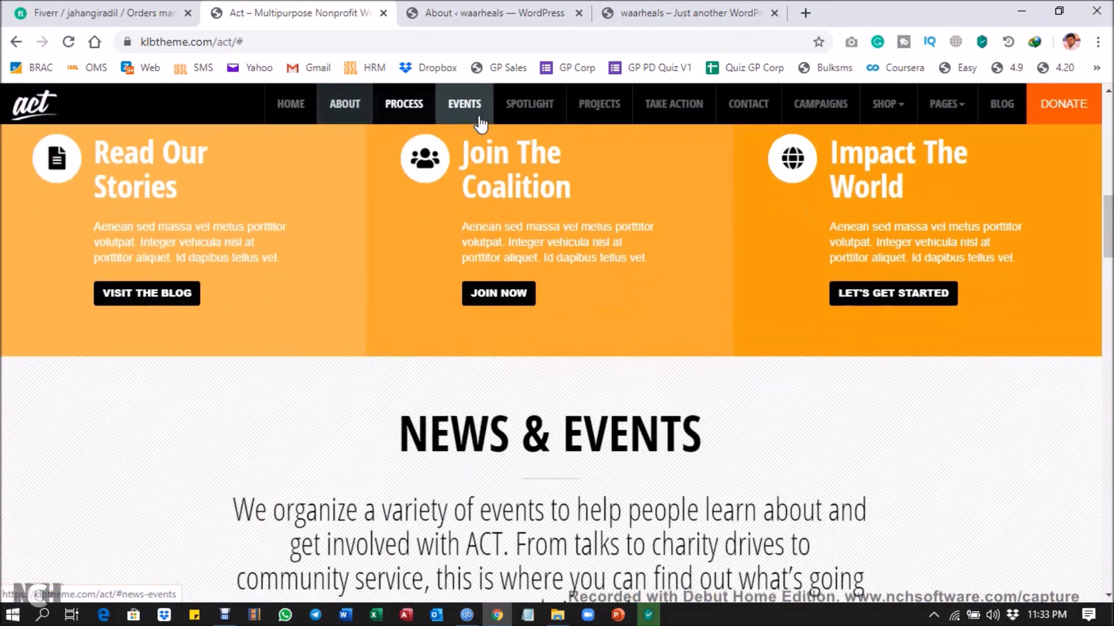
Switch to waarheals.org, close its donation form and go to the Home section.
left_click(652, 8)
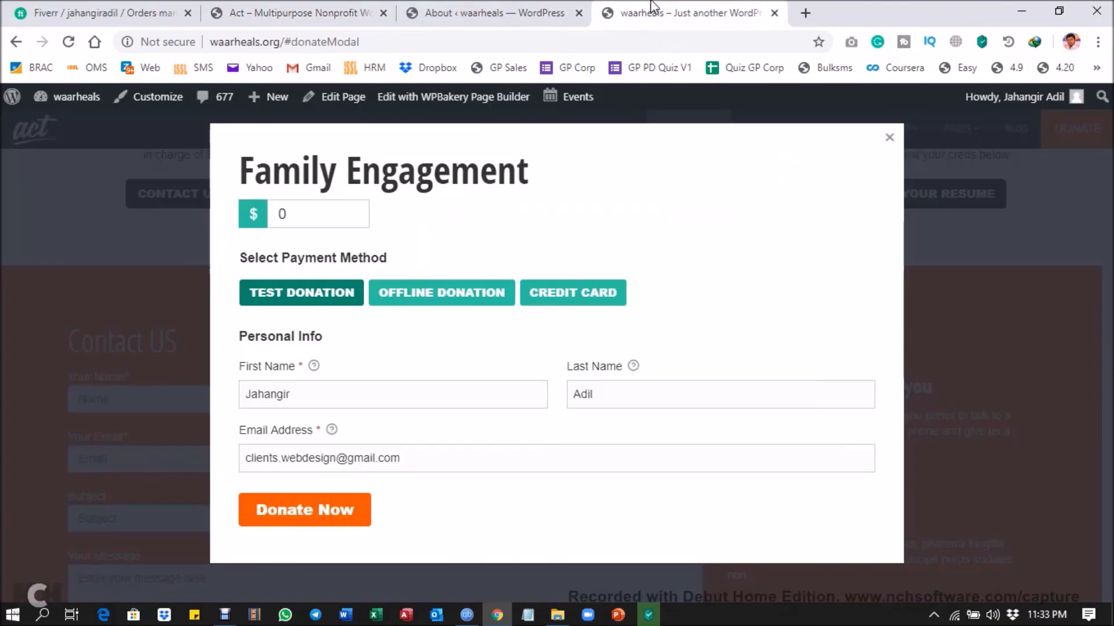
left_click(888, 137)
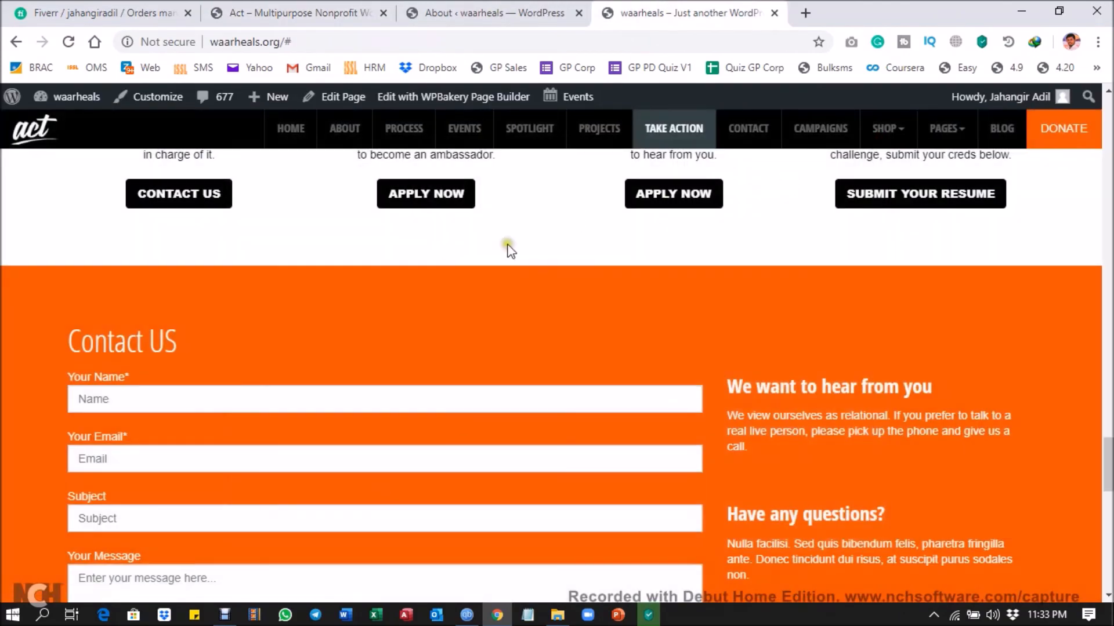
left_click(292, 129)
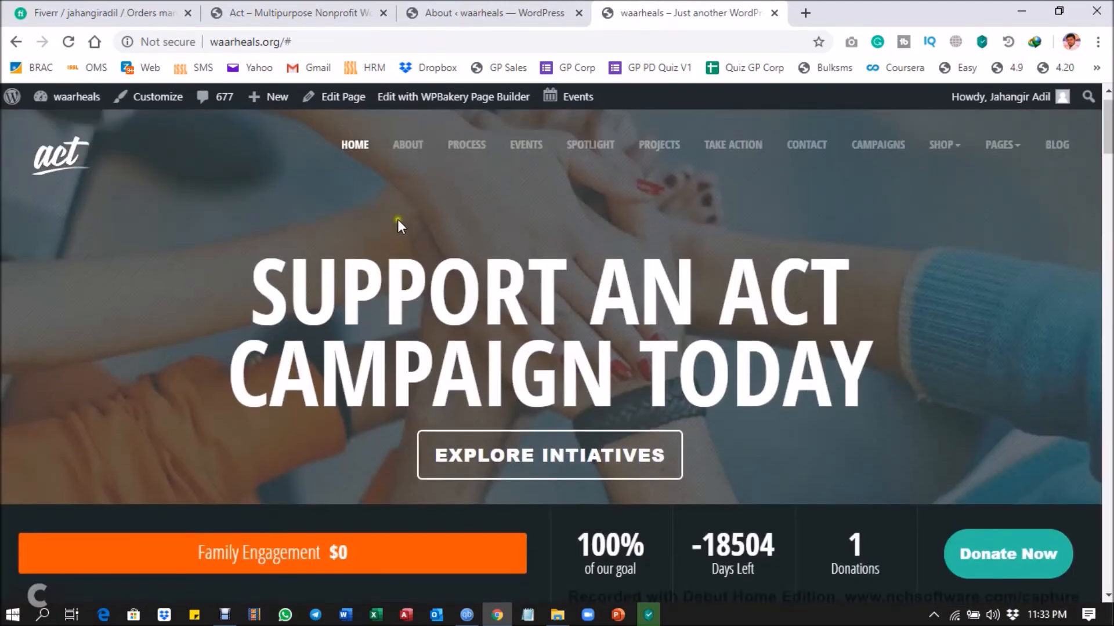
Check that the Process navigation link on waarheals.org leads to the same section as on the Act demo.
left_click(342, 12)
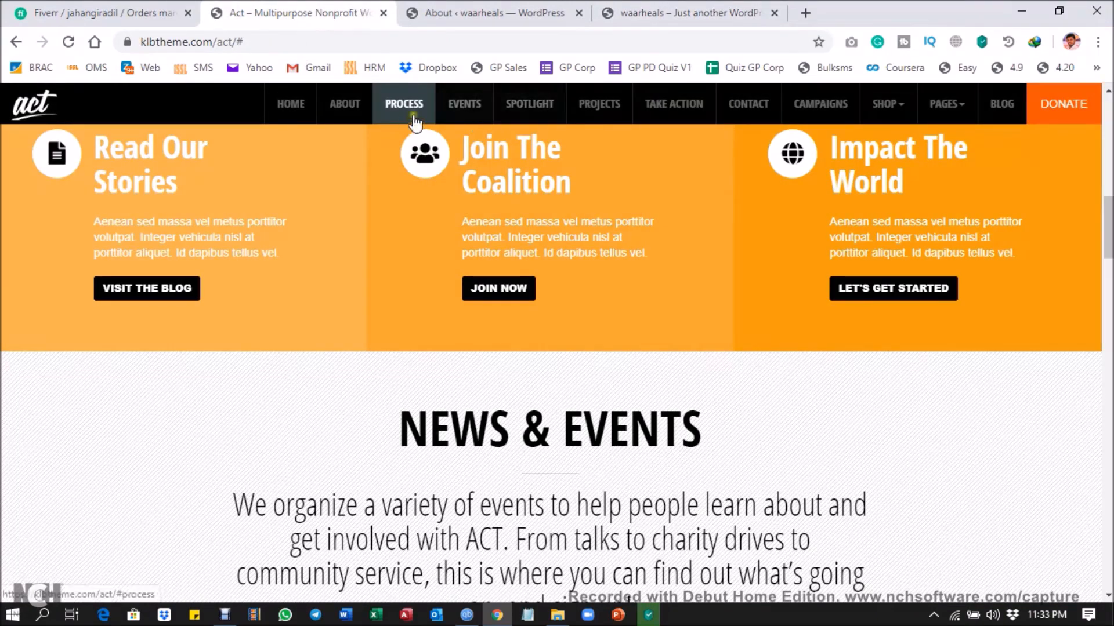
left_click(673, 10)
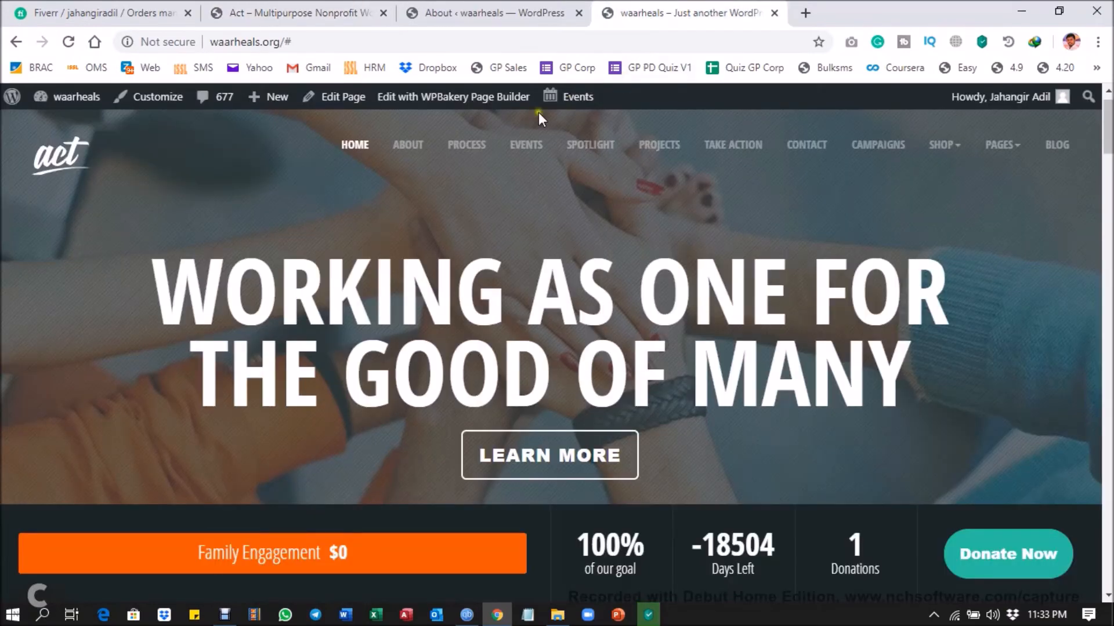
left_click(484, 145)
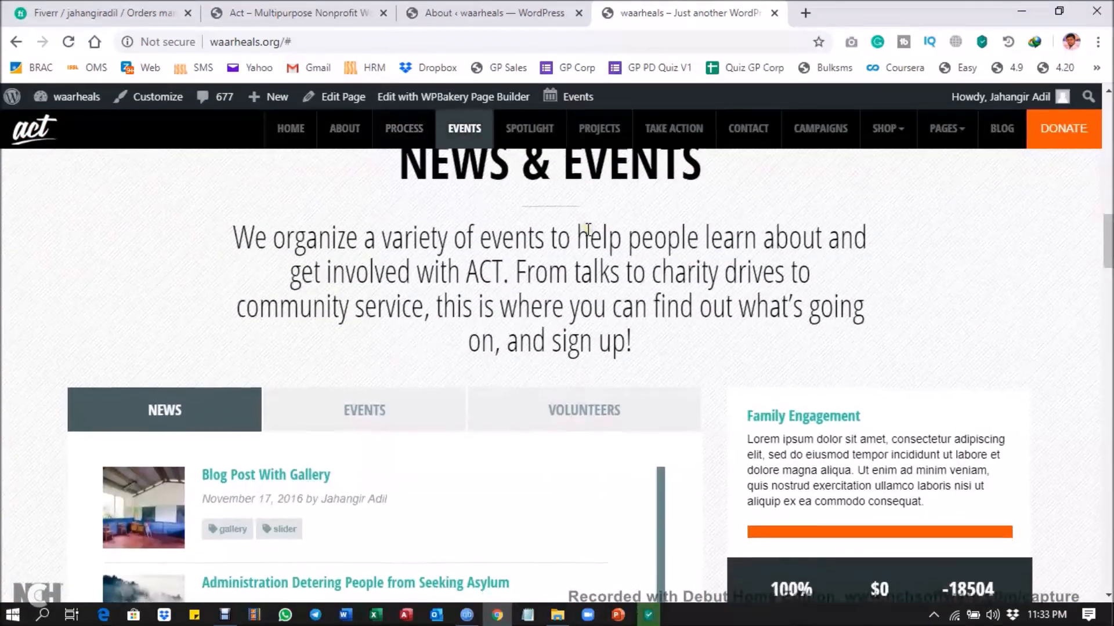
left_click(409, 137)
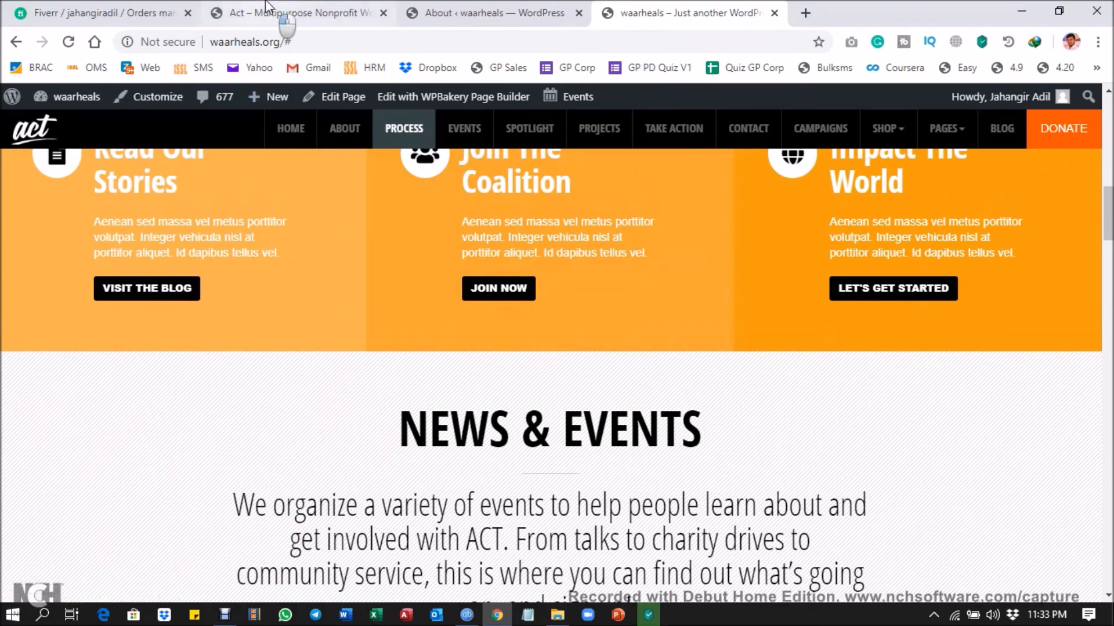
left_click(281, 16)
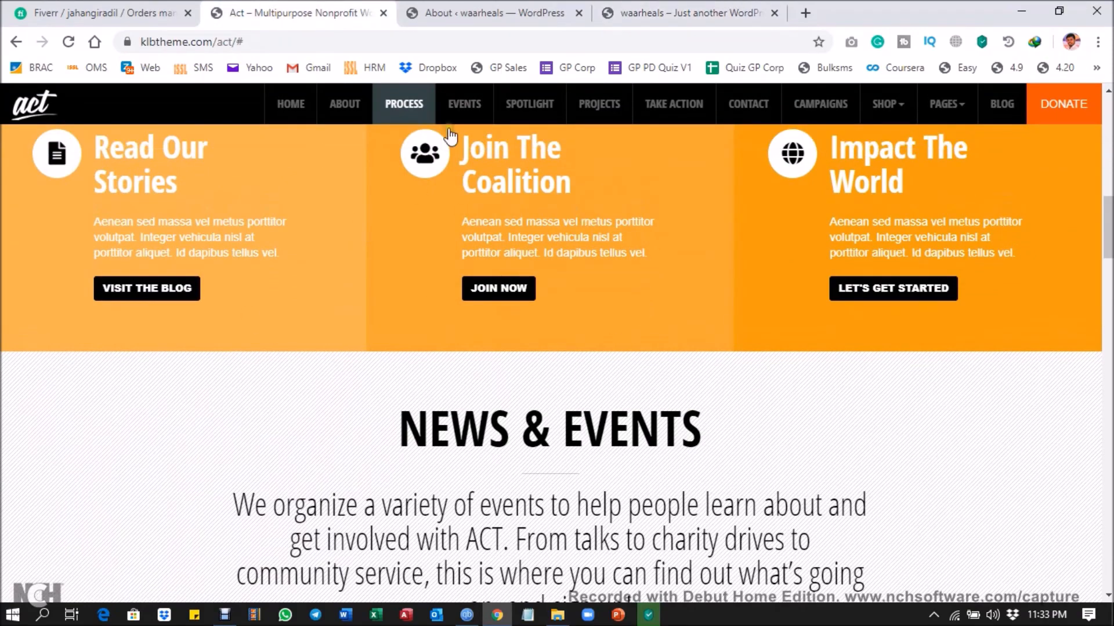
left_click(734, 8)
left_click(346, 8)
scroll(748, 400, "up", 10)
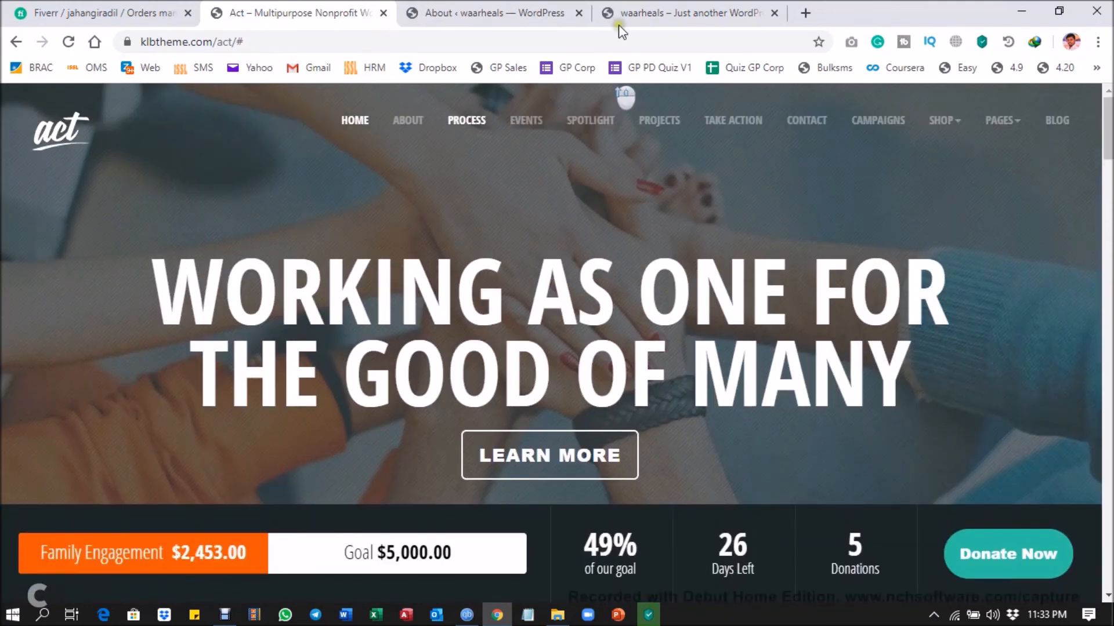
left_click(619, 18)
Switch to the Fiverr order and send the buyer the message "all set now we can change the dummy content with your real content".
left_click(160, 7)
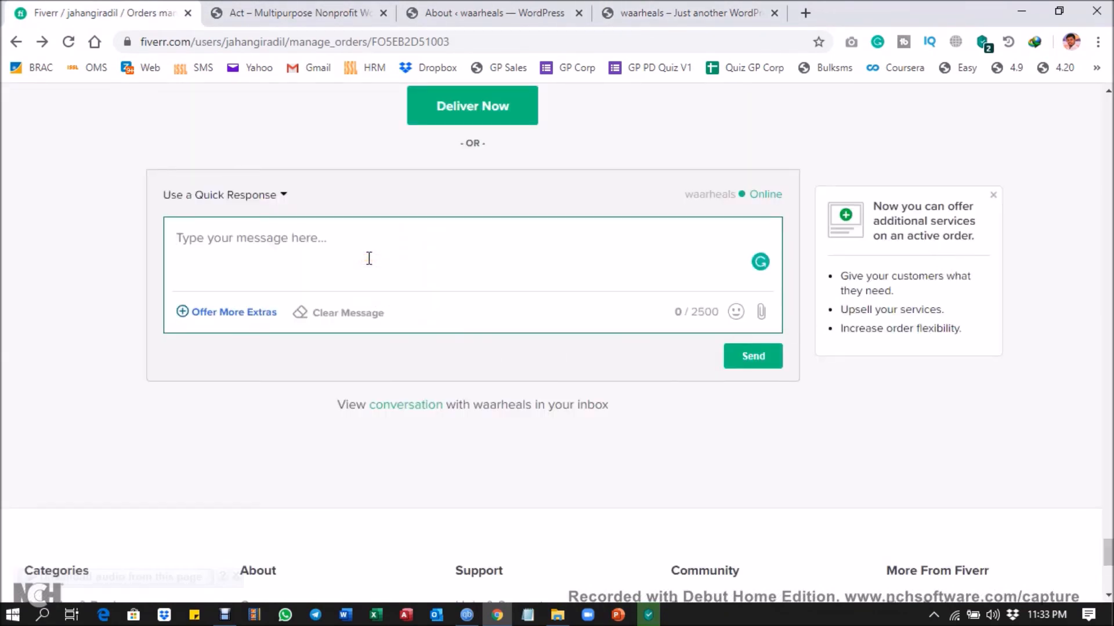
type("all")
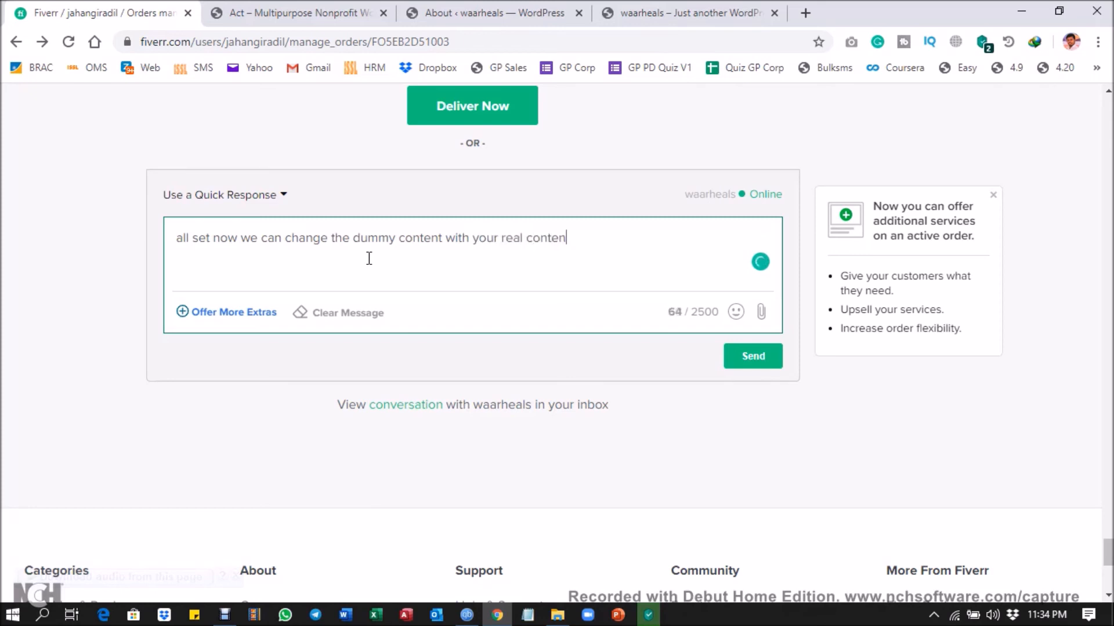
left_click(751, 358)
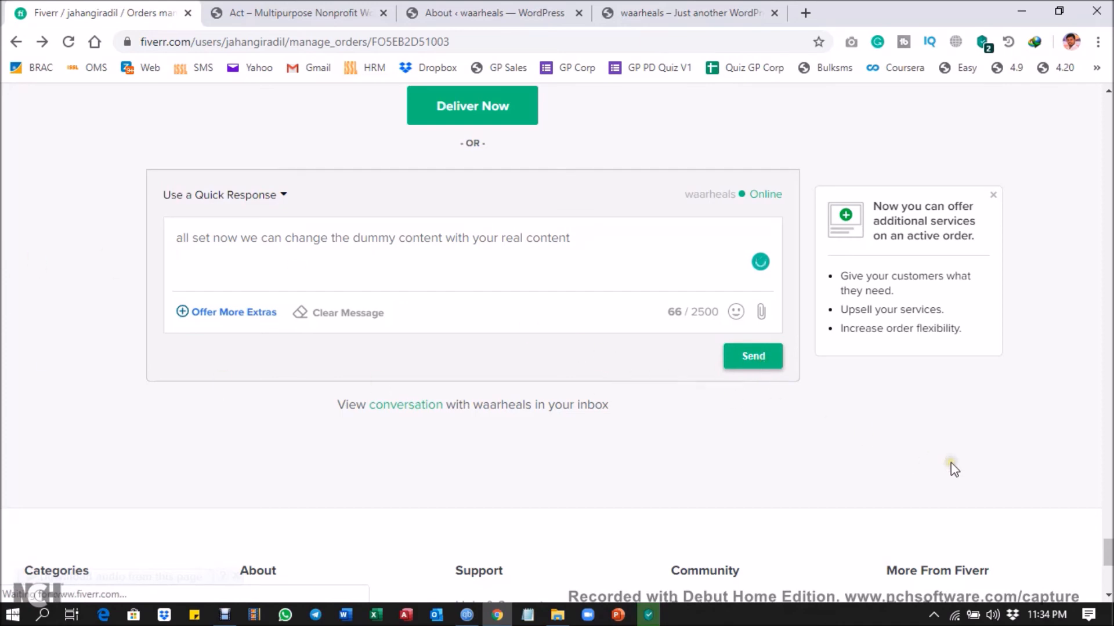
Look back through the order conversation up to the order details.
scroll(815, 462, "up", 20)
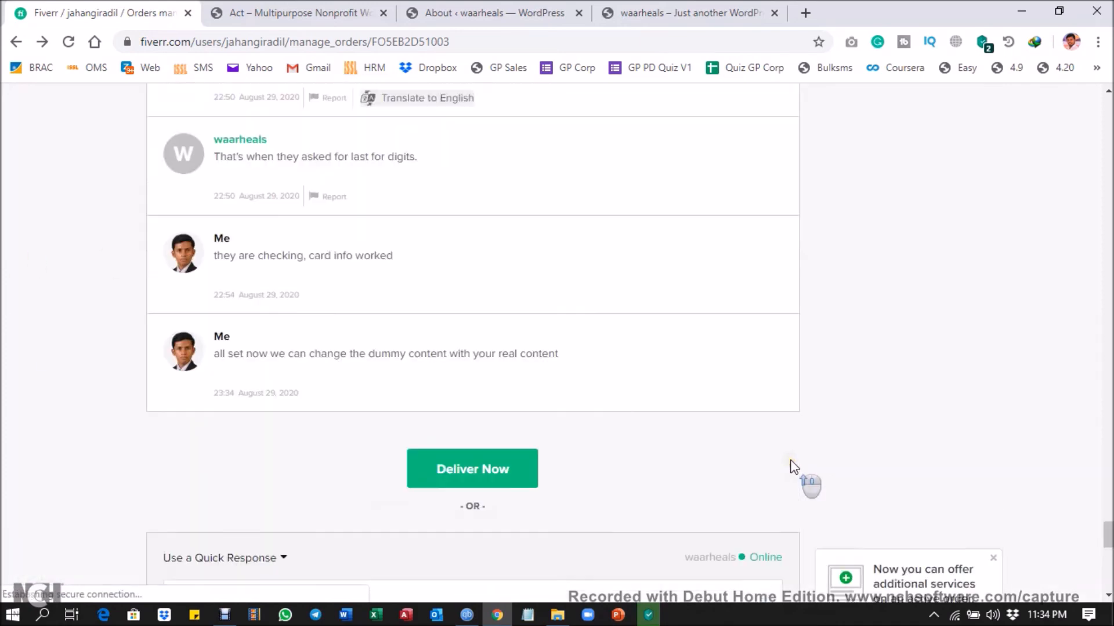
scroll(789, 460, "up", 20)
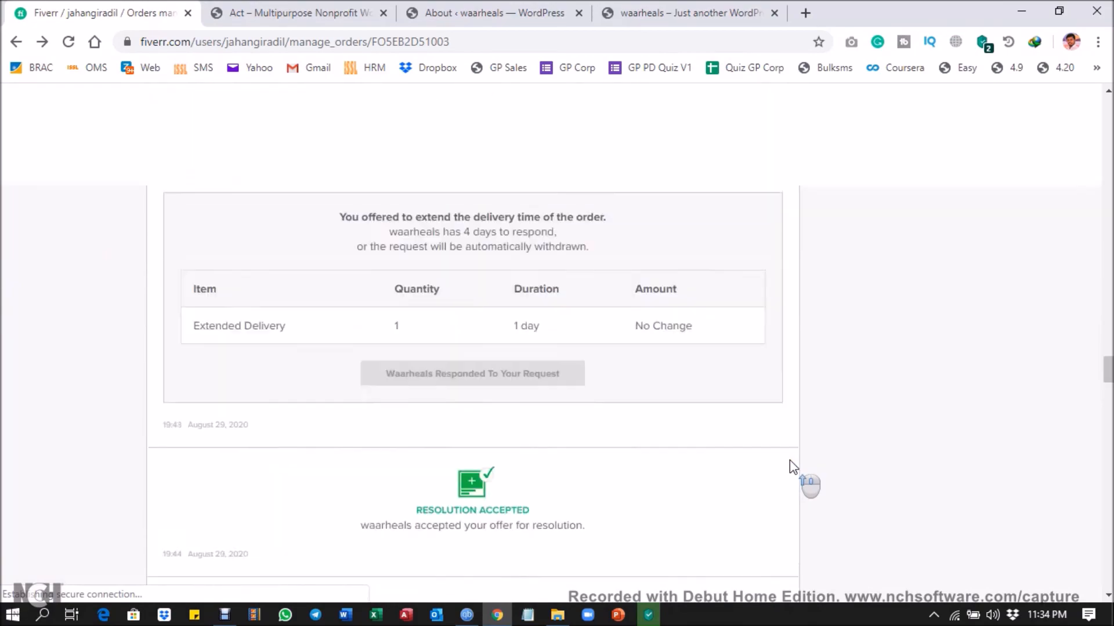
scroll(793, 465, "up", 20)
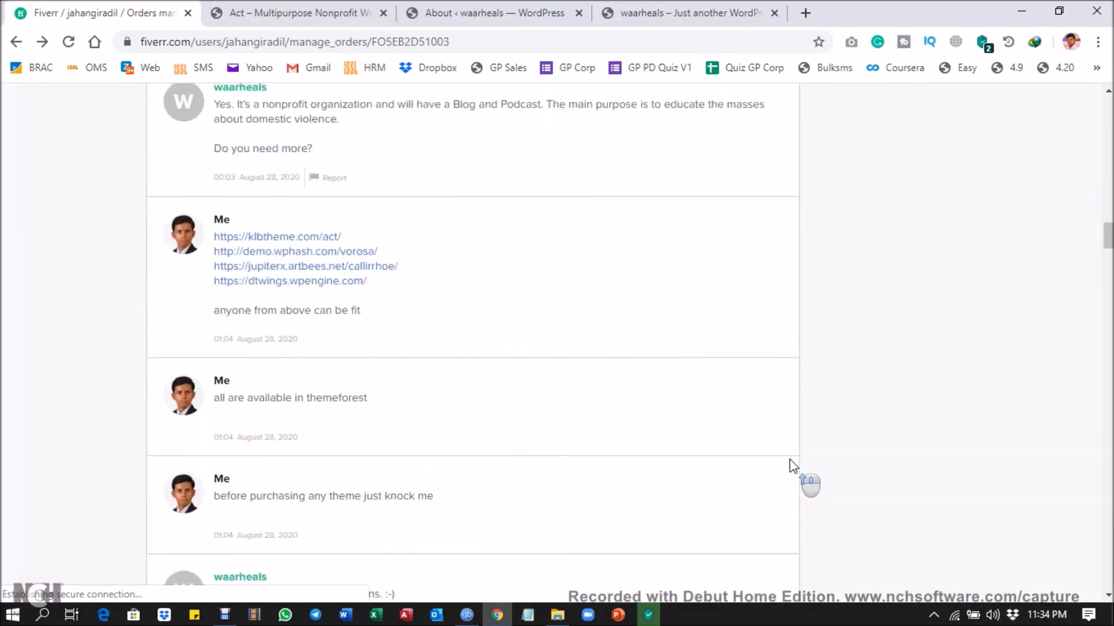
scroll(791, 464, "up", 10)
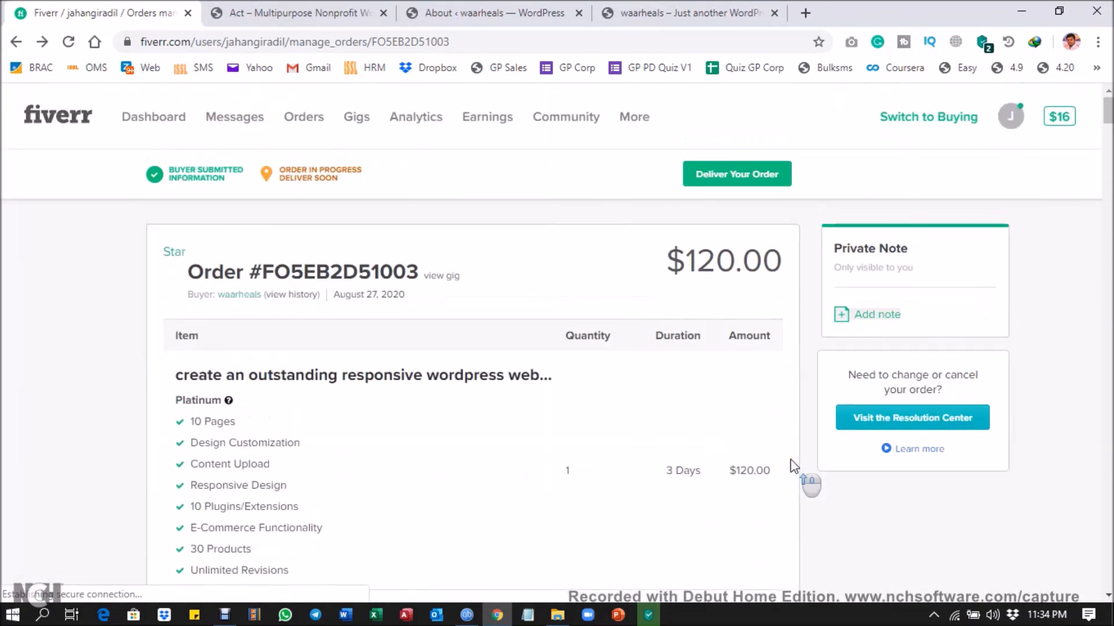
Return to the top of the waarheals.org homepage, then check the running scan in Kaspersky Internet Security and minimize it.
left_click(688, 13)
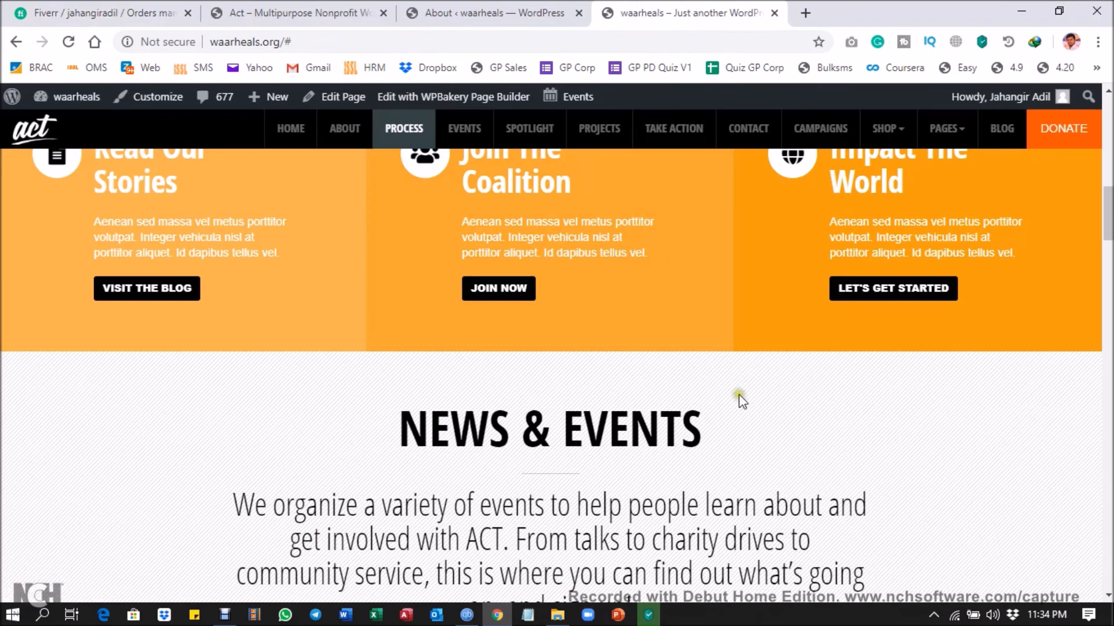
scroll(734, 387, "up", 12)
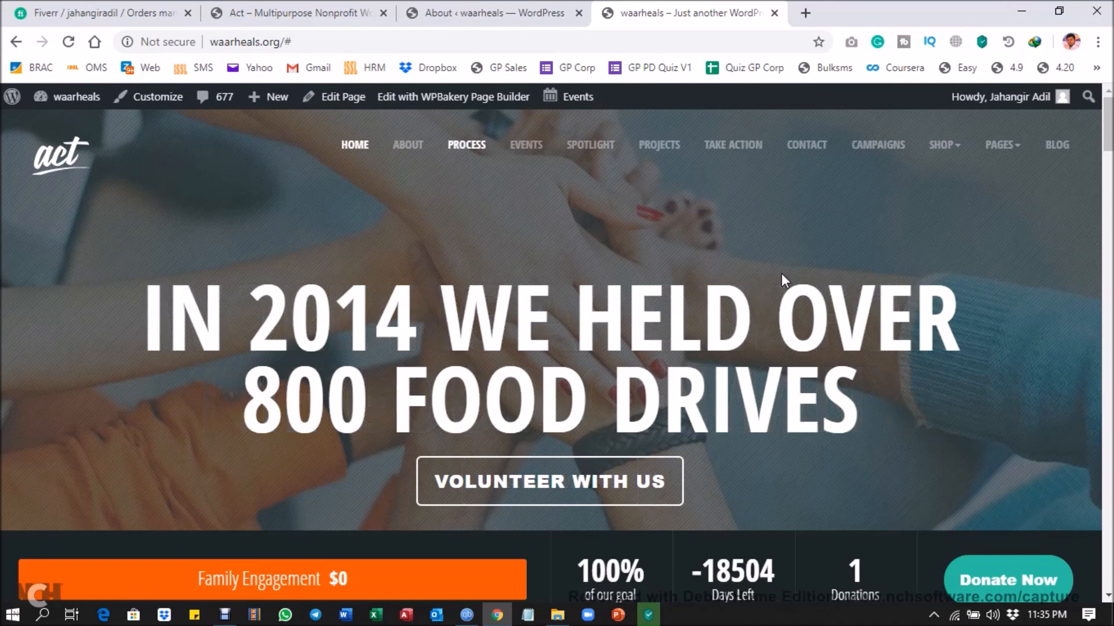
left_click(648, 615)
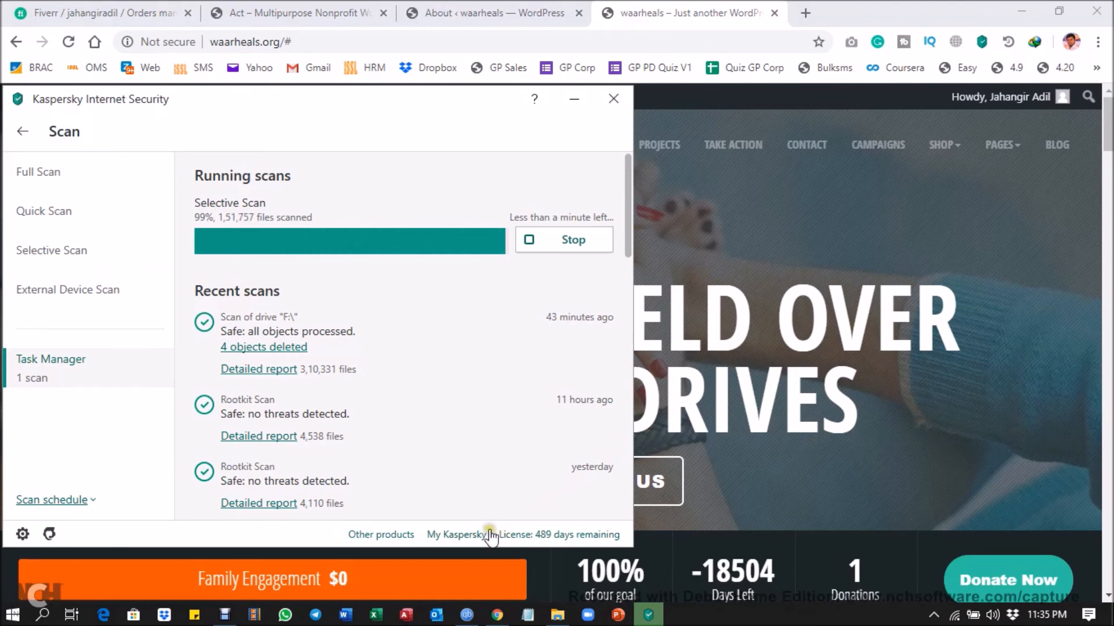
left_click(574, 99)
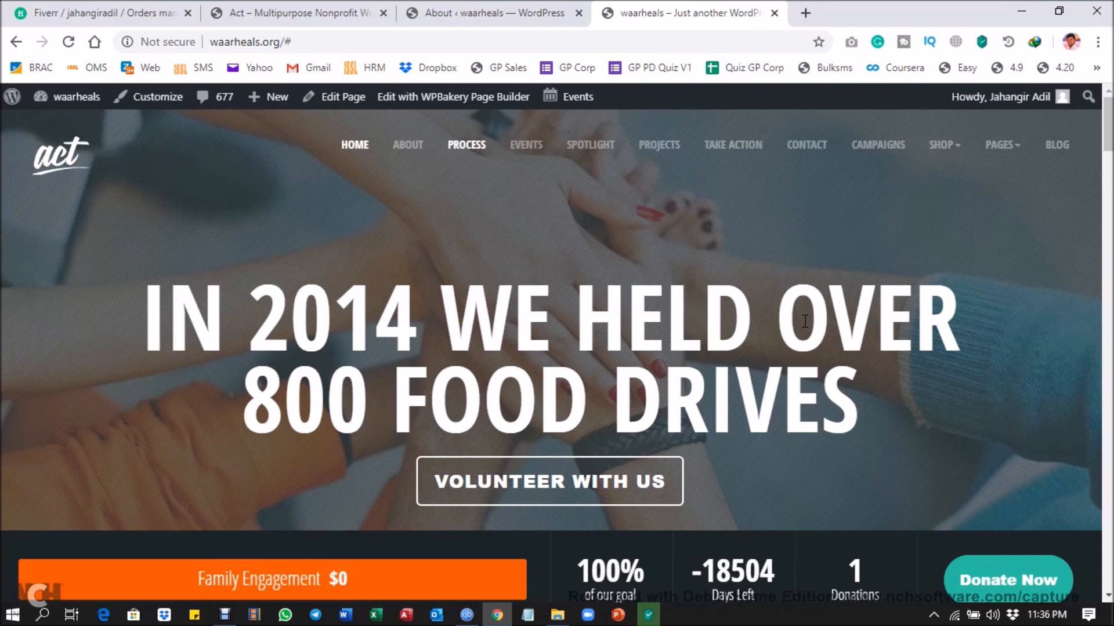
Open the waarheals.org homepage for editing with WPBakery Page Builder.
left_click(455, 98)
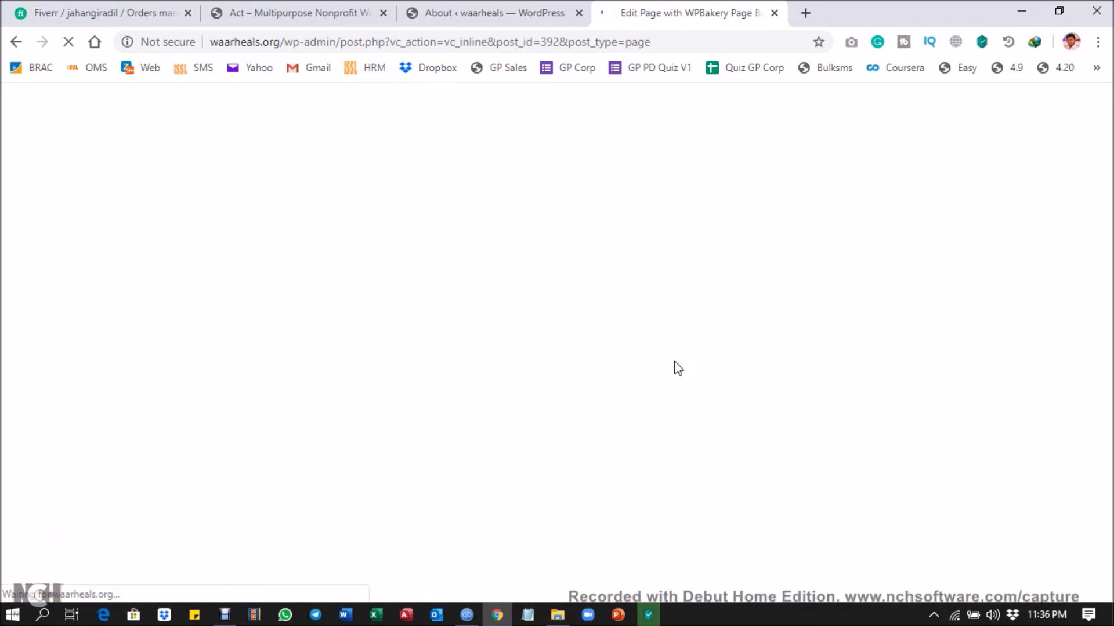
left_click(673, 362)
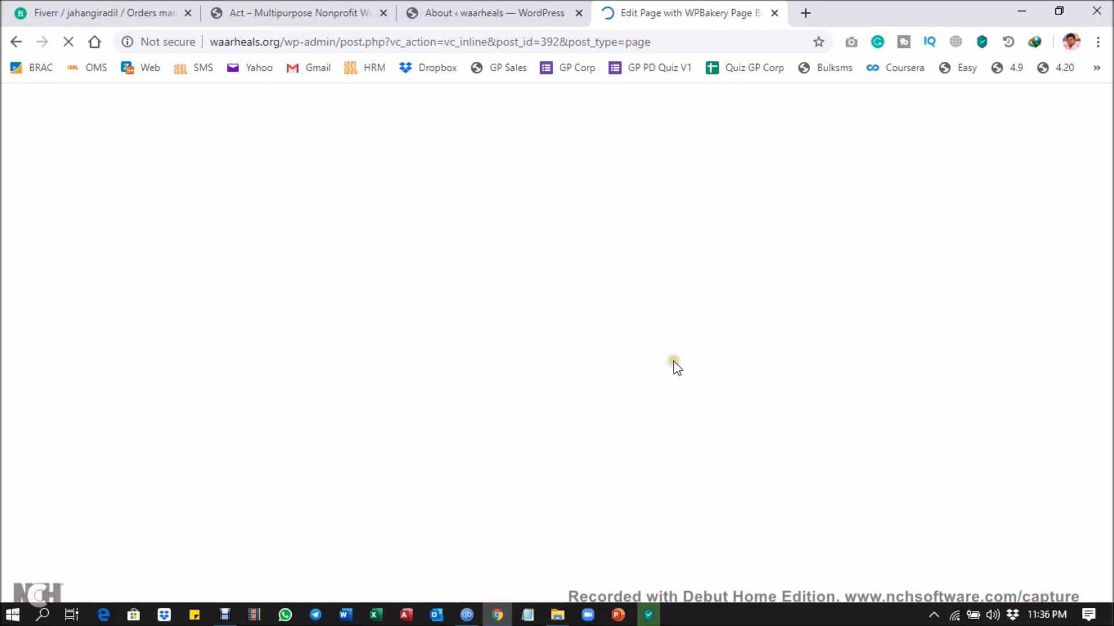
left_click(671, 361)
left_click(669, 361)
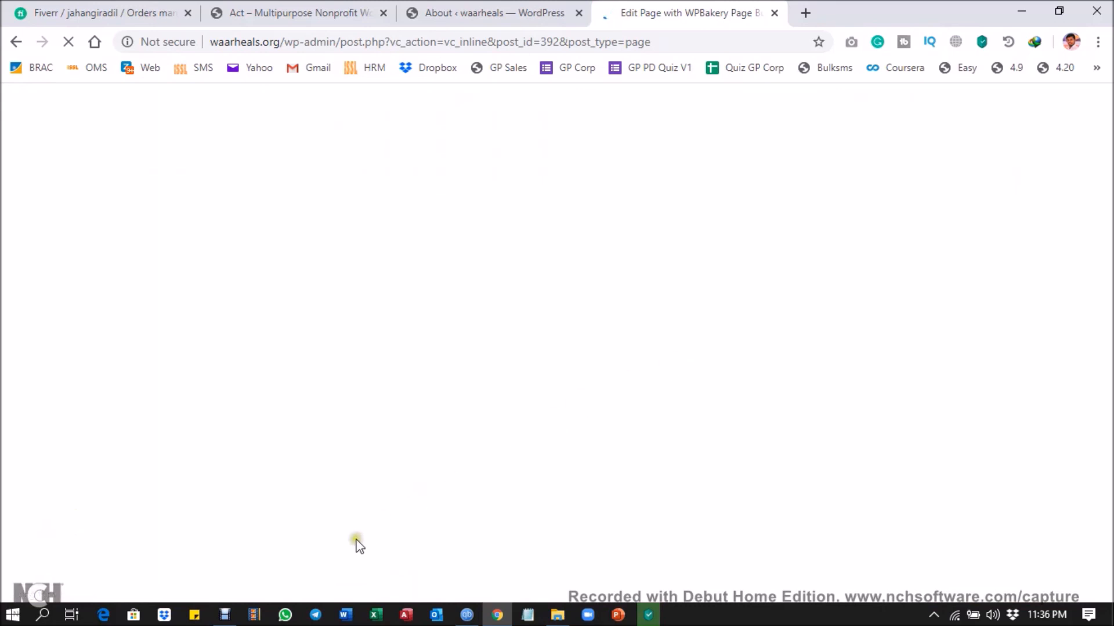